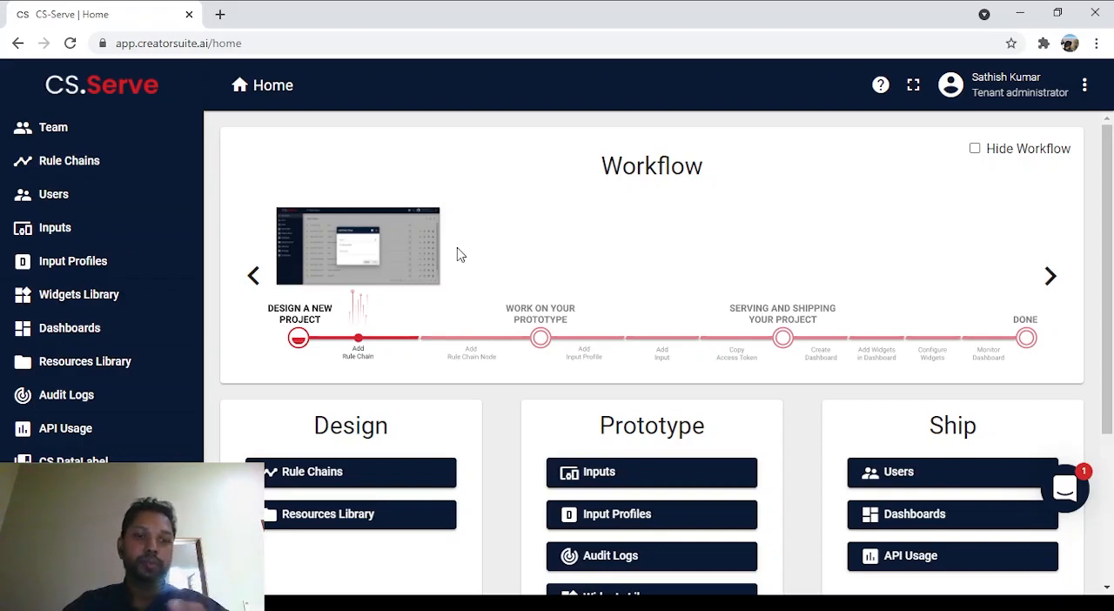
# Step: Open the CS.Serve documentation's Optical Character Recognition telemetry example and look up the OCR model's input and output names
pyautogui.click(878, 88)
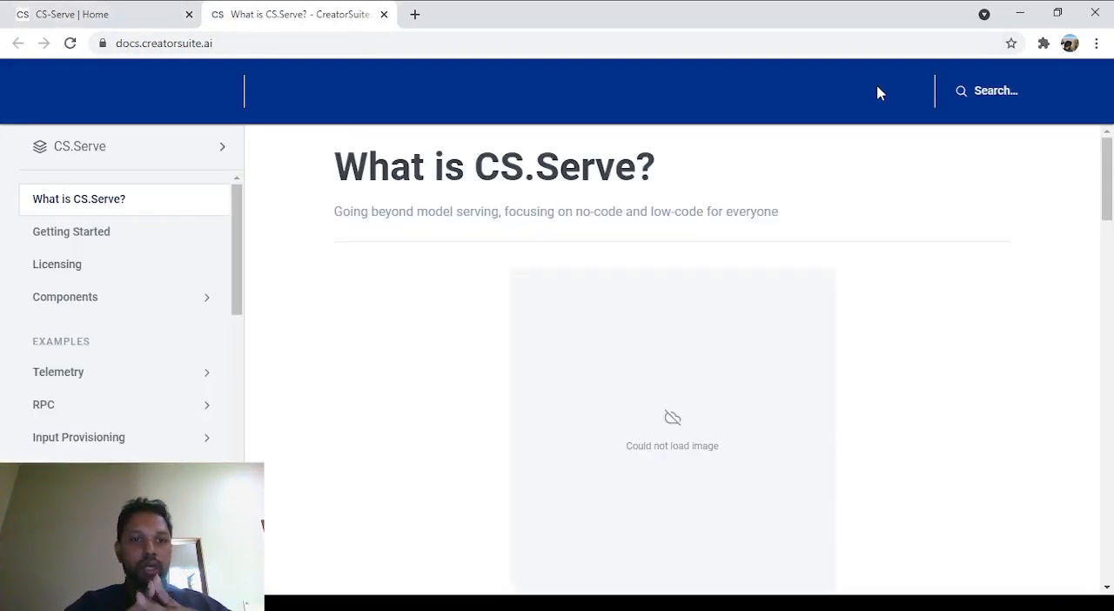
pyautogui.click(111, 381)
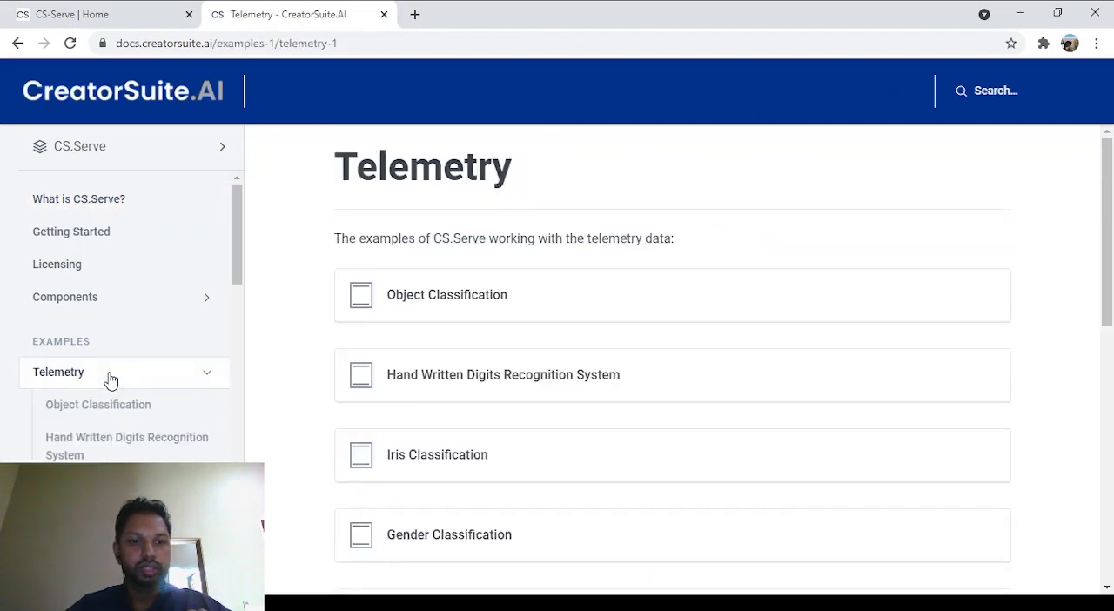
pyautogui.scroll(-2, 111, 380)
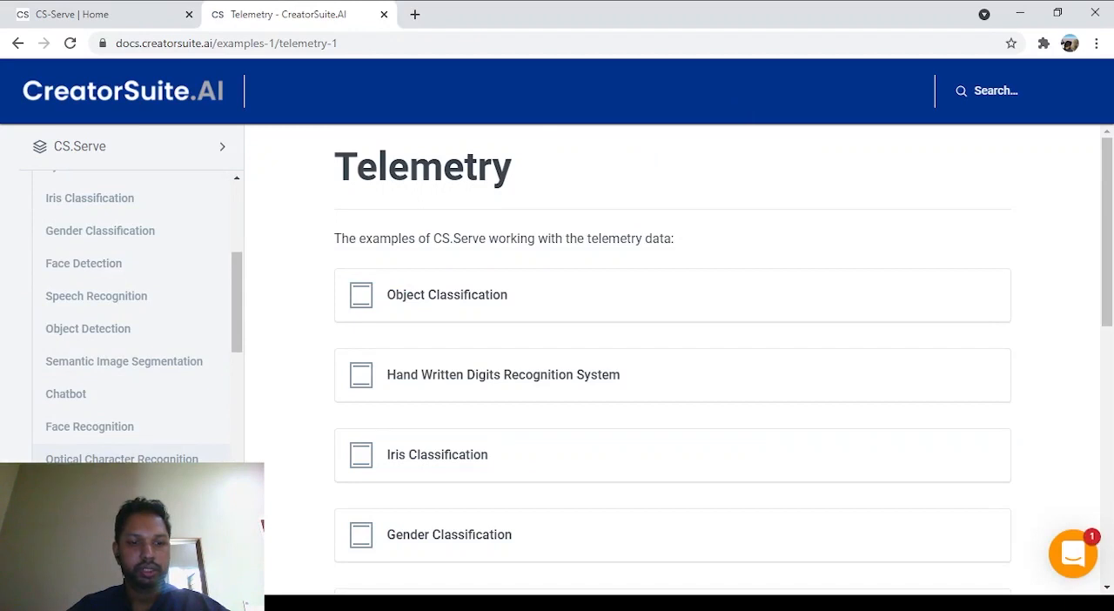
pyautogui.click(122, 459)
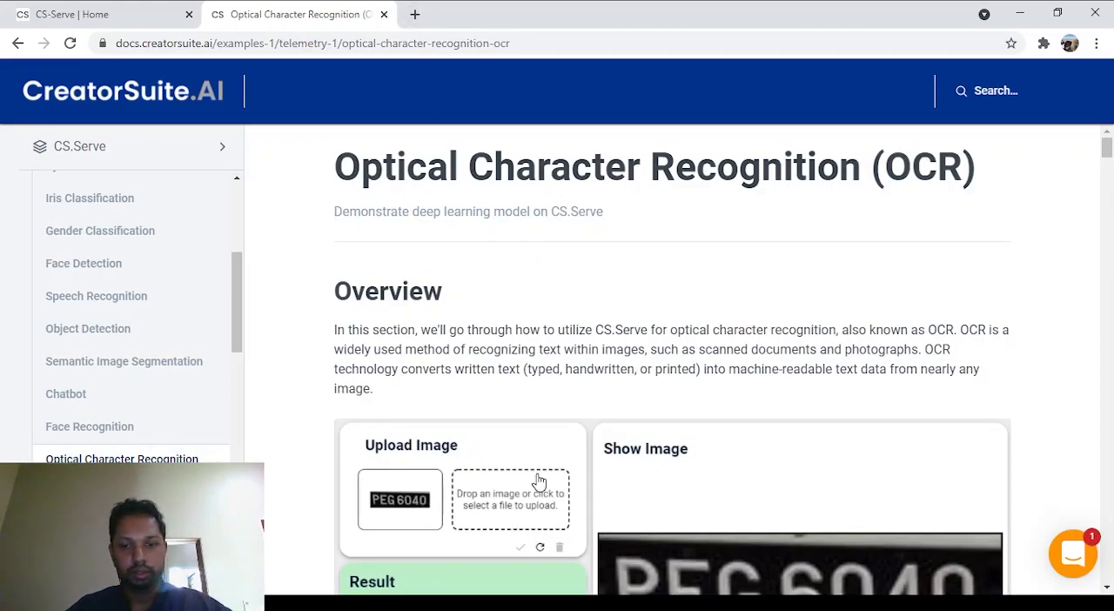
pyautogui.scroll(-15, 537, 483)
pyautogui.scroll(-20, 538, 481)
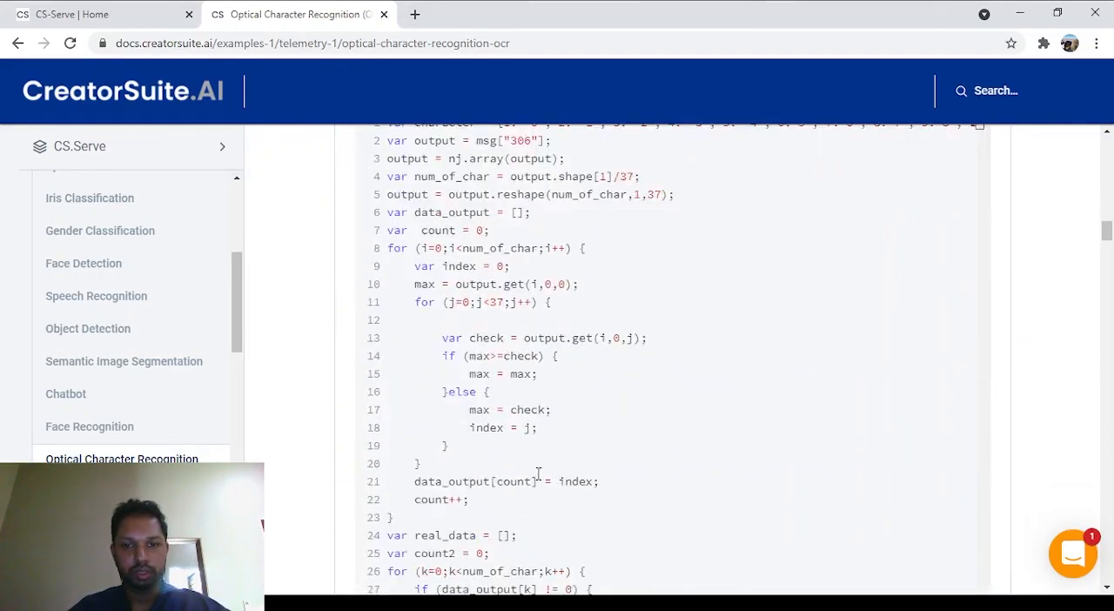
pyautogui.scroll(4, 538, 480)
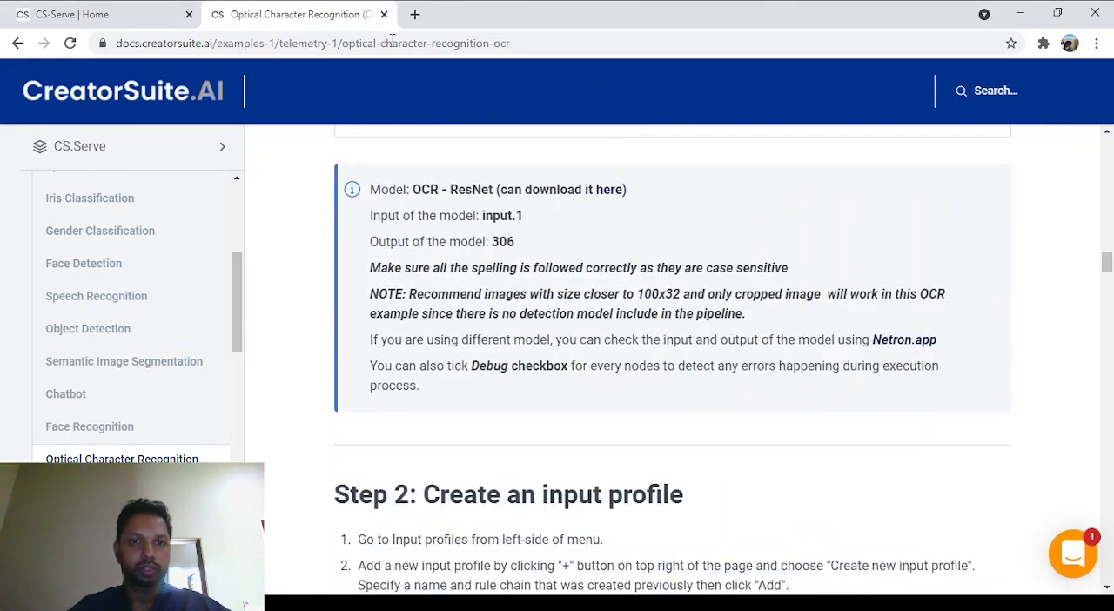
# Step: Open netron.app in a separate browser tab and load the ResNet.onnx model
pyautogui.click(414, 14)
pyautogui.write('netron.app')
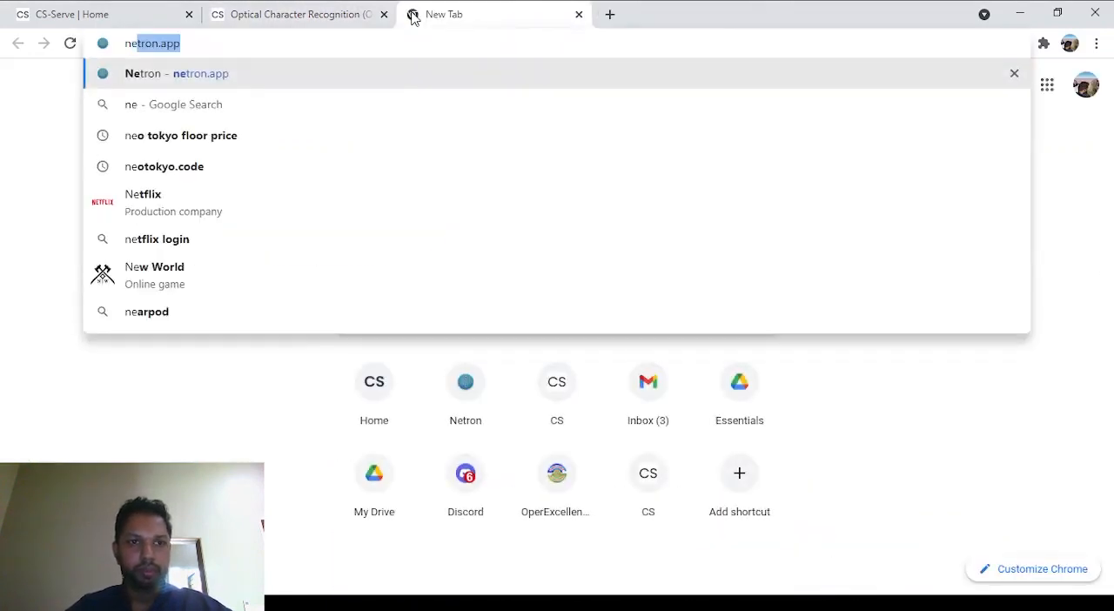
pyautogui.press('Return')
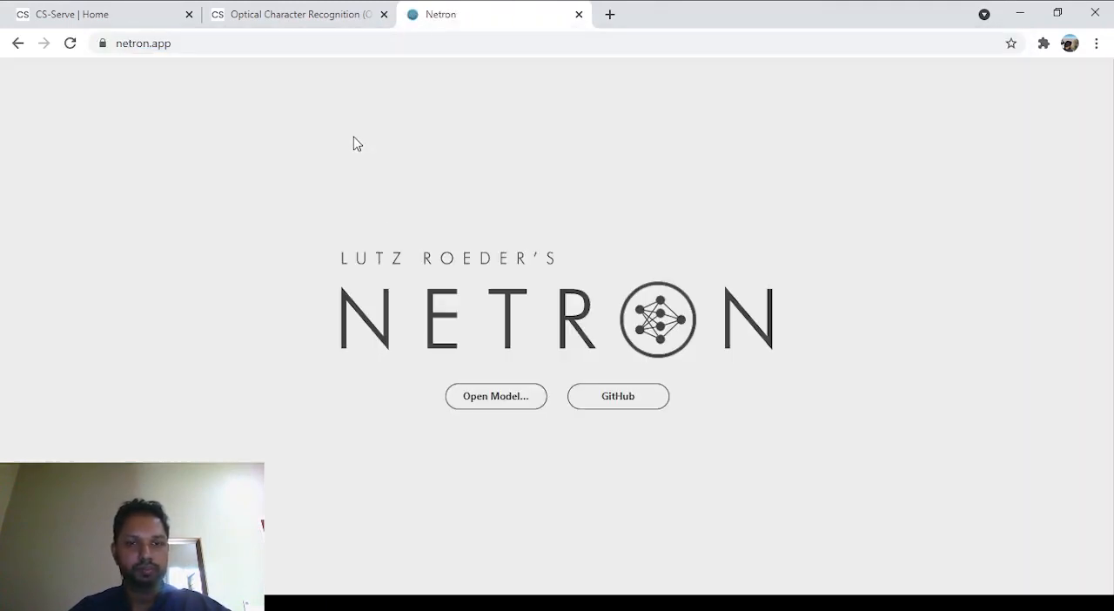
pyautogui.click(505, 394)
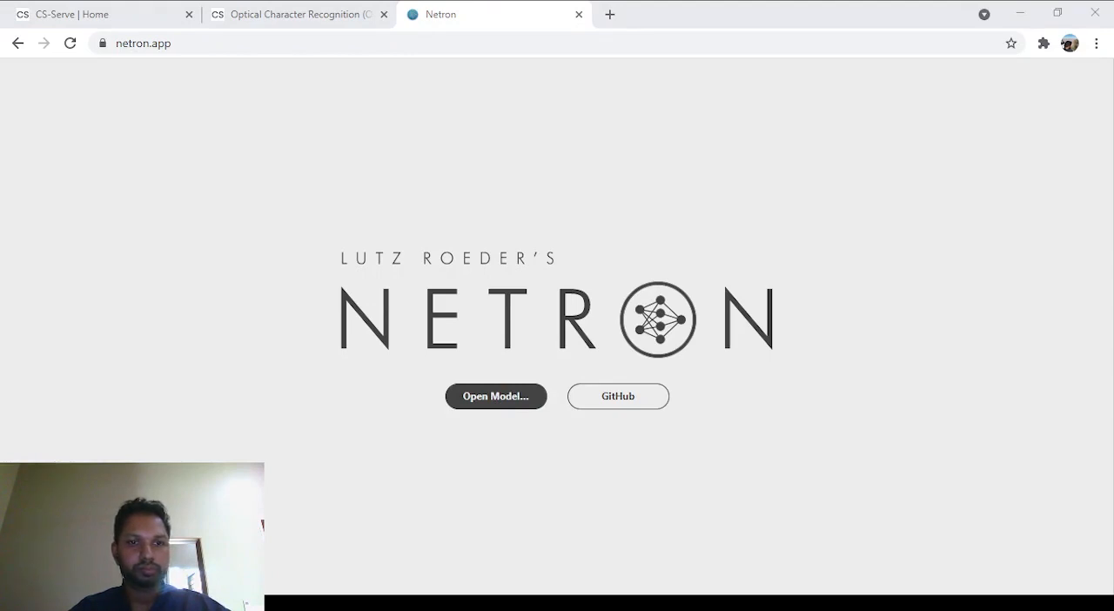
pyautogui.doubleClick(360, 264)
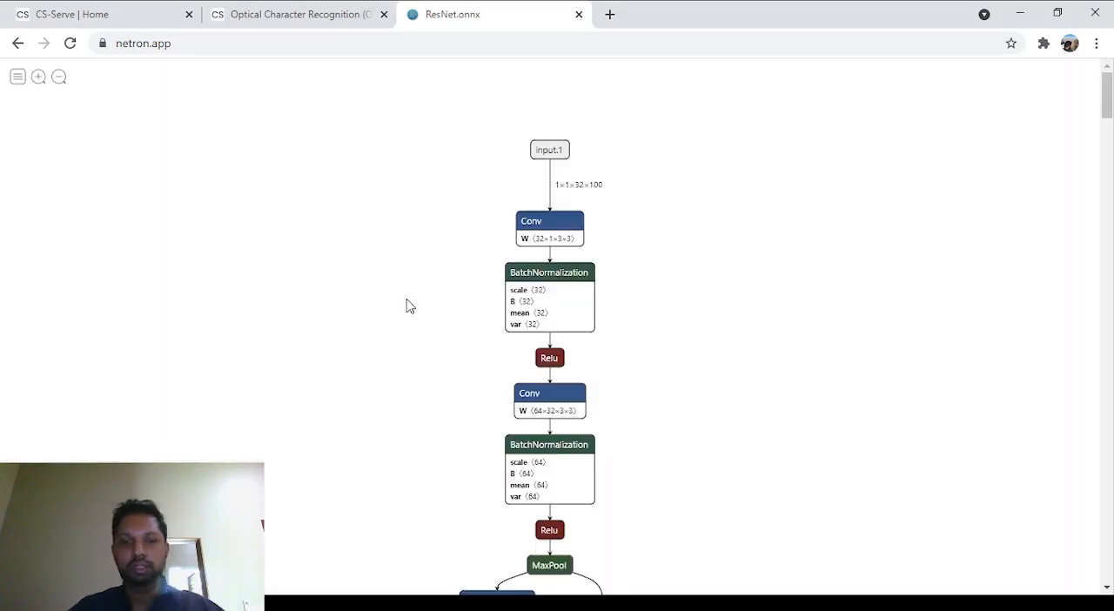
# Step: Inspect the ResNet.onnx model's input and output properties and compare them with the OCR documentation
pyautogui.scroll(-4, 589, 350)
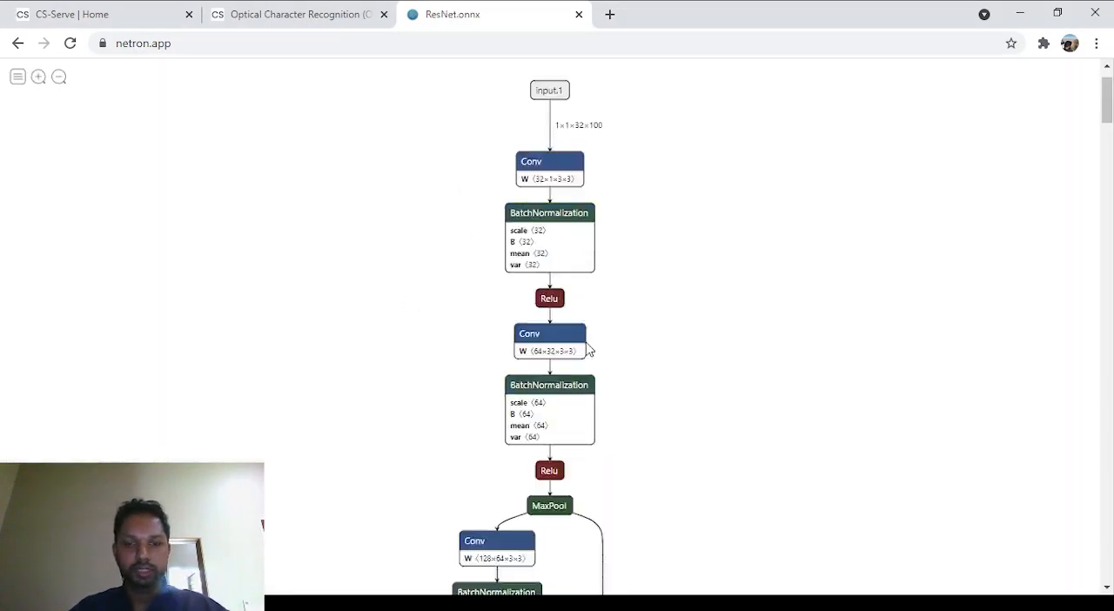
pyautogui.scroll(4, 587, 349)
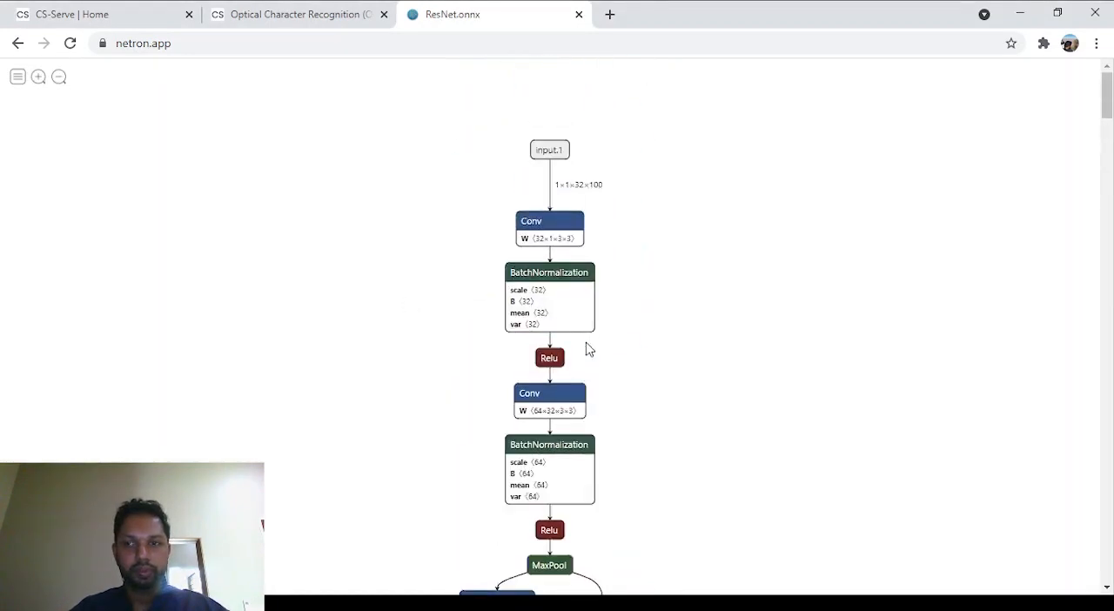
pyautogui.click(546, 153)
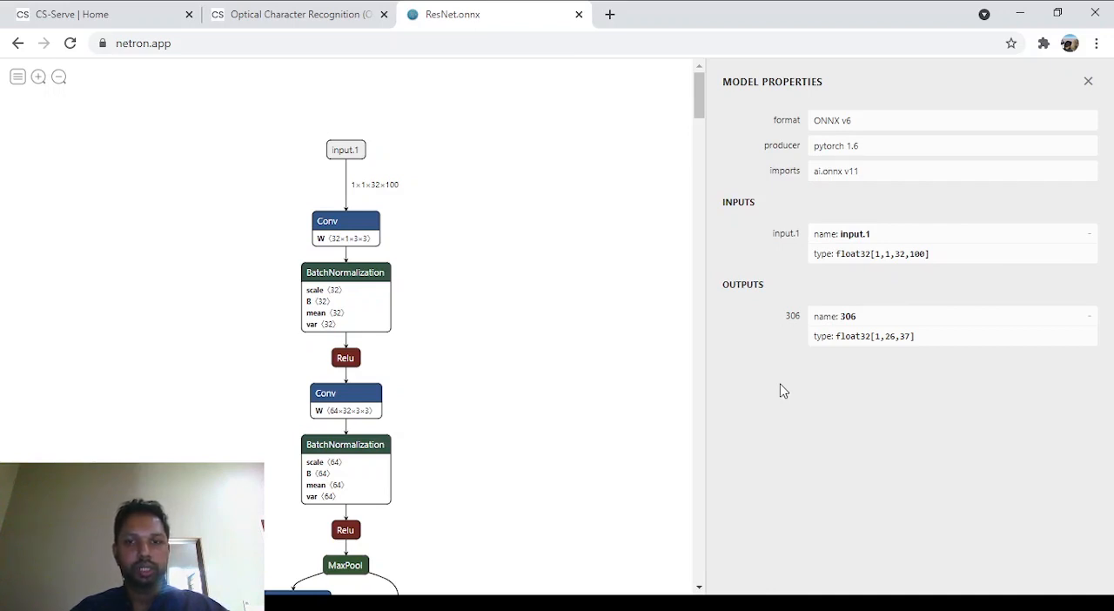
pyautogui.click(261, 14)
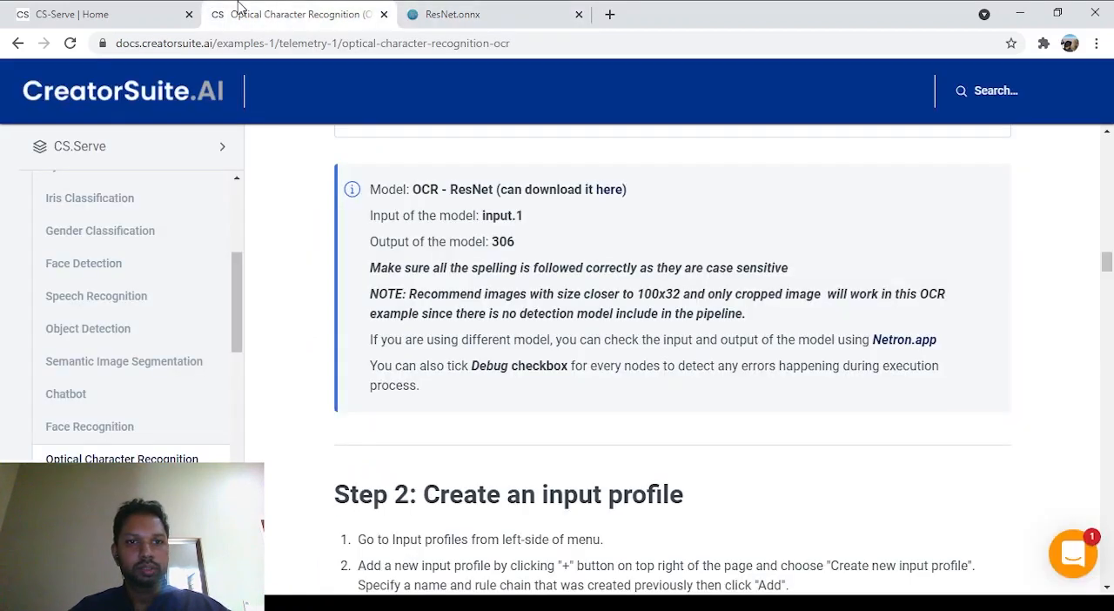
pyautogui.click(444, 14)
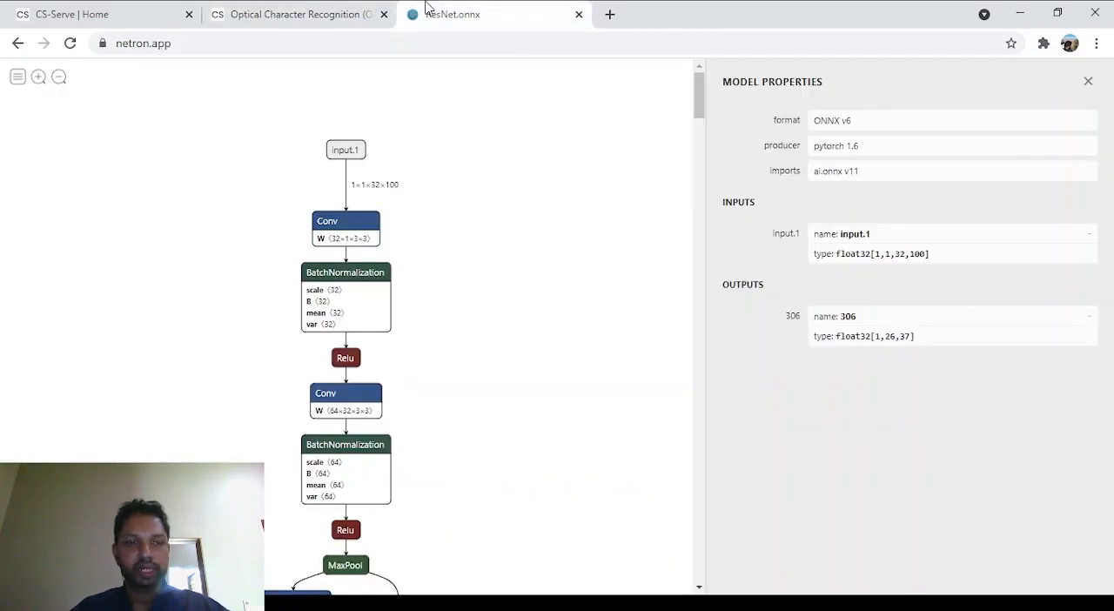
# Step: Return to CS.Serve and create a new rule chain named "OCR"
pyautogui.click(49, 12)
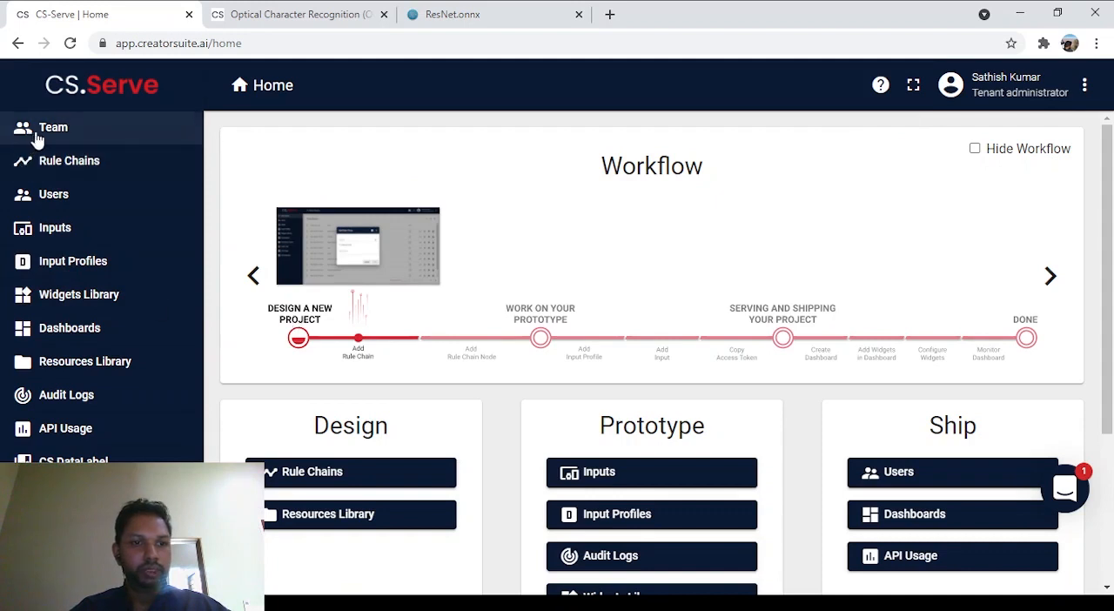
pyautogui.click(70, 162)
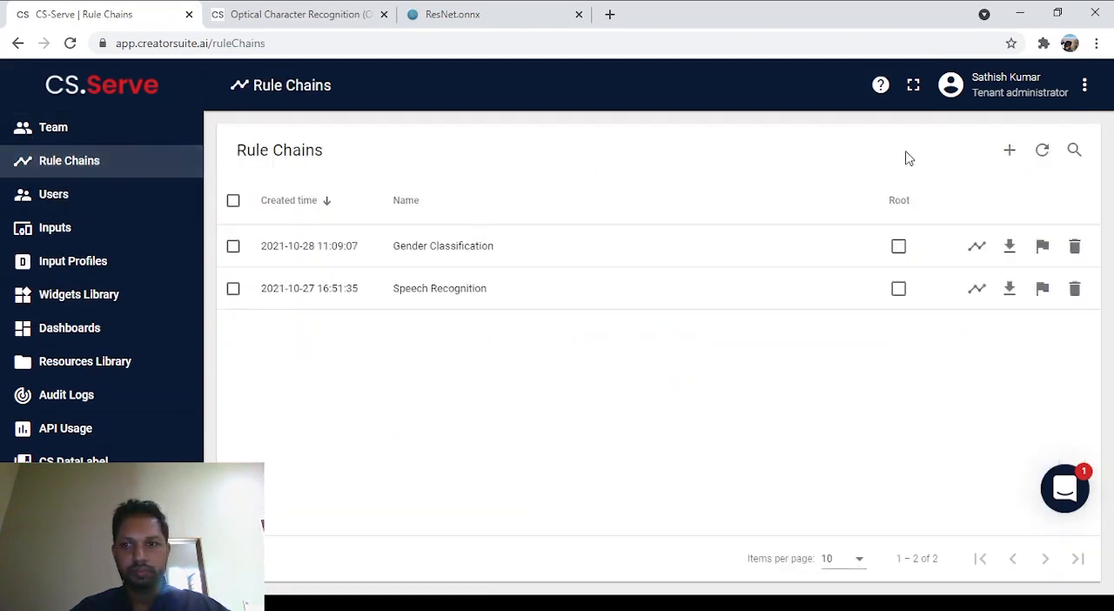
pyautogui.click(1009, 149)
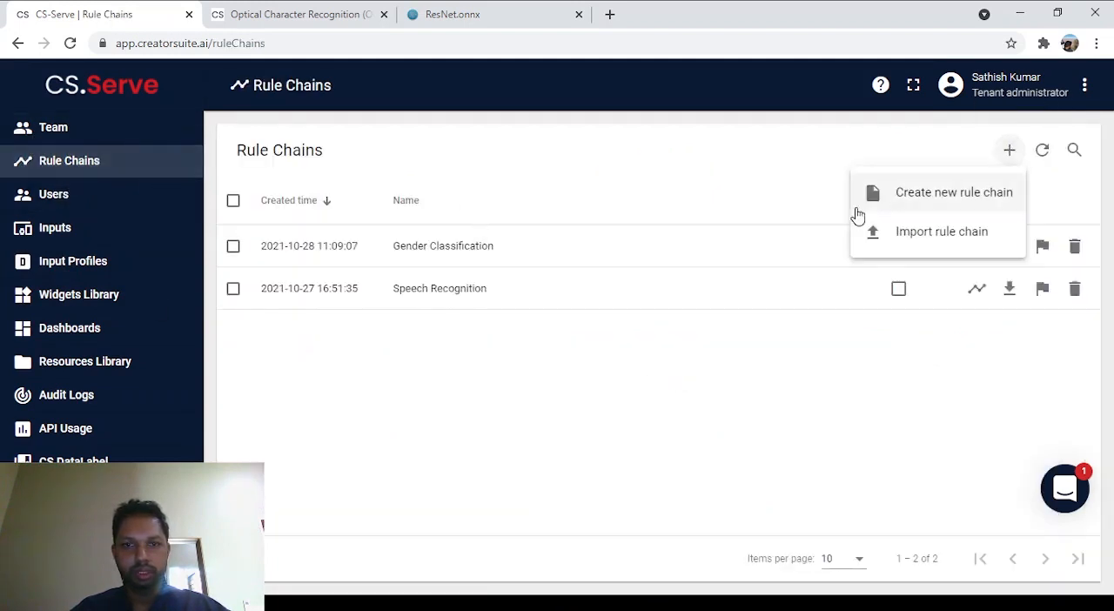
pyautogui.click(917, 194)
pyautogui.click(550, 284)
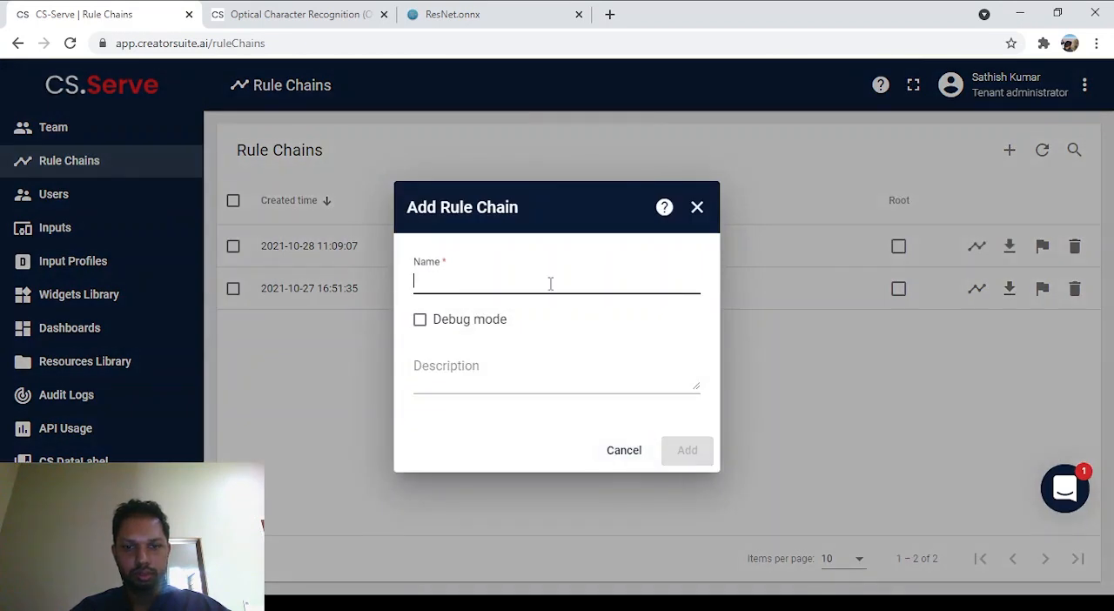
pyautogui.write('OCR')
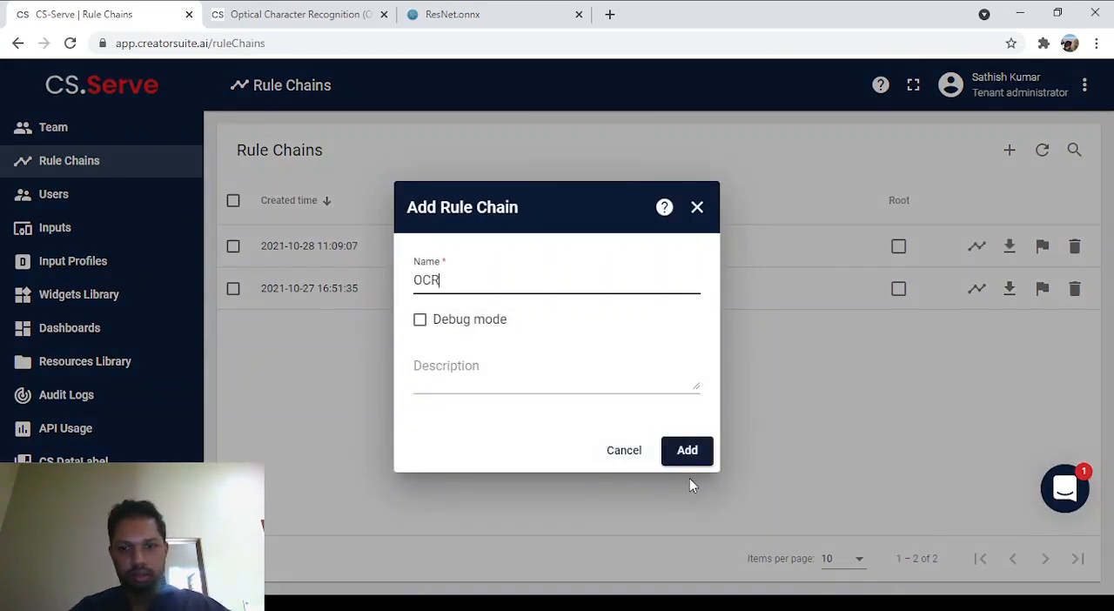
pyautogui.click(688, 451)
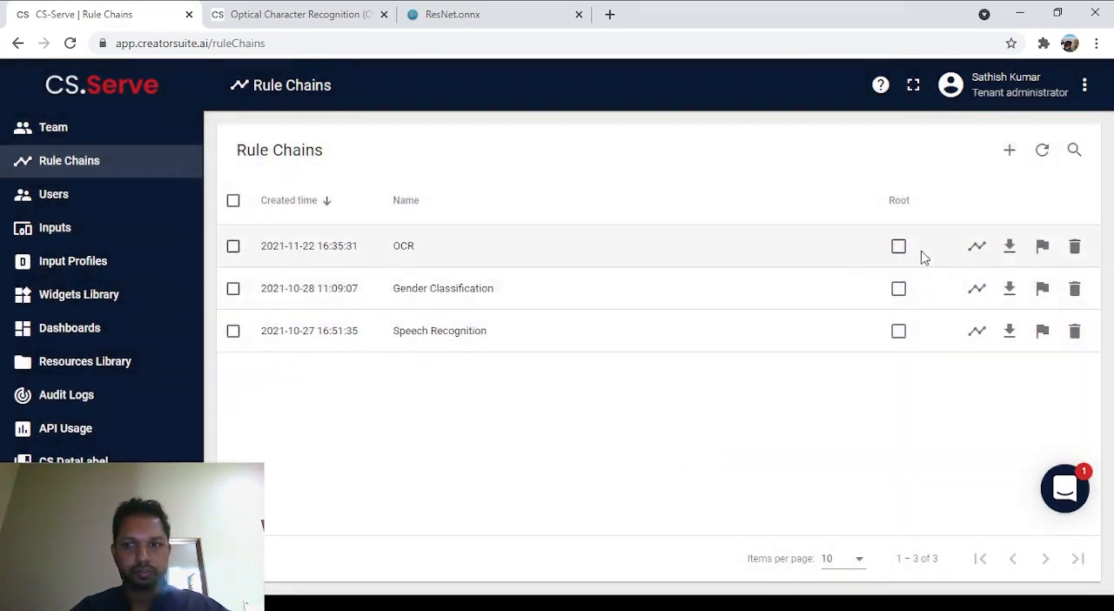
# Step: In the OCR rule chain, add an input profile node named "OCR Input" below the Input node and connect Input to it
pyautogui.click(977, 247)
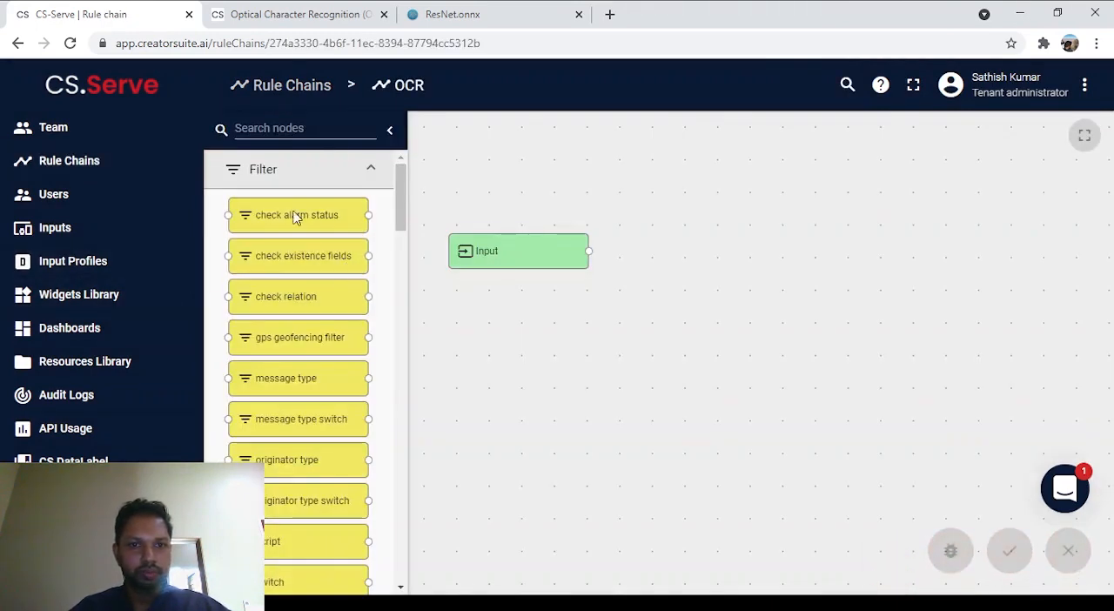
pyautogui.click(307, 128)
pyautogui.write('inpu')
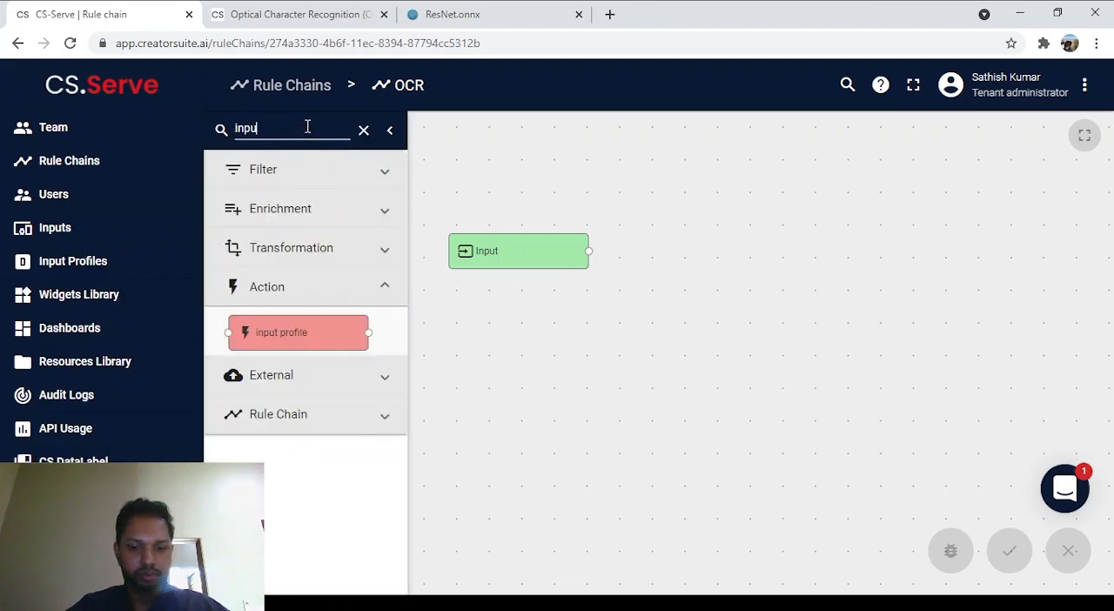
pyautogui.moveTo(305, 338); pyautogui.dragTo(522, 344)
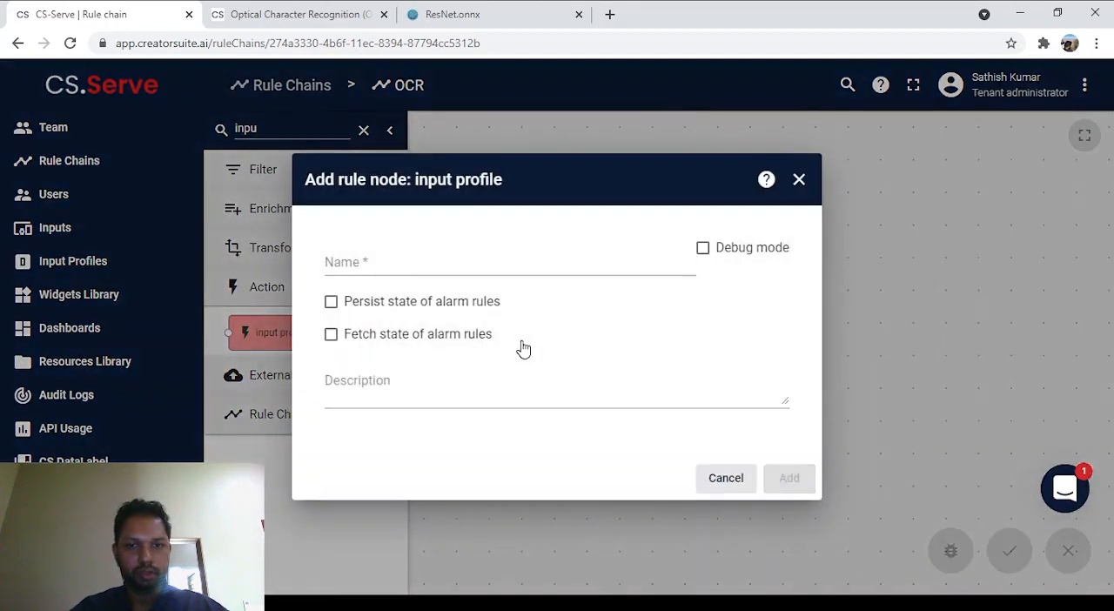
pyautogui.click(460, 275)
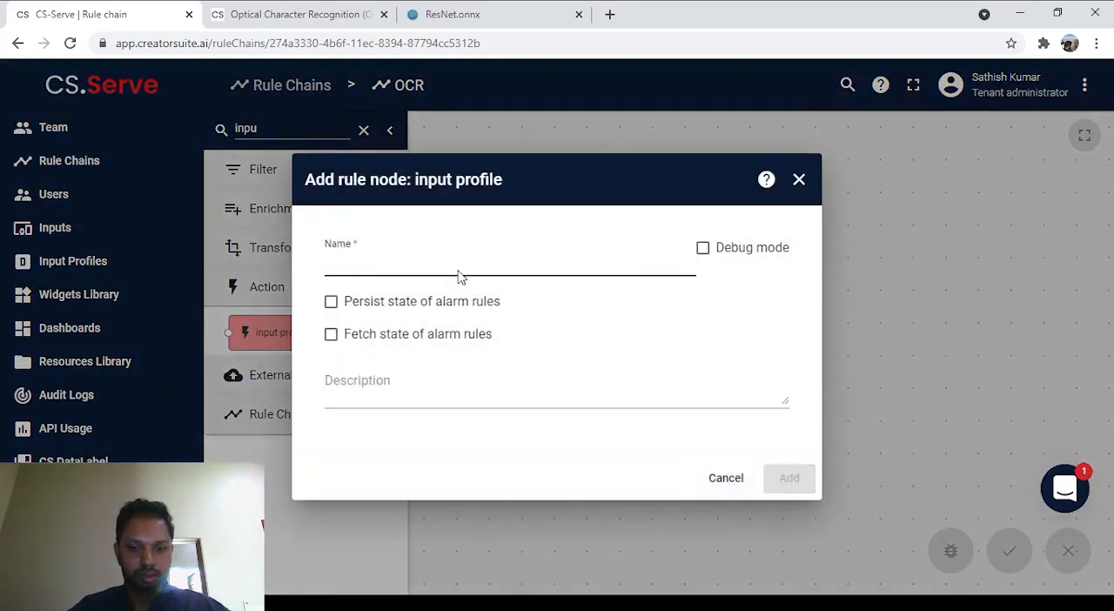
pyautogui.write('OCR Input')
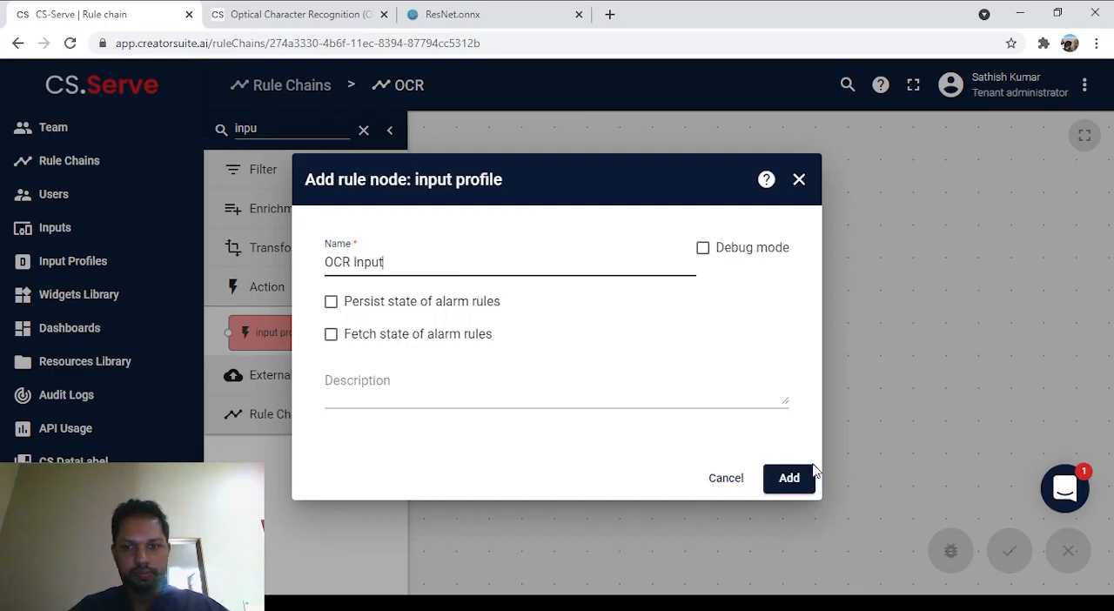
pyautogui.click(792, 477)
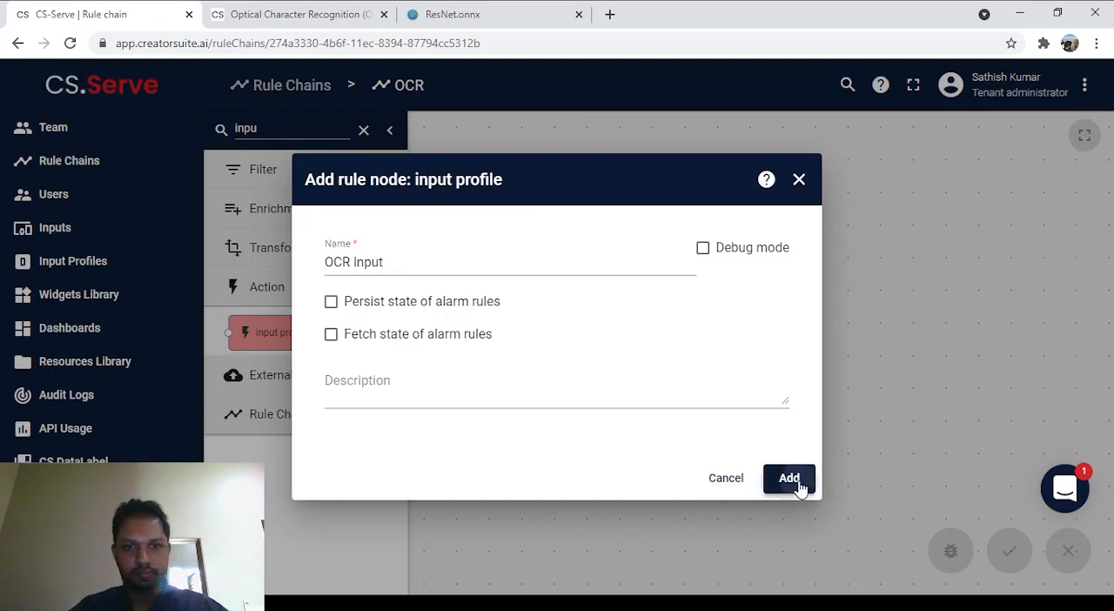
pyautogui.moveTo(517, 327); pyautogui.dragTo(525, 319)
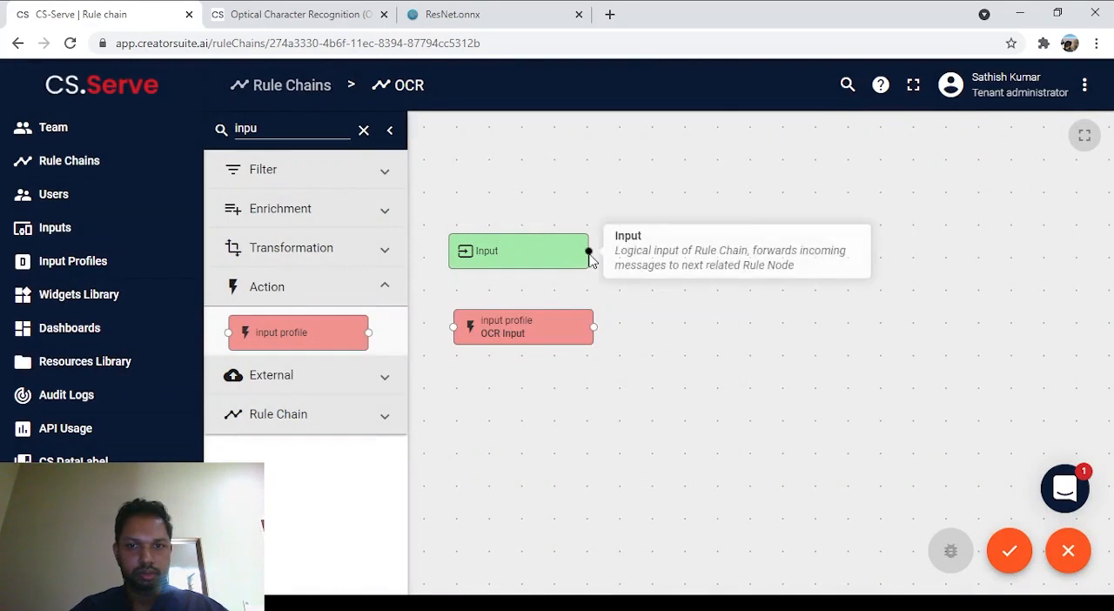
pyautogui.moveTo(588, 251); pyautogui.dragTo(452, 323)
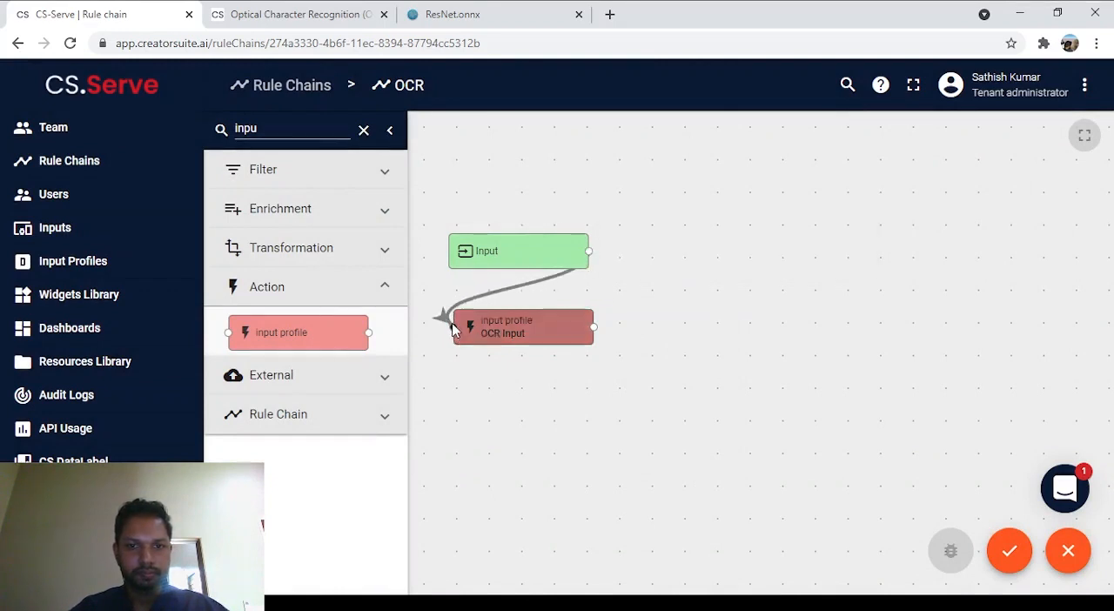
# Step: Add a message type switch node named "Message type switch" below the OCR Input node
pyautogui.doubleClick(289, 125)
pyautogui.write('messa')
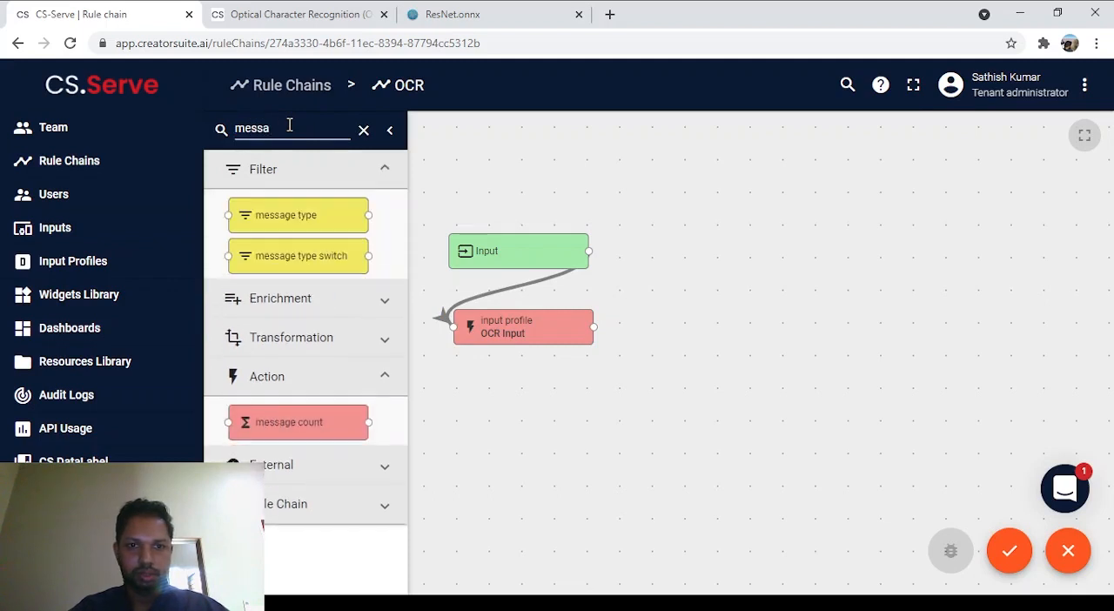
pyautogui.moveTo(331, 255); pyautogui.dragTo(524, 419)
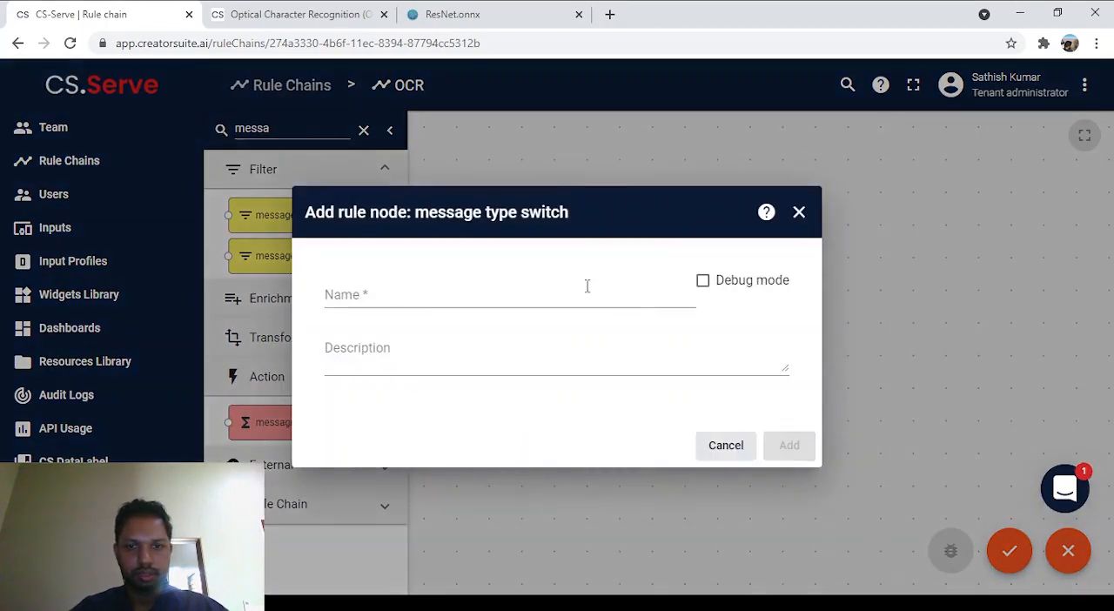
pyautogui.click(564, 299)
pyautogui.write('M')
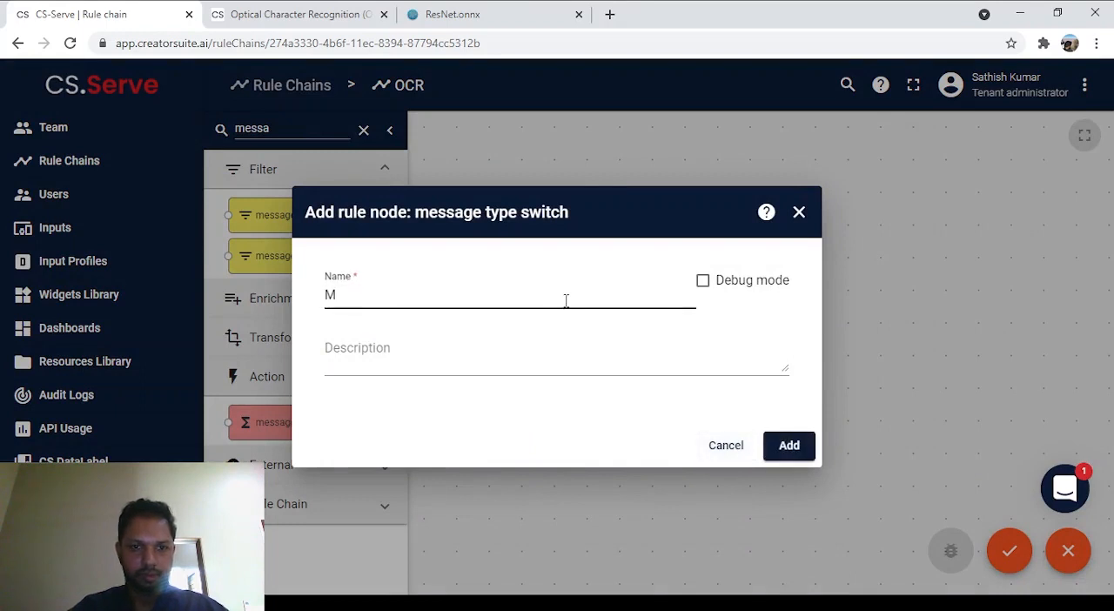
pyautogui.press('BackSpace')
pyautogui.write('M')
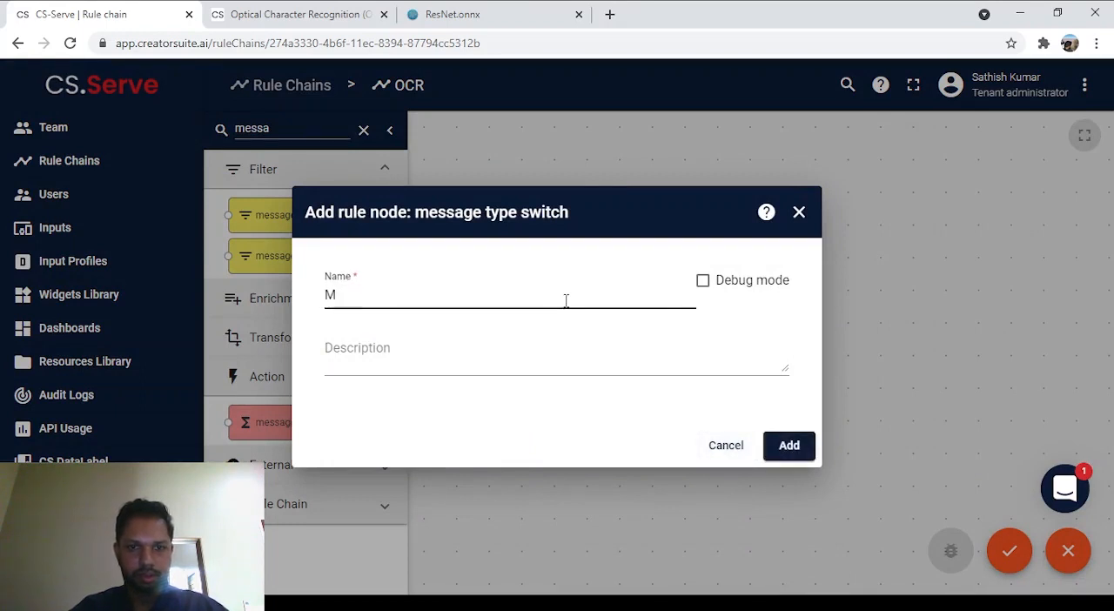
pyautogui.click(416, 333)
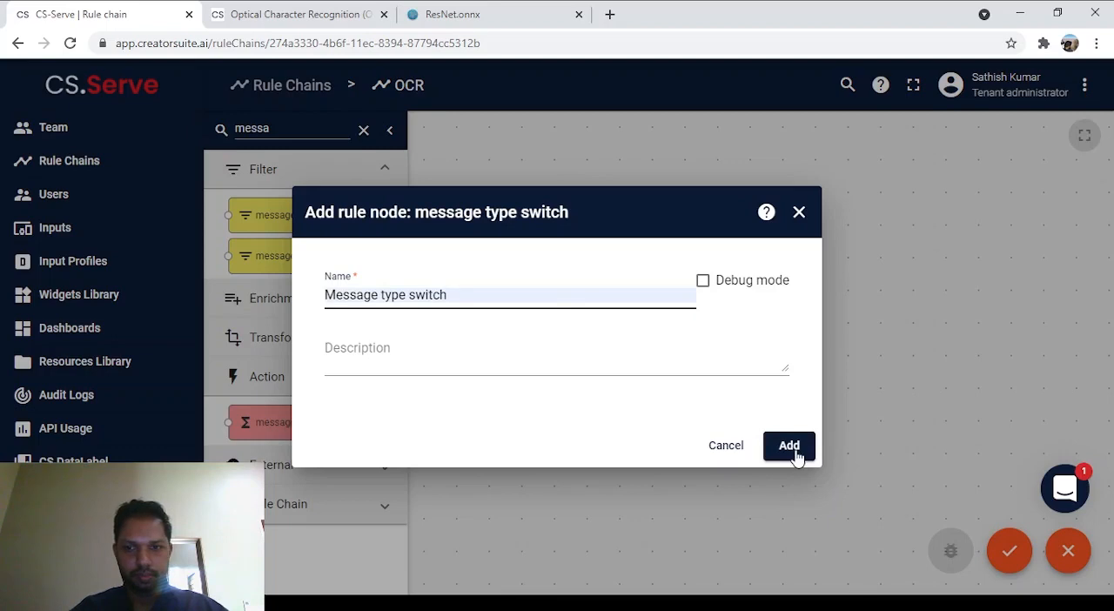
pyautogui.click(793, 448)
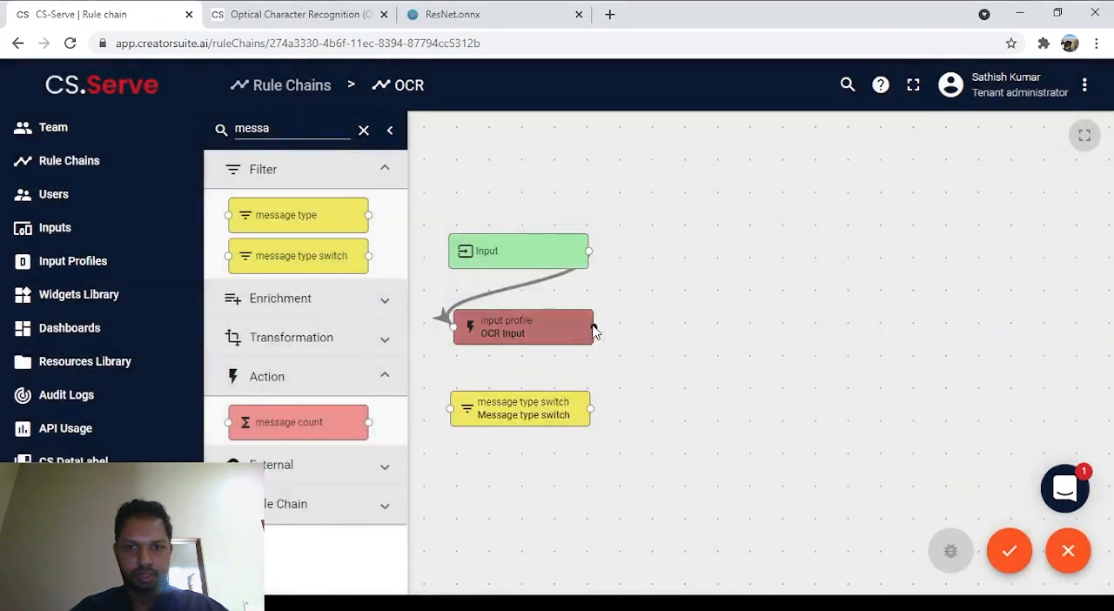
# Step: Connect the OCR Input node to the Message type switch node with a "Success" link
pyautogui.moveTo(593, 327); pyautogui.dragTo(450, 415)
pyautogui.click(518, 327)
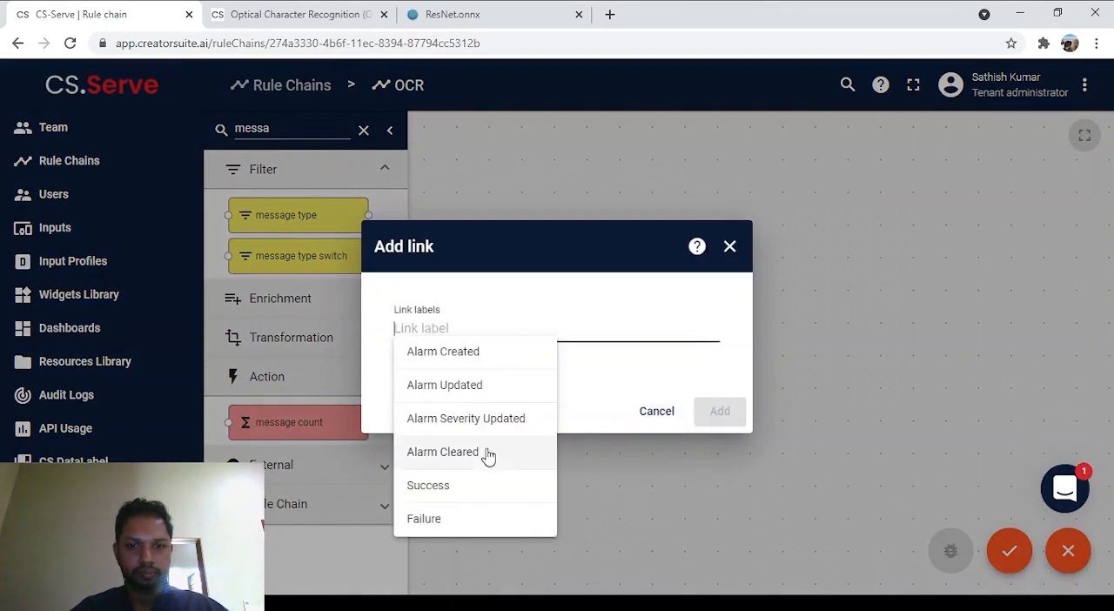
pyautogui.click(490, 492)
pyautogui.click(718, 417)
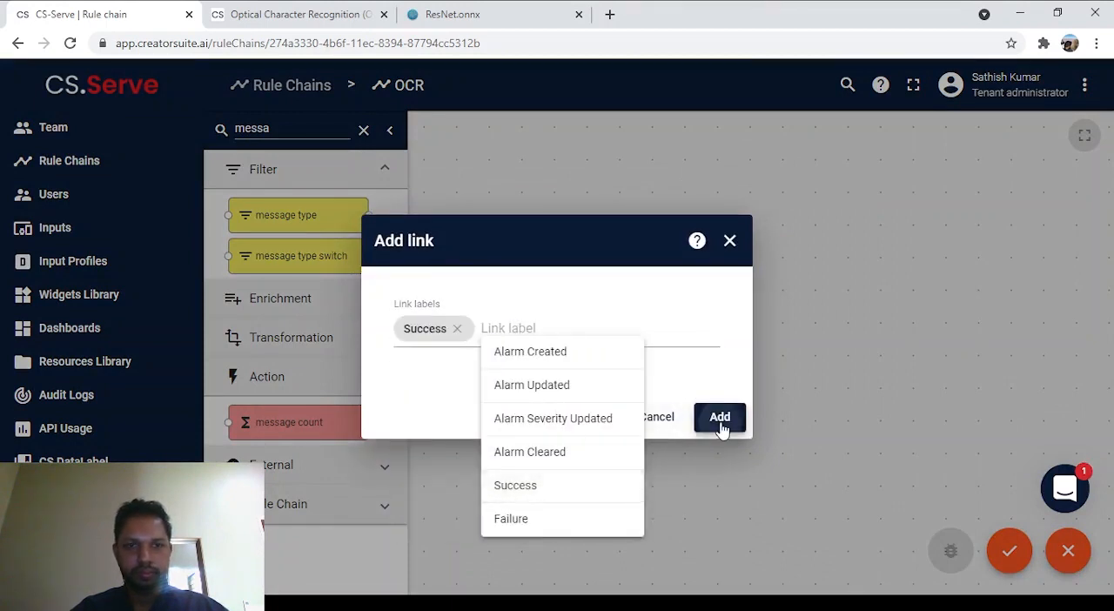
# Step: Place an image to array node to the right of the Input node and name it "Image To Array"
pyautogui.doubleClick(293, 131)
pyautogui.write('imma')
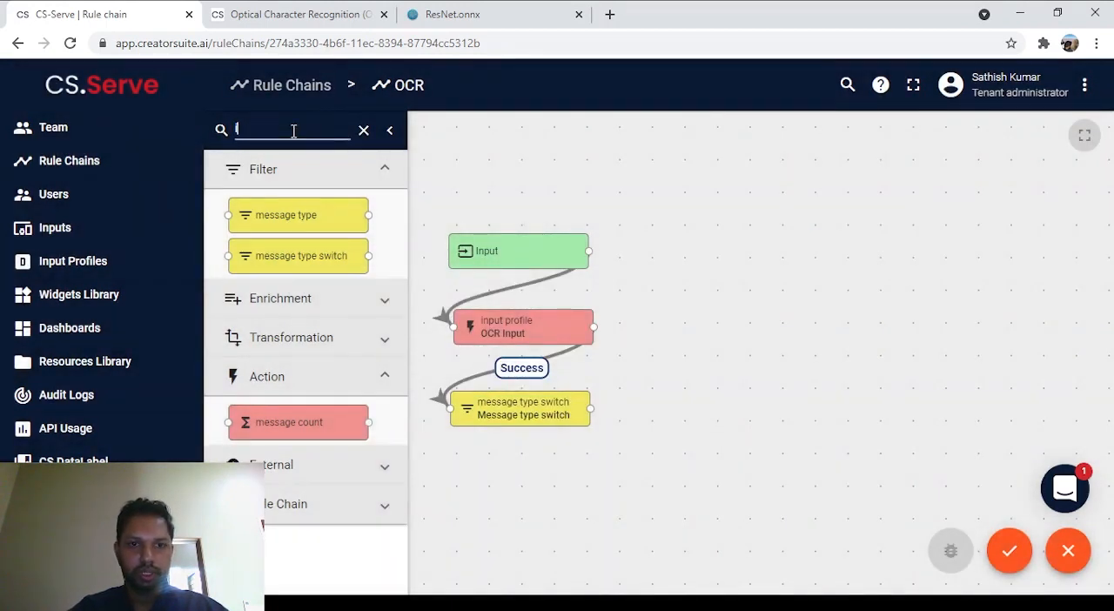
pyautogui.press('BackSpace')
pyautogui.press('BackSpace')
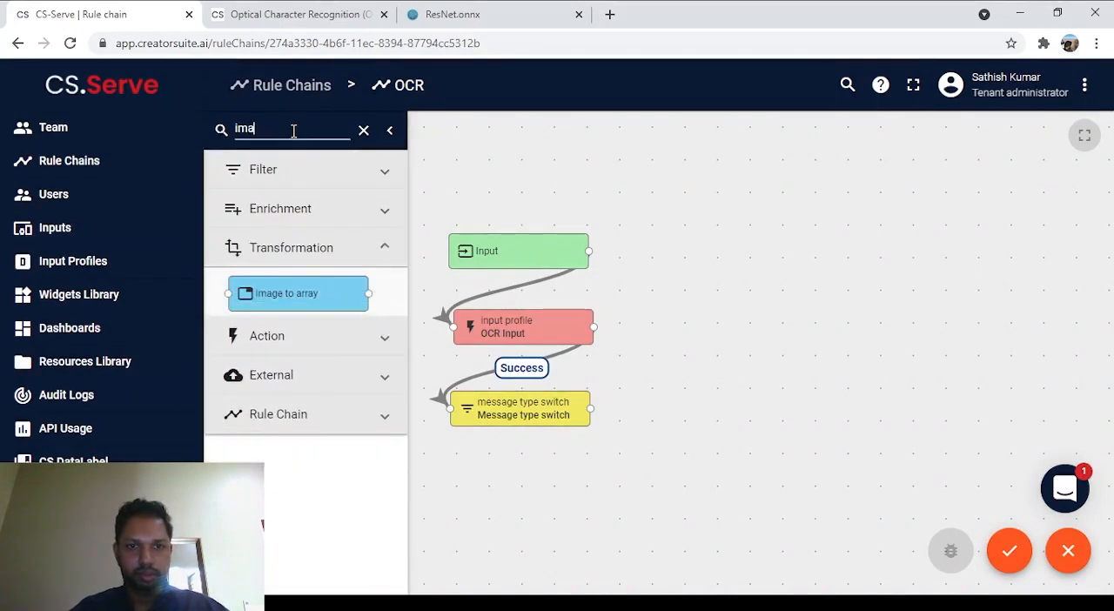
pyautogui.write('a')
pyautogui.moveTo(298, 293); pyautogui.dragTo(746, 254)
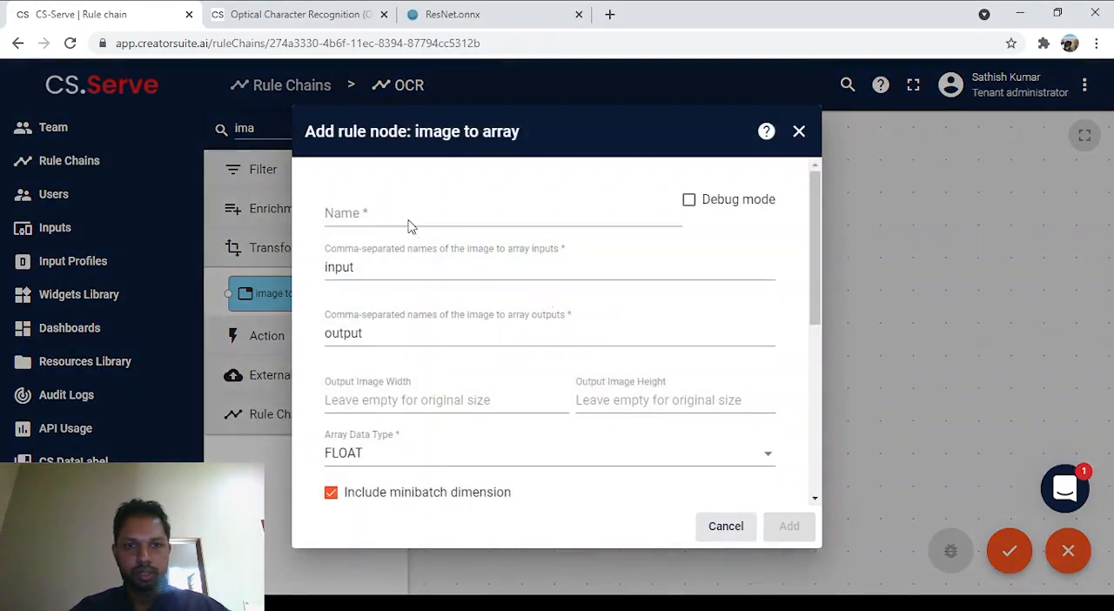
pyautogui.click(398, 213)
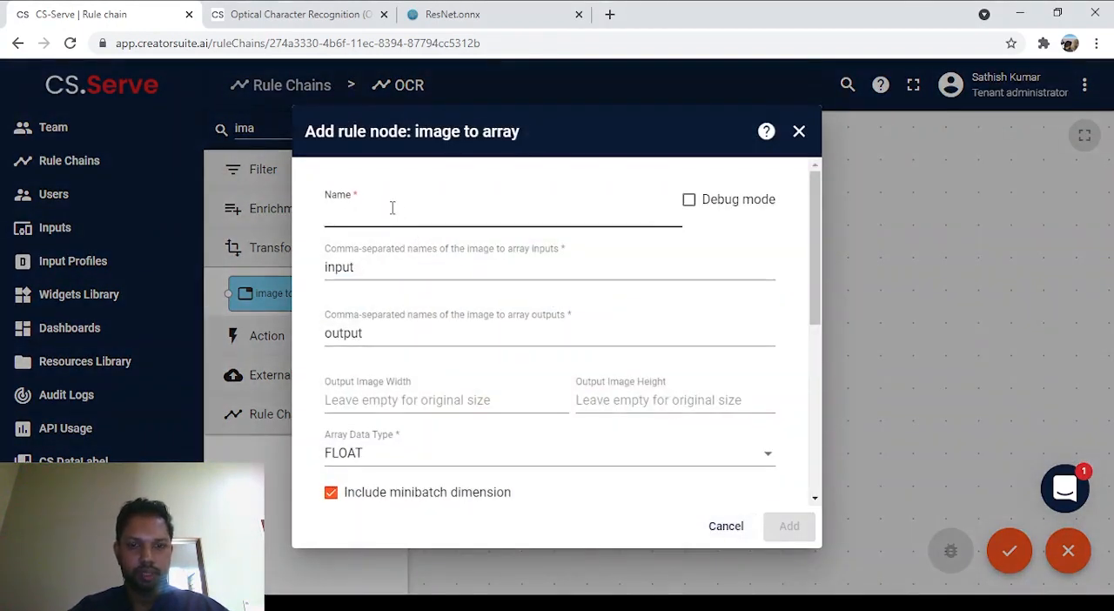
pyautogui.write('Image To Array')
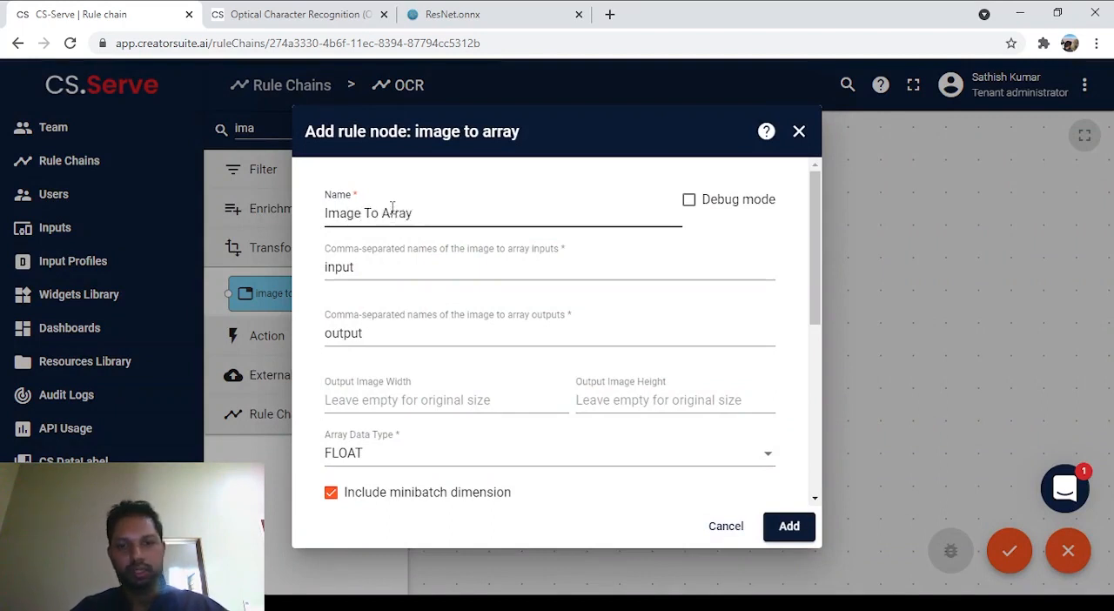
# Step: Set the image to array input name to "image" and its output name to "input.1", copied from the ResNet.onnx model properties
pyautogui.click(378, 268)
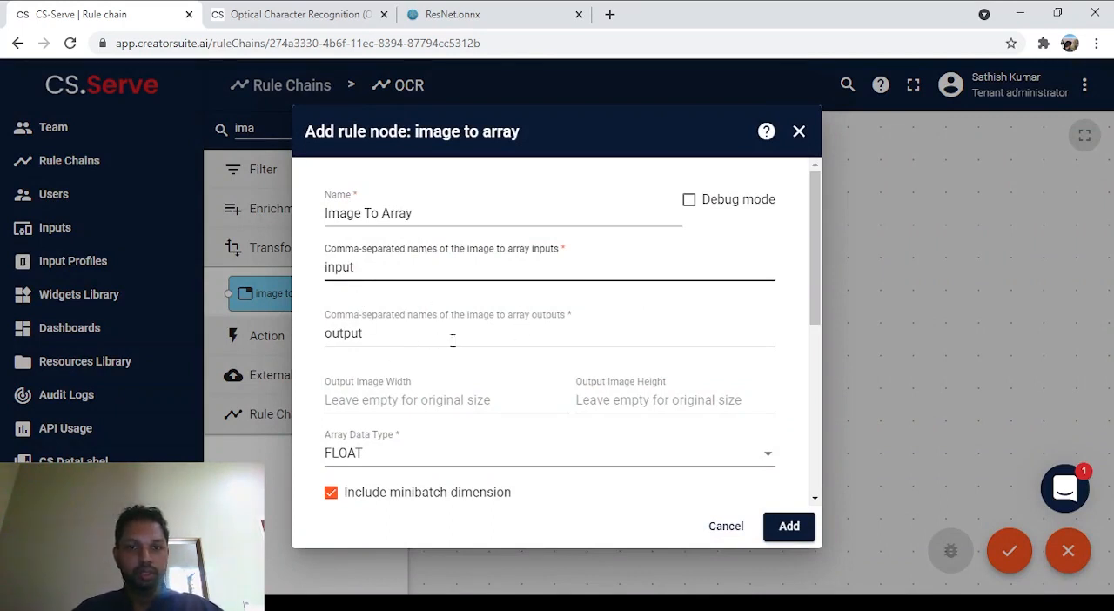
pyautogui.doubleClick(388, 266)
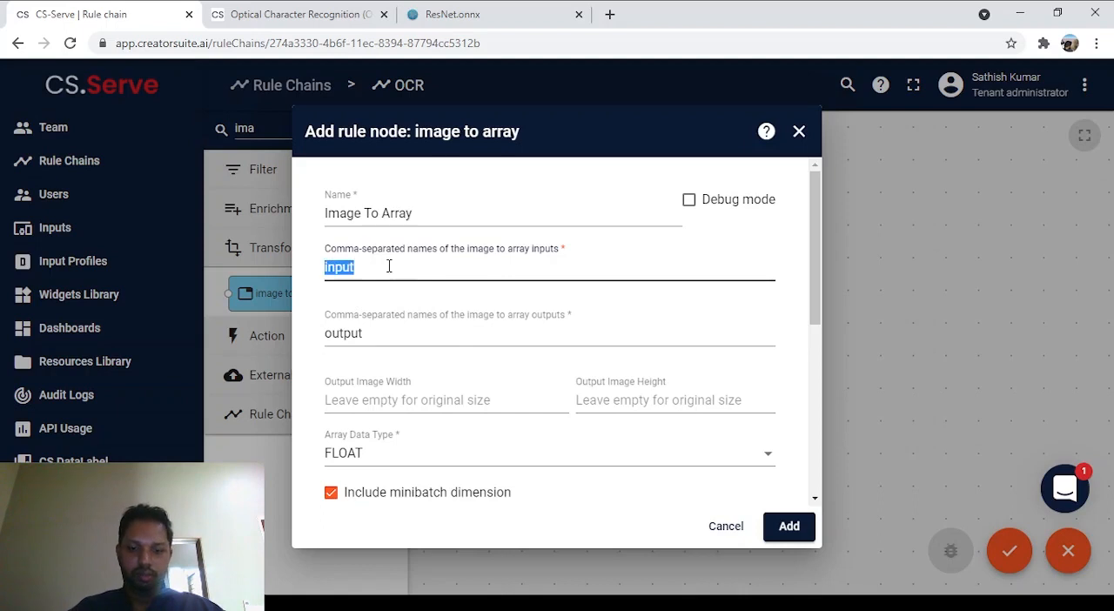
pyautogui.write('image')
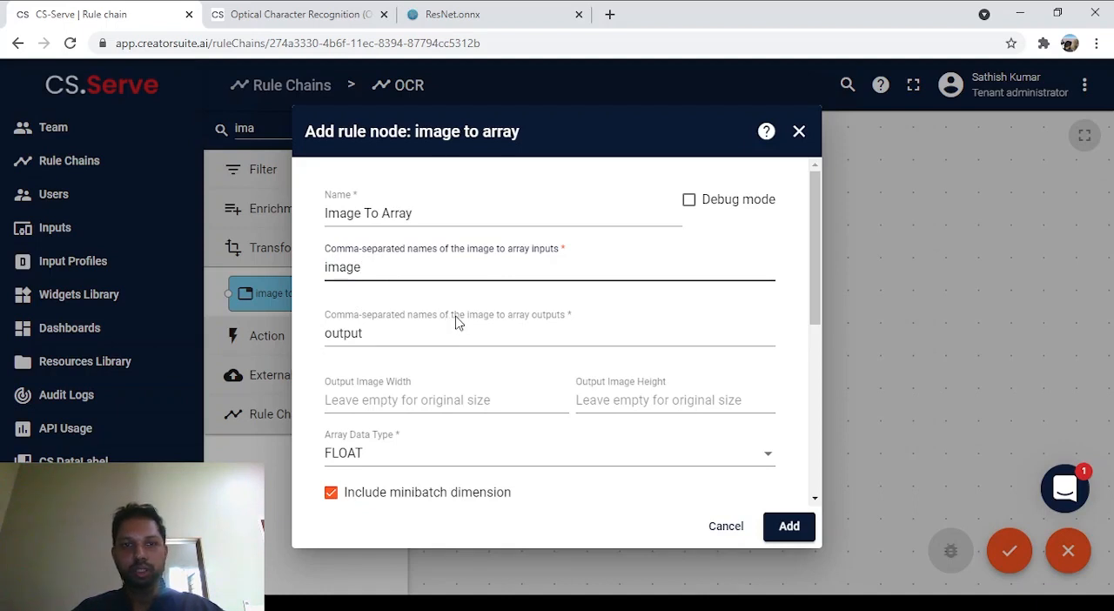
pyautogui.click(405, 331)
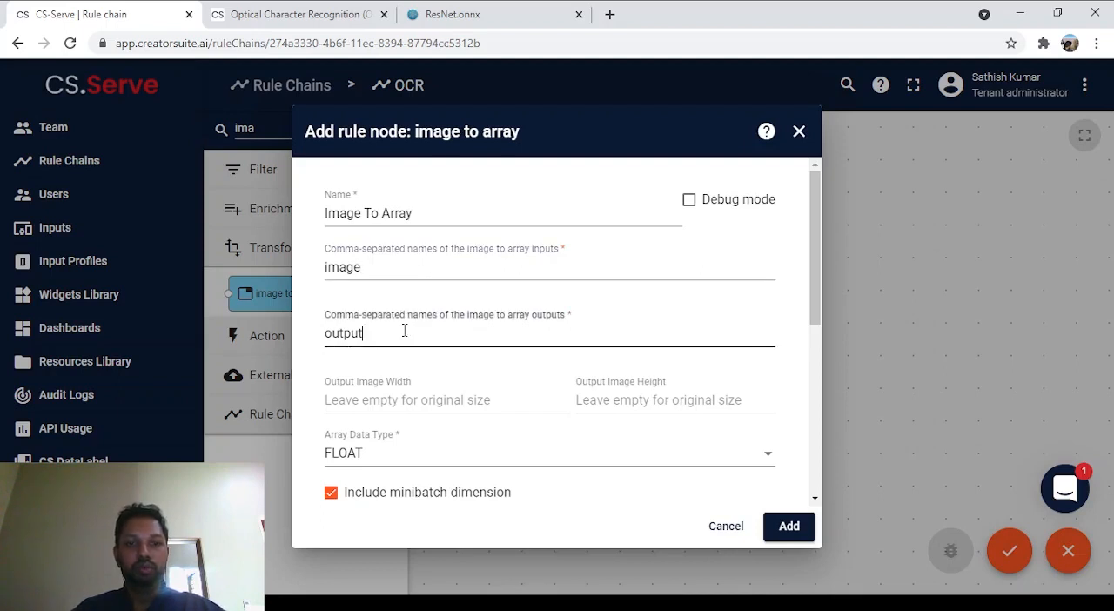
pyautogui.click(479, 21)
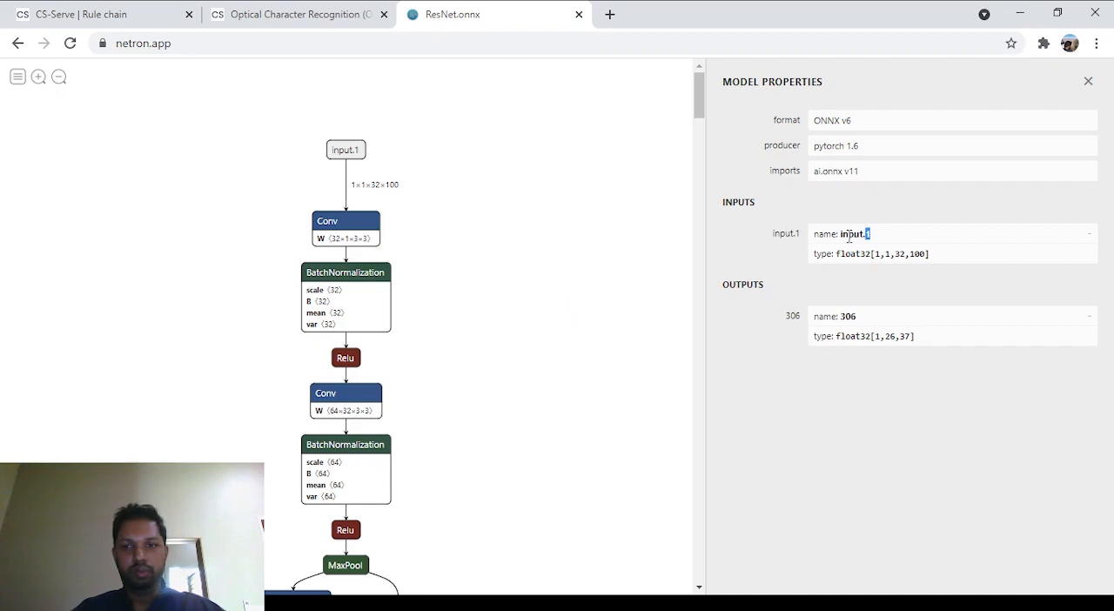
pyautogui.moveTo(841, 235); pyautogui.dragTo(866, 235)
pyautogui.click(296, 14)
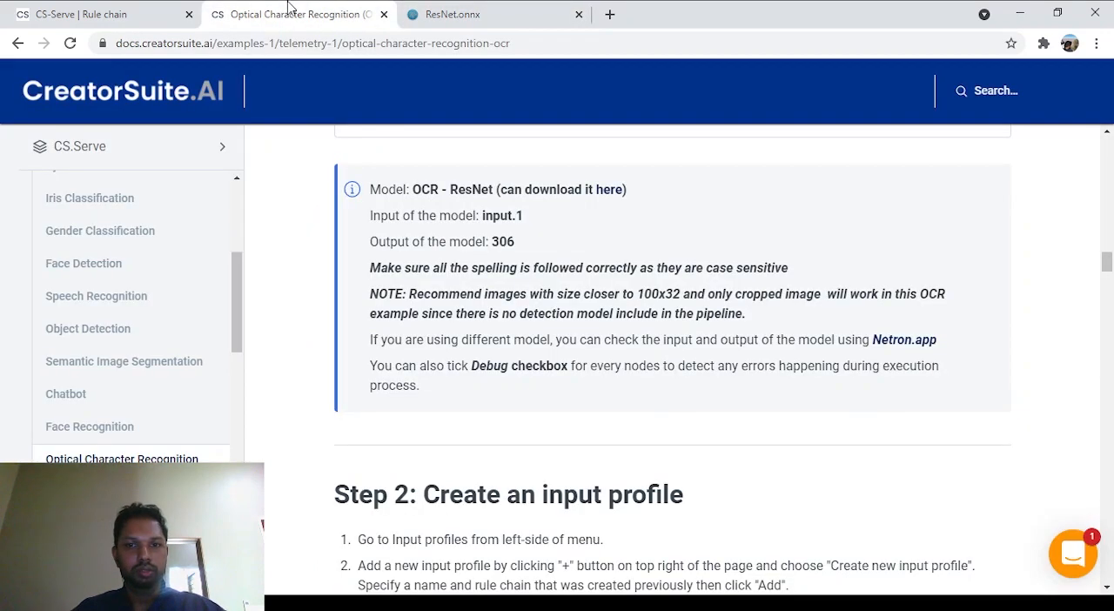
pyautogui.click(87, 12)
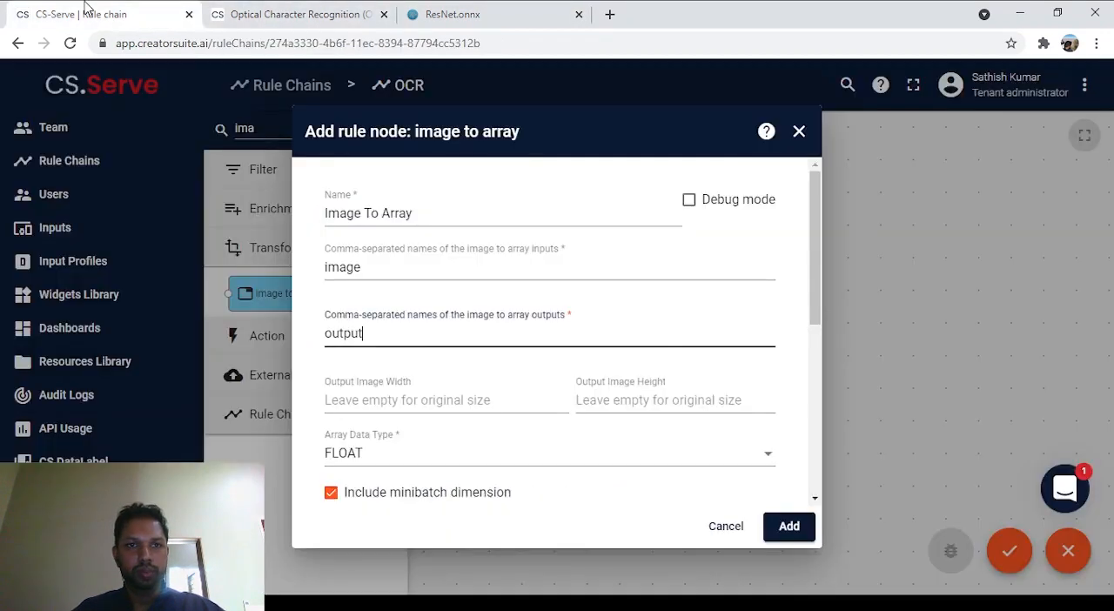
pyautogui.doubleClick(374, 333)
pyautogui.write('input.1')
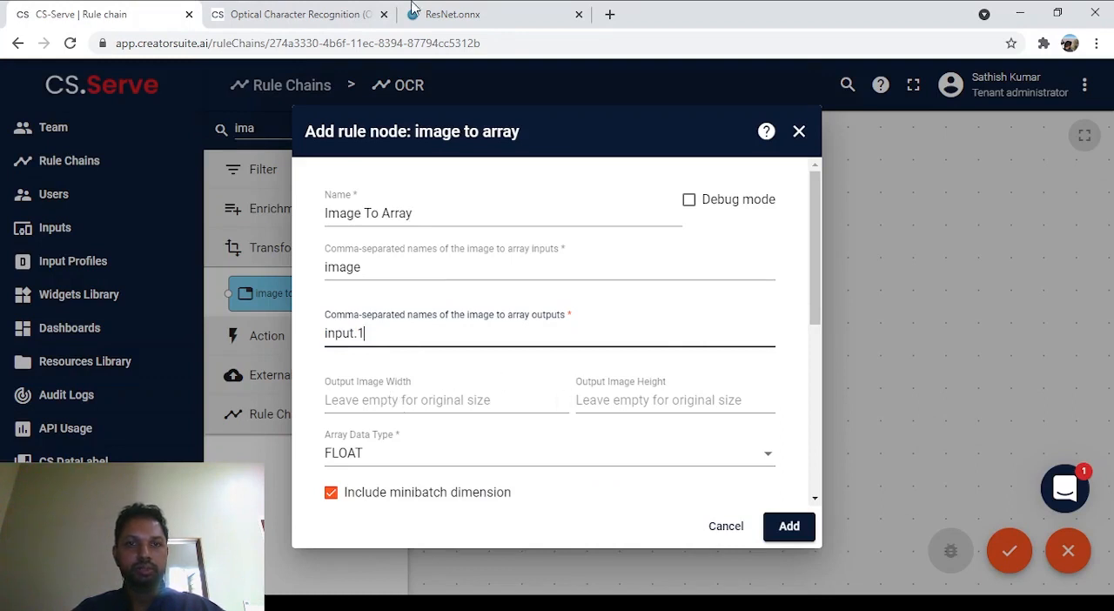
# Step: Check the input dimensions in the ResNet.onnx properties and set the output image width to 100 and height to 32
pyautogui.click(442, 14)
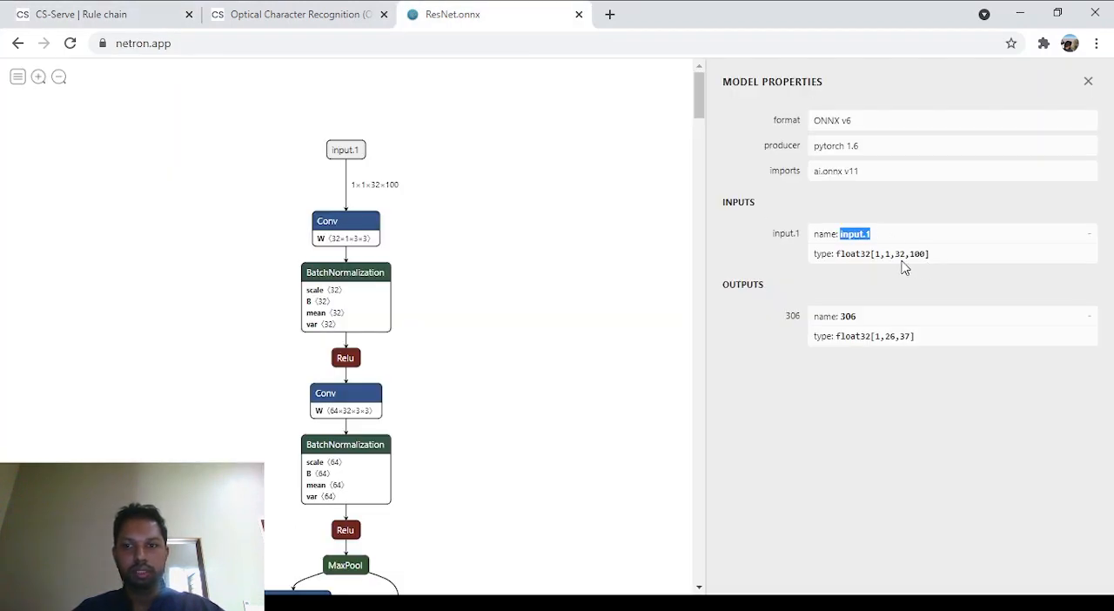
pyautogui.click(286, 12)
pyautogui.click(149, 12)
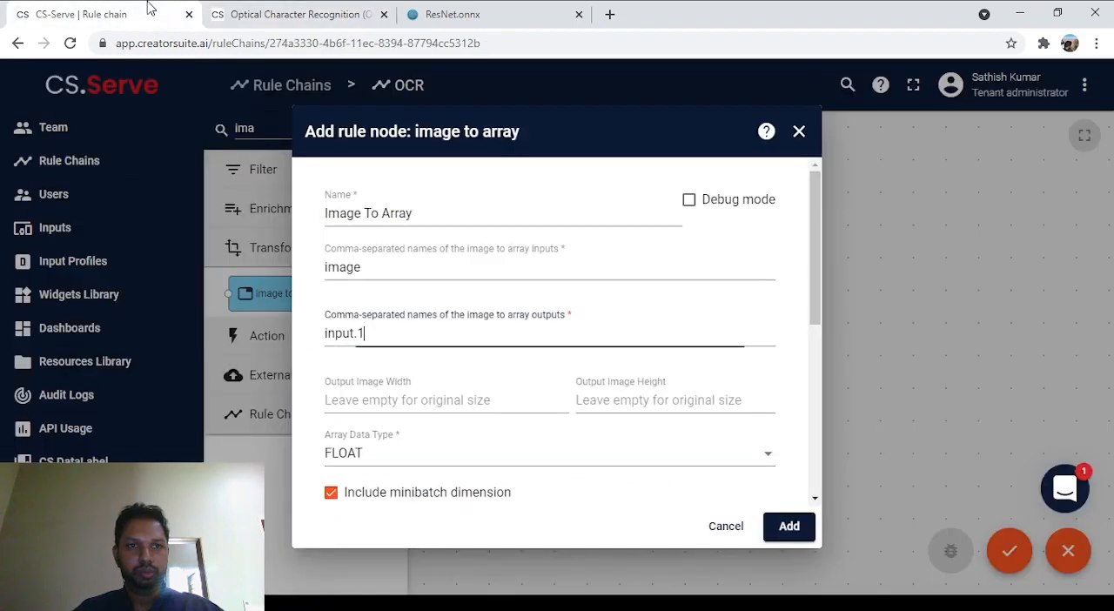
pyautogui.click(401, 402)
pyautogui.write('100')
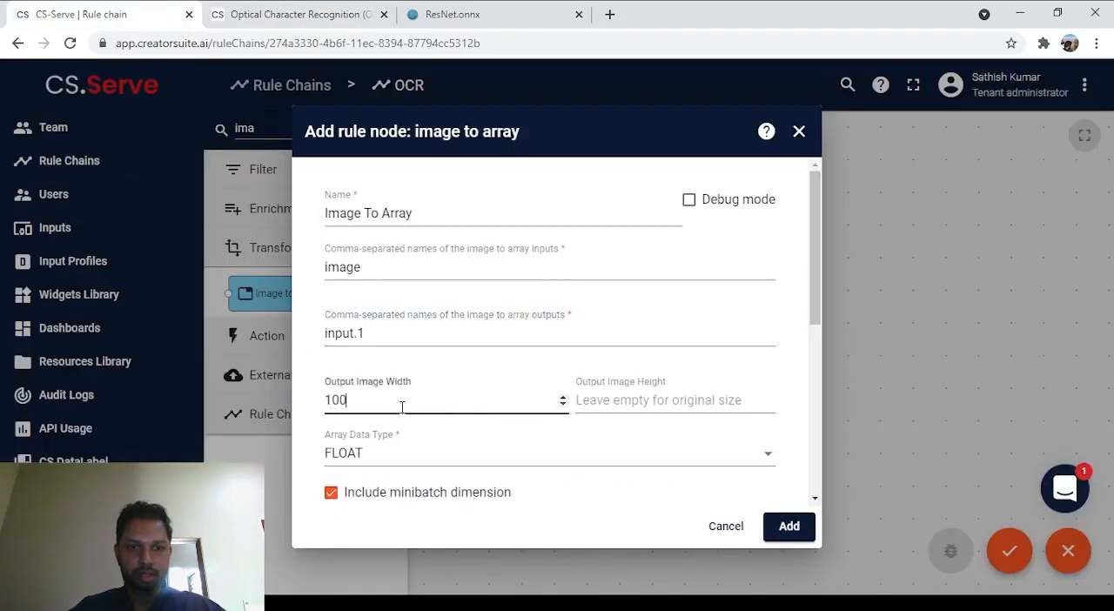
pyautogui.press('Tab')
pyautogui.write('3')
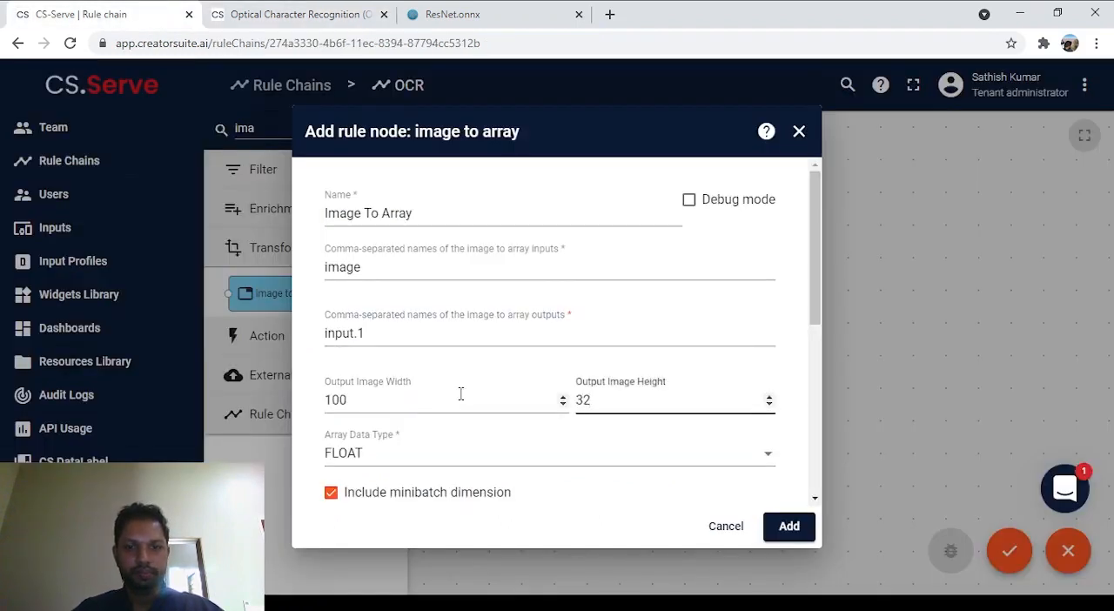
# Step: Set the channels layout to GRAYSCALE and add the Image To Array node to the rule chain
pyautogui.scroll(-4, 542, 335)
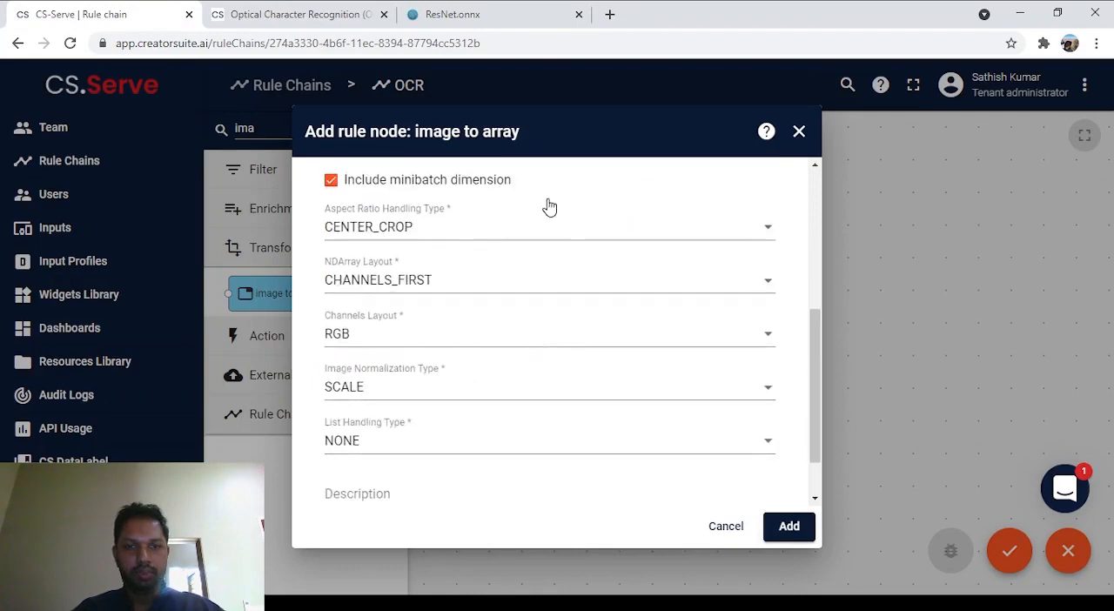
pyautogui.scroll(-1, 549, 206)
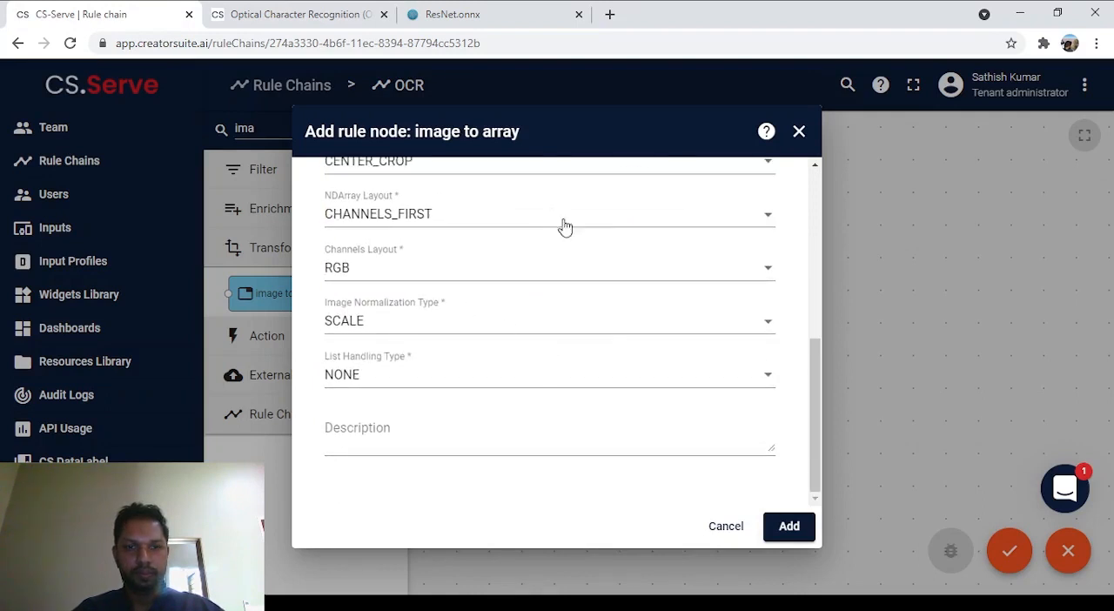
pyautogui.click(552, 265)
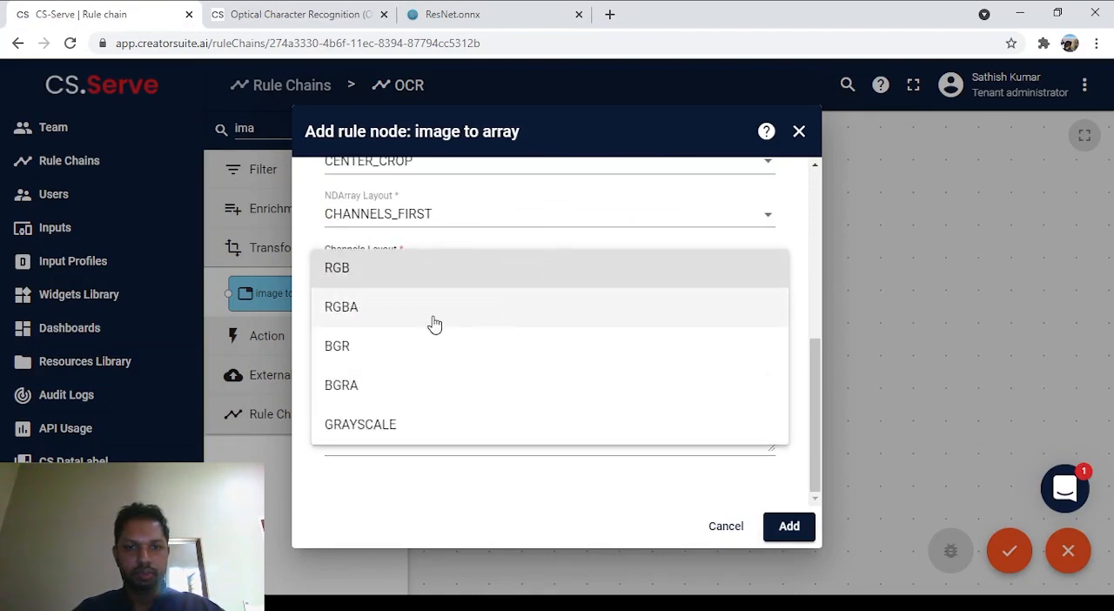
pyautogui.click(432, 432)
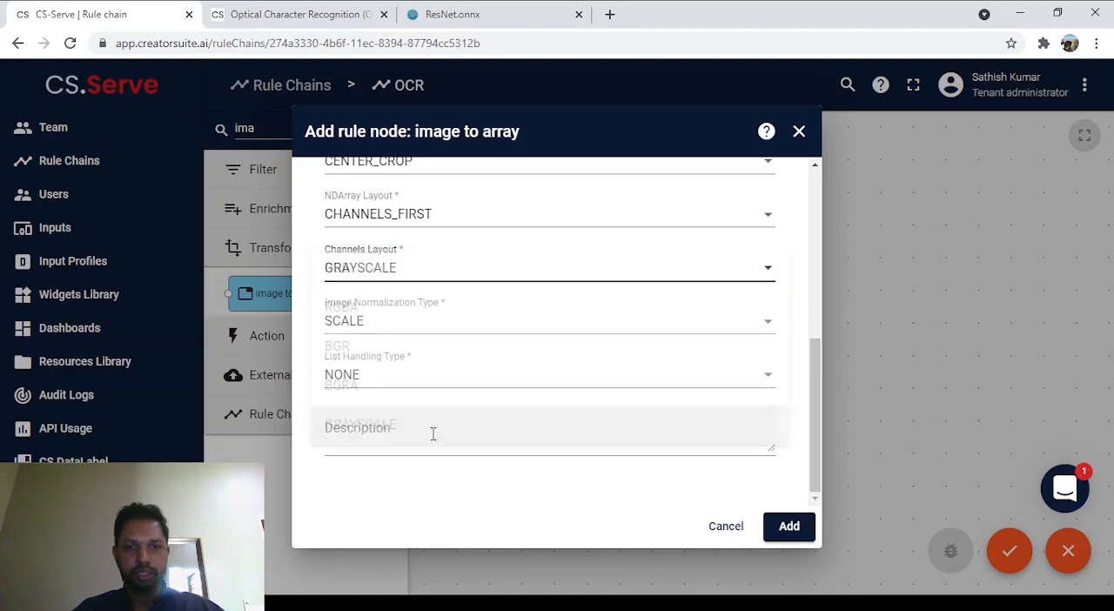
pyautogui.click(790, 526)
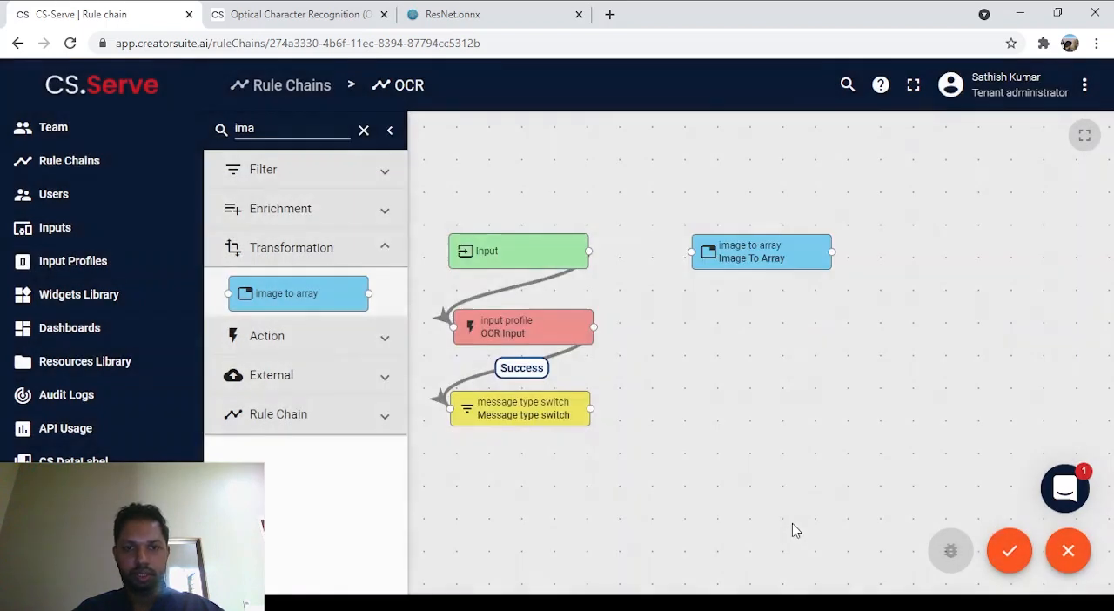
# Step: Connect the Message type switch node to the Image To Array node with a "Post telemetry" link
pyautogui.moveTo(590, 409); pyautogui.dragTo(692, 251)
pyautogui.click(467, 327)
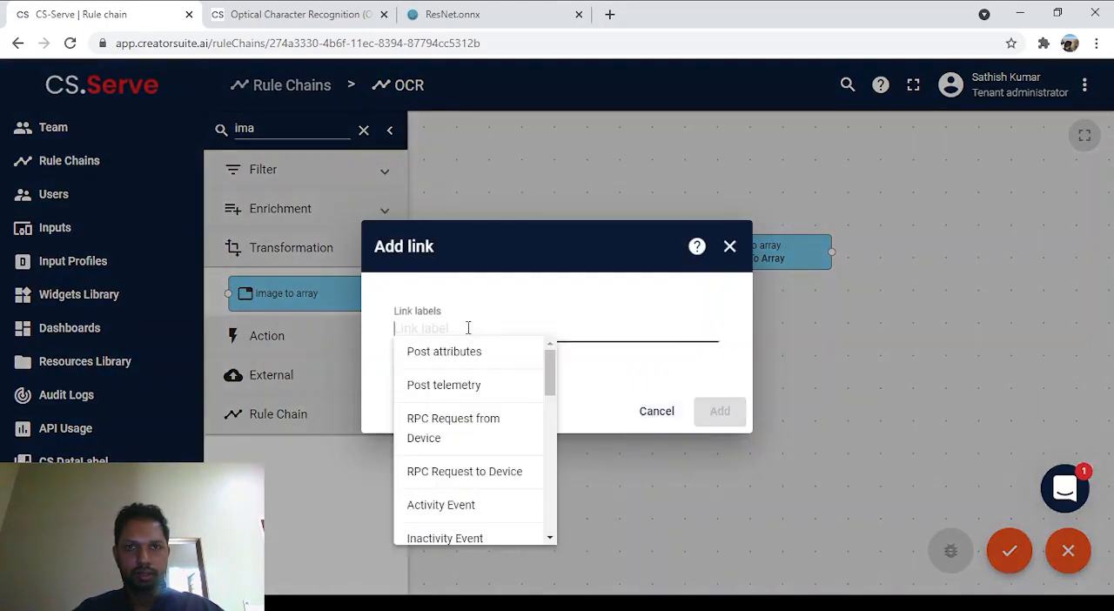
pyautogui.click(471, 389)
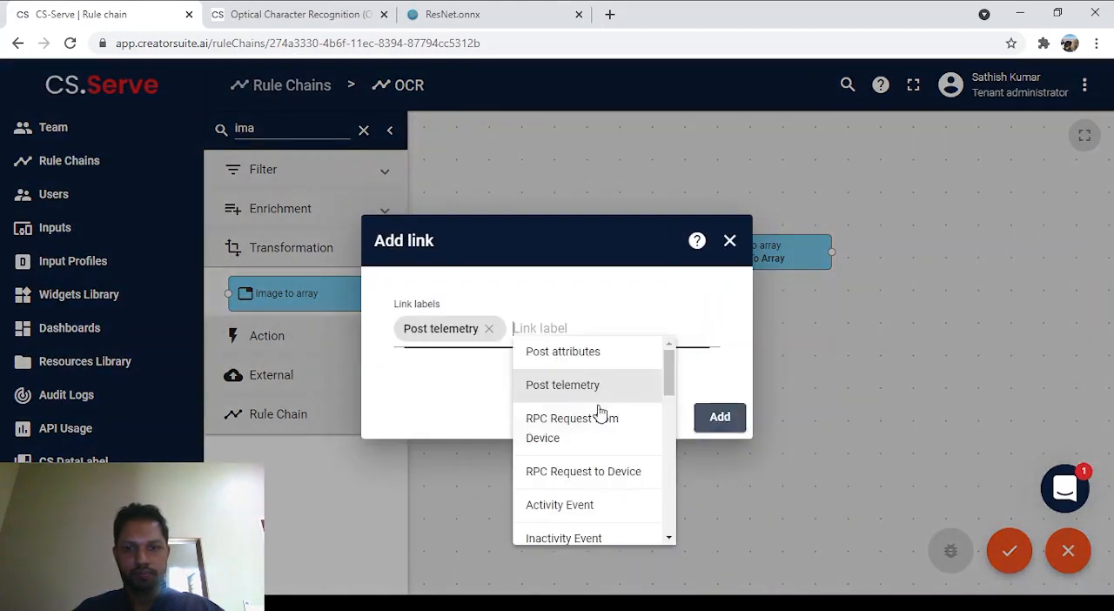
pyautogui.click(716, 414)
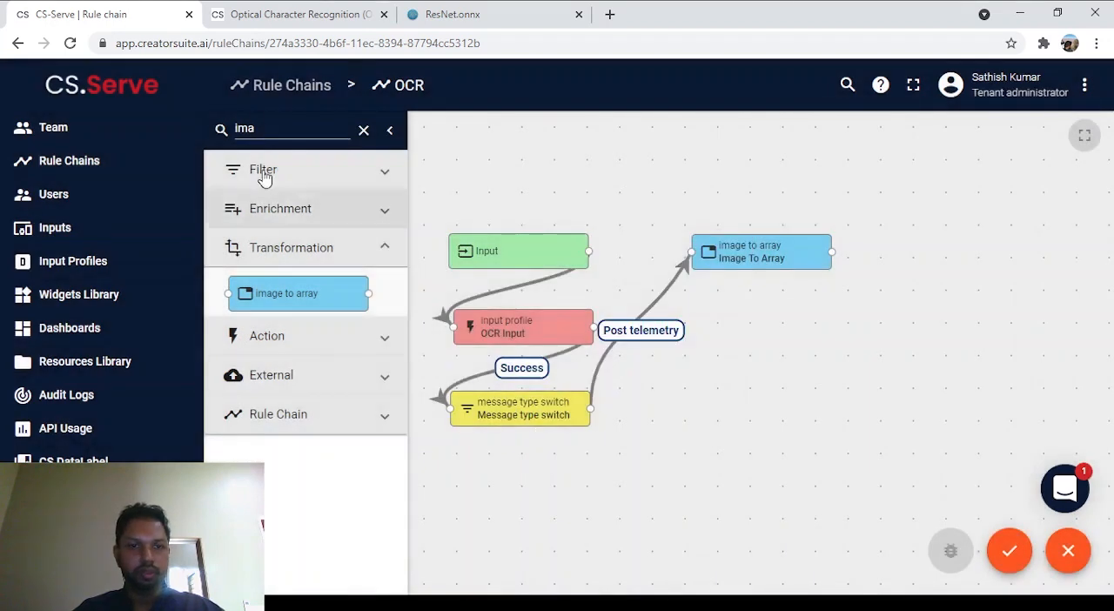
# Step: Place a model node below Image To Array, name it "OCR" and choose "OCR - ResNet Model" as its model resource
pyautogui.doubleClick(269, 128)
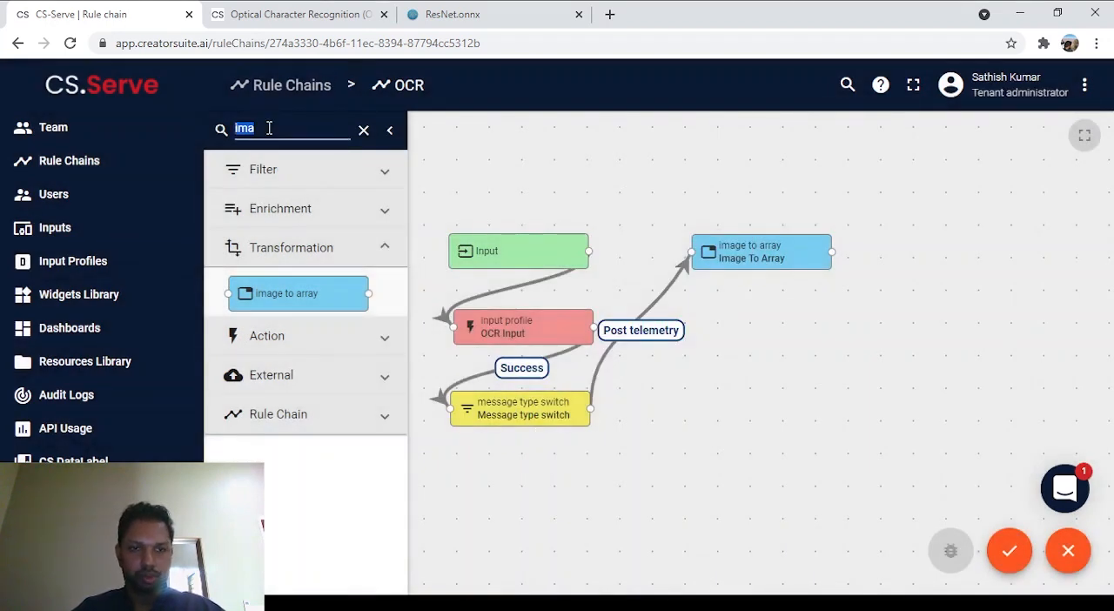
pyautogui.write('model')
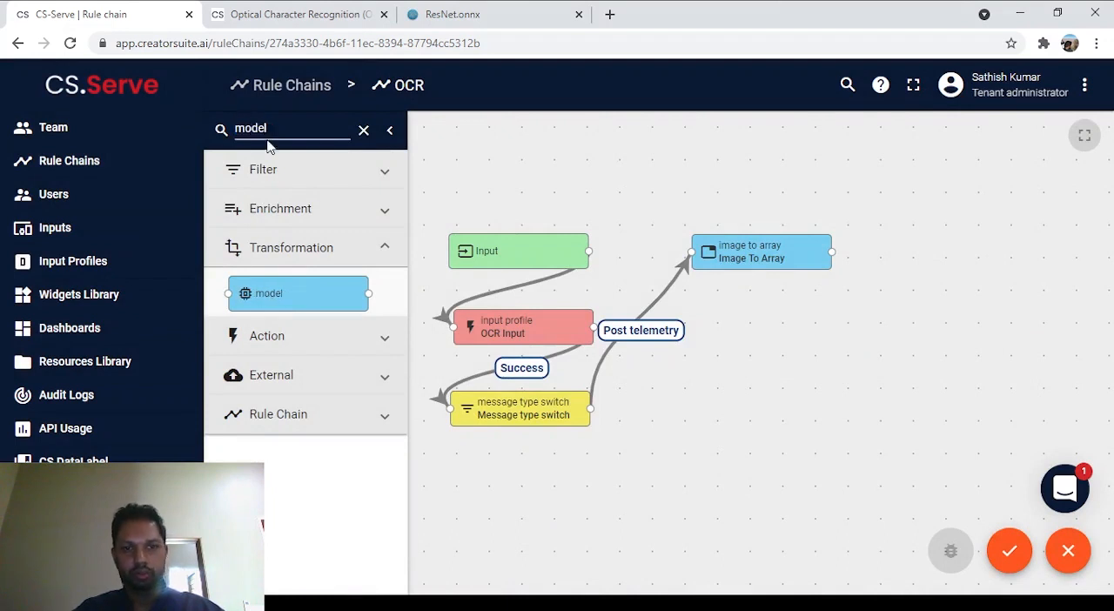
pyautogui.moveTo(287, 293); pyautogui.dragTo(757, 344)
pyautogui.moveTo(756, 339); pyautogui.dragTo(753, 337)
pyautogui.click(479, 210)
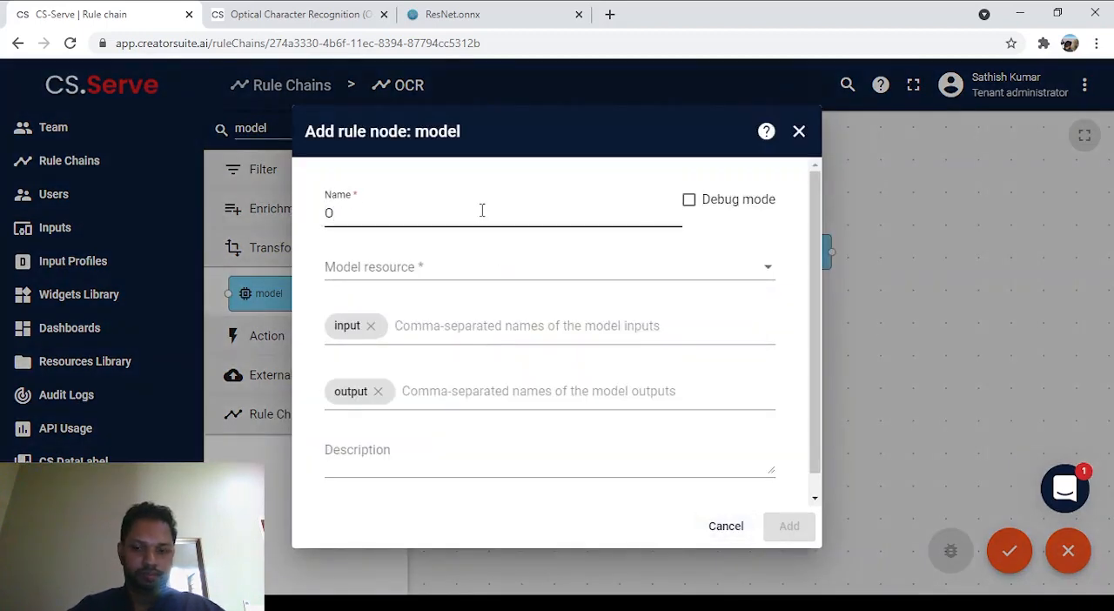
pyautogui.click(480, 267)
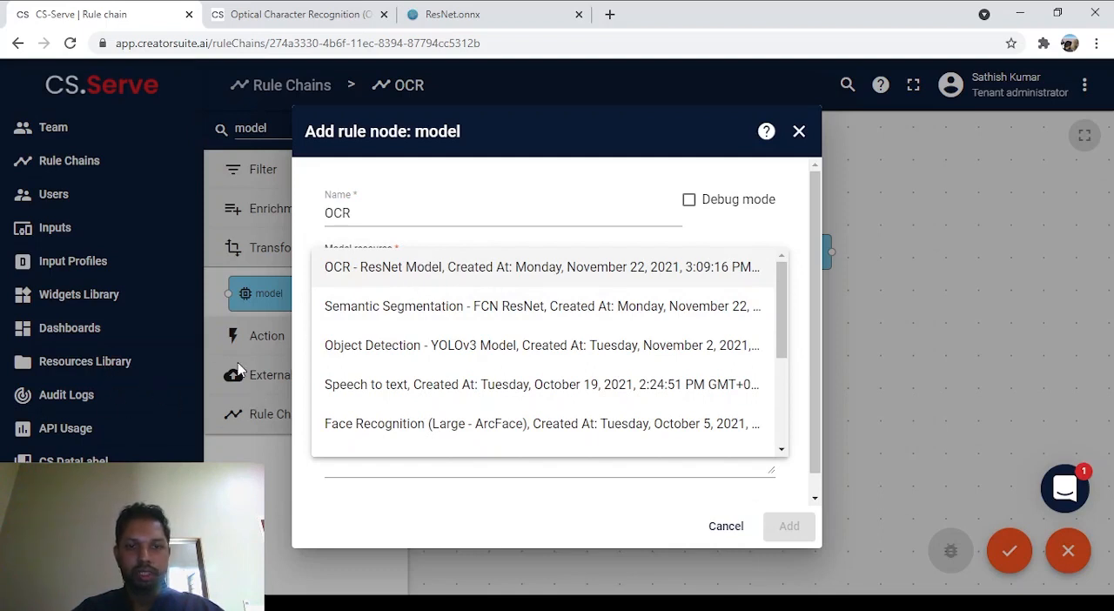
pyautogui.click(495, 278)
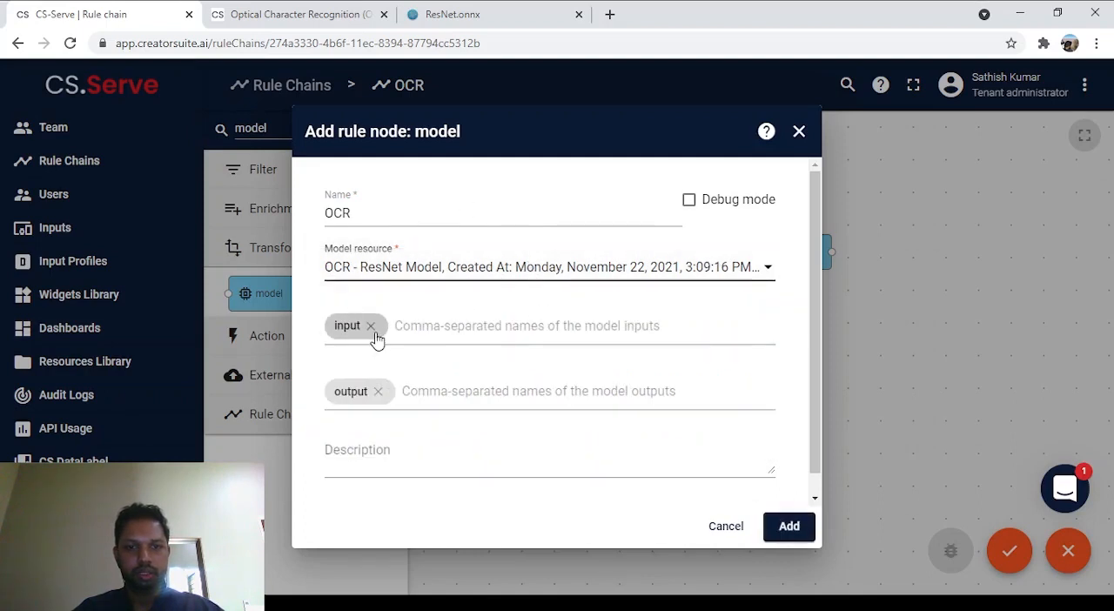
# Step: Check the input name in the ResNet.onnx properties and replace the OCR model node's input name with "input.1"
pyautogui.click(490, 13)
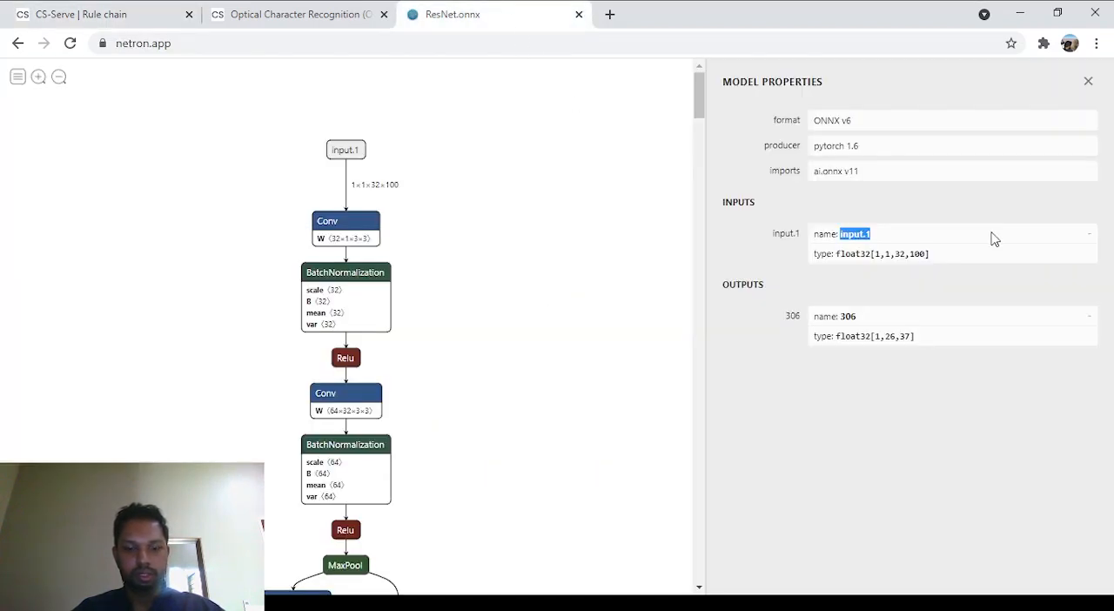
pyautogui.click(106, 11)
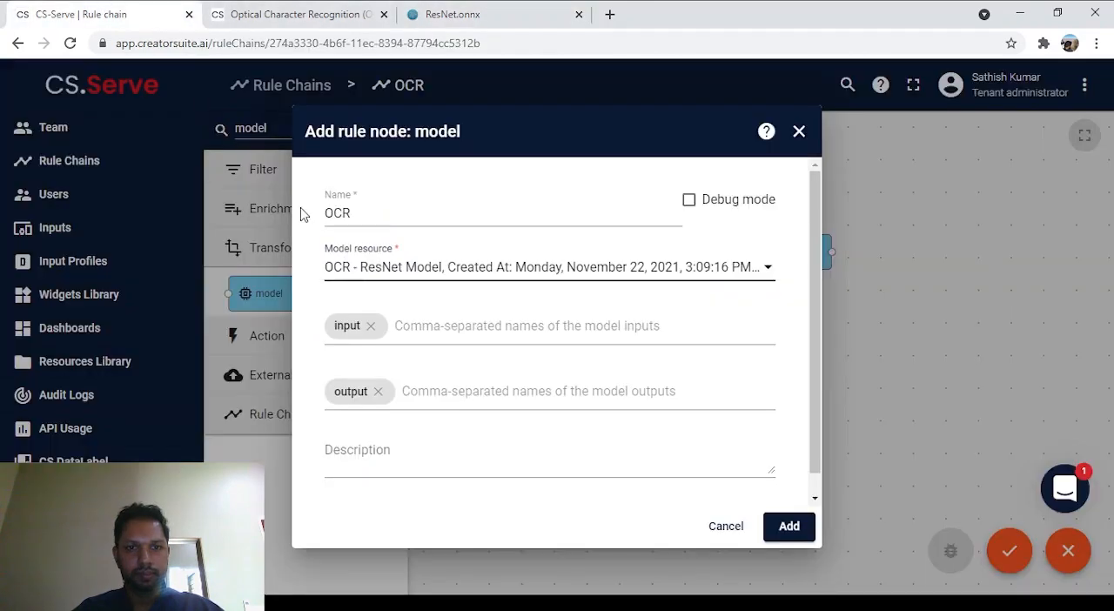
pyautogui.click(369, 325)
pyautogui.write('input.1')
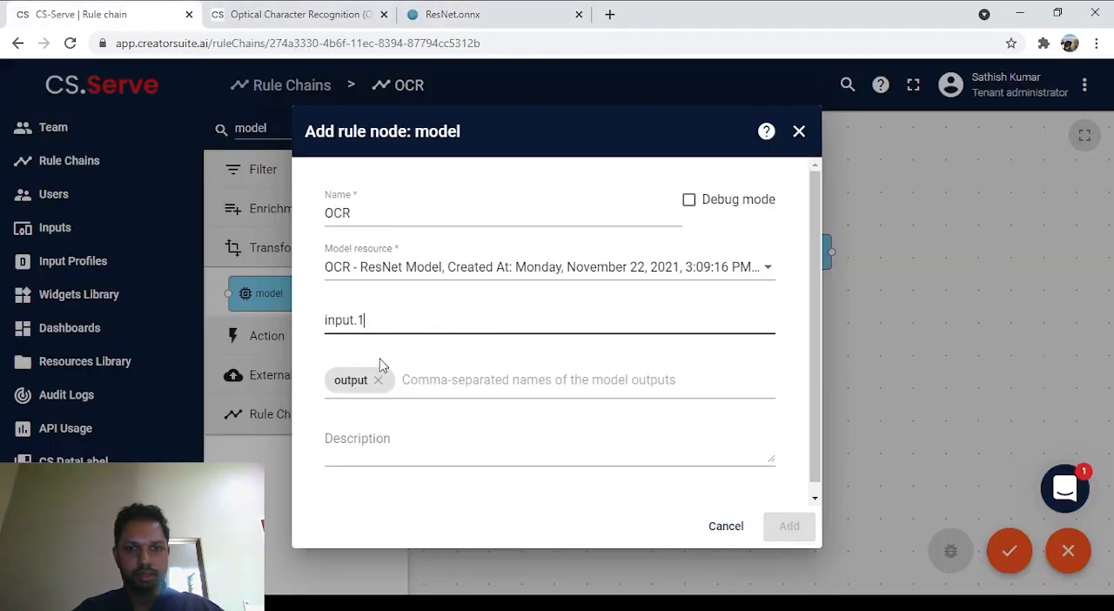
pyautogui.press('Return')
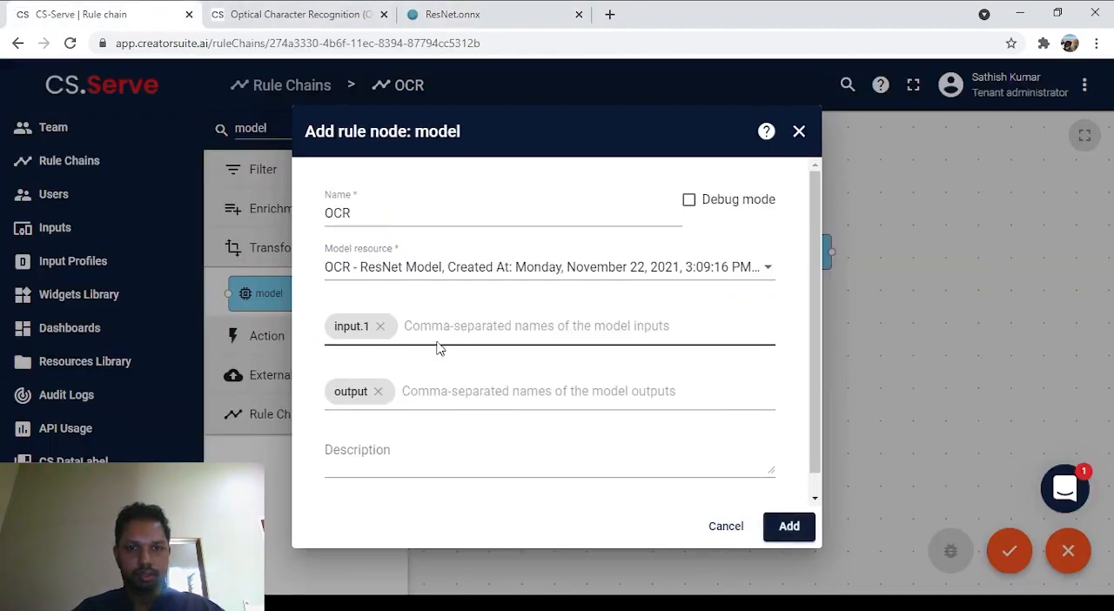
# Step: Replace the model node's output name with "306", copied from the ResNet.onnx properties, and add the node to the rule chain
pyautogui.click(377, 391)
pyautogui.click(482, 10)
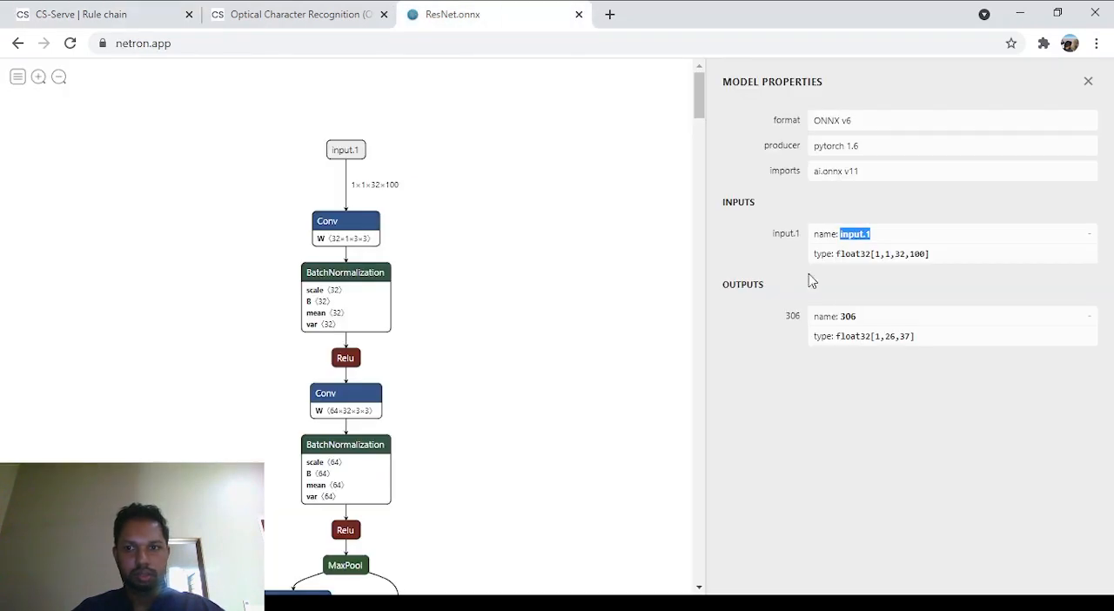
pyautogui.doubleClick(849, 317)
pyautogui.hotkey('ctrl', 'c')
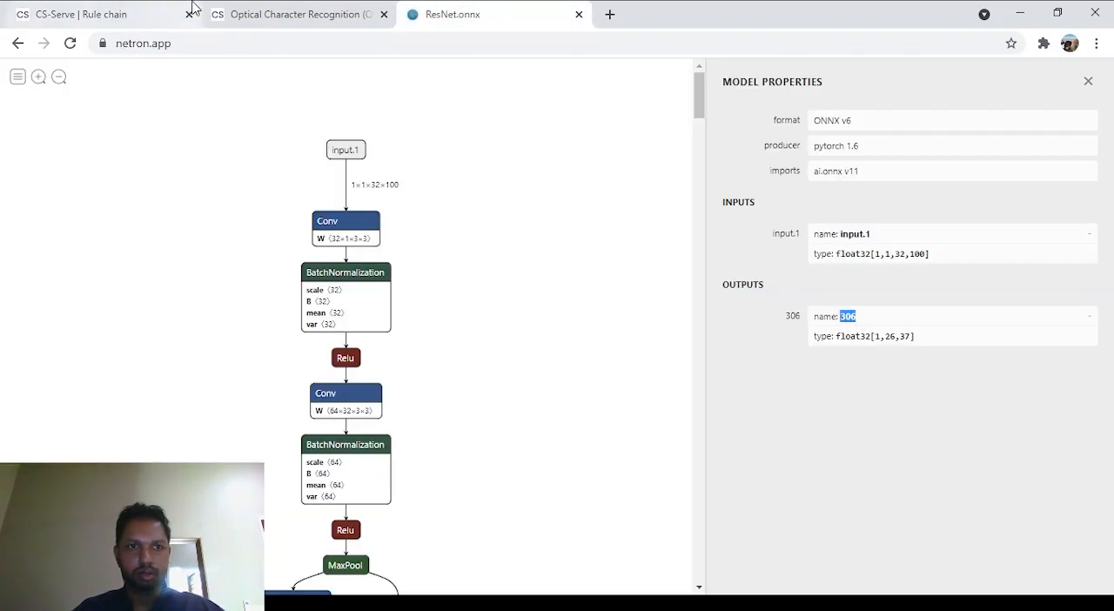
pyautogui.click(105, 10)
pyautogui.hotkey('ctrl', 'v')
pyautogui.press('Return')
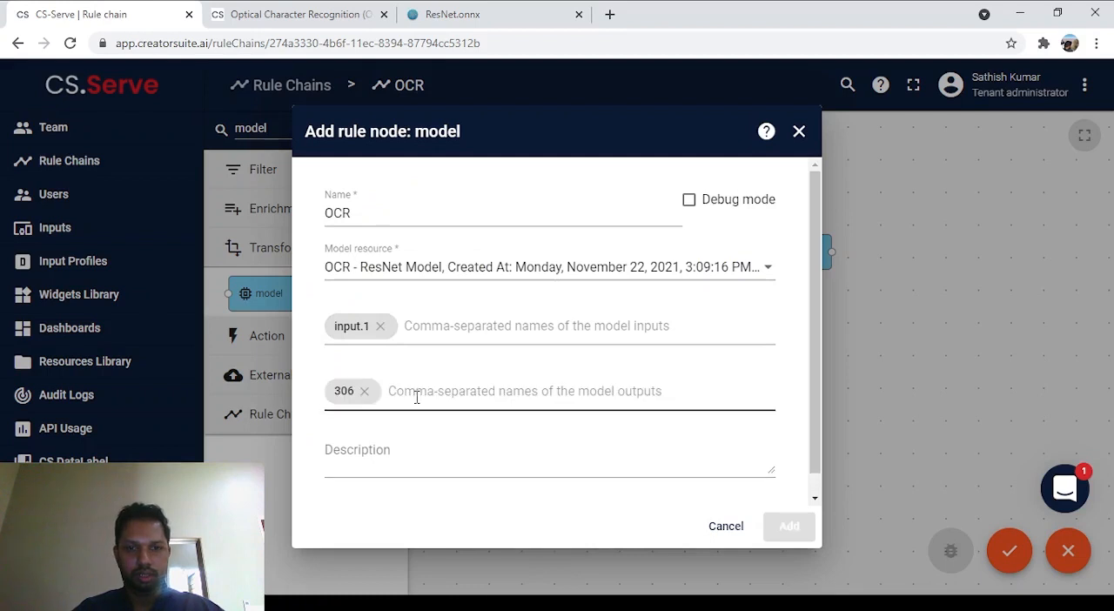
pyautogui.click(789, 525)
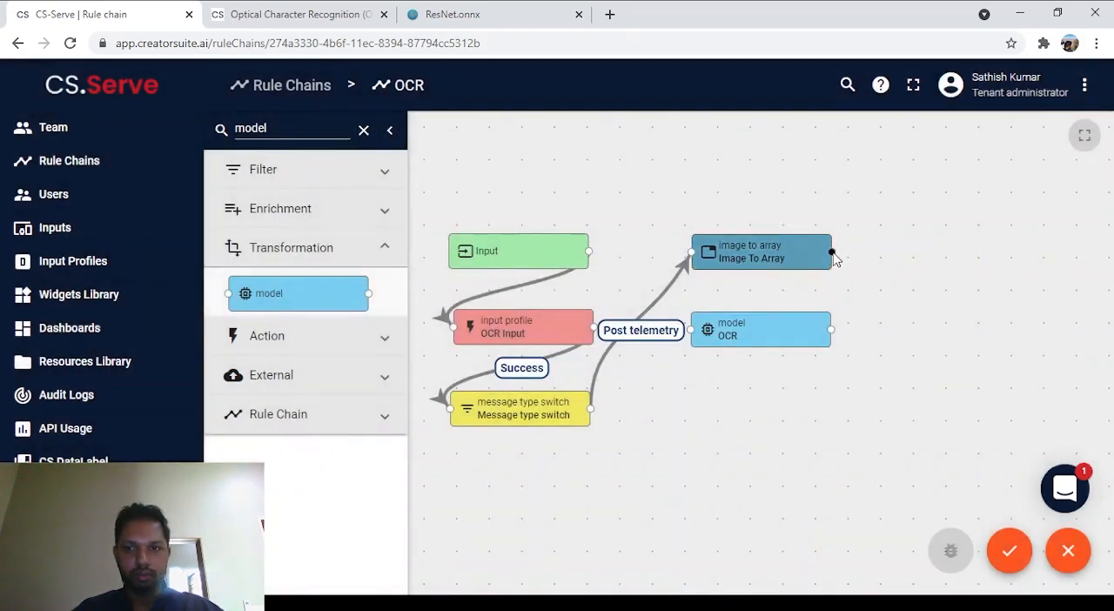
# Step: Connect the Image To Array node to the OCR model node with a "Success" link
pyautogui.moveTo(831, 251); pyautogui.dragTo(690, 337)
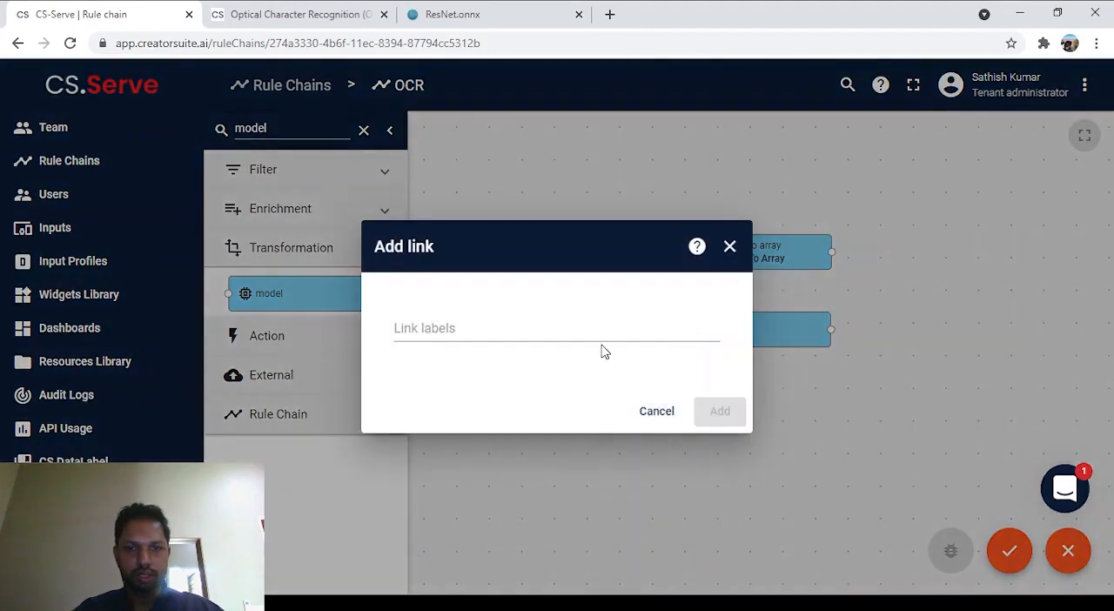
pyautogui.click(599, 346)
pyautogui.click(543, 351)
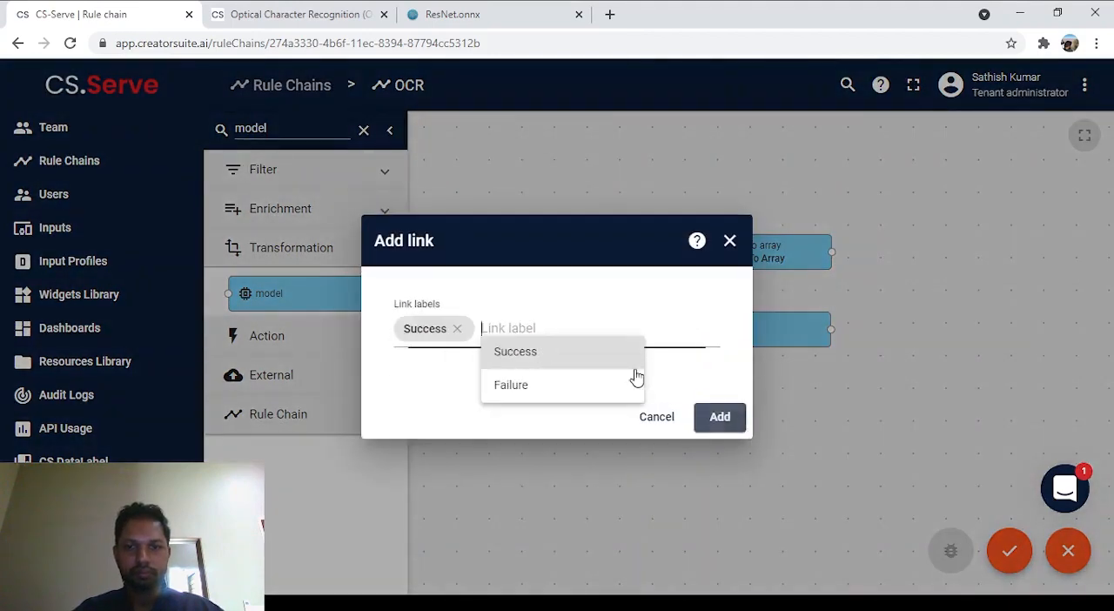
pyautogui.click(719, 414)
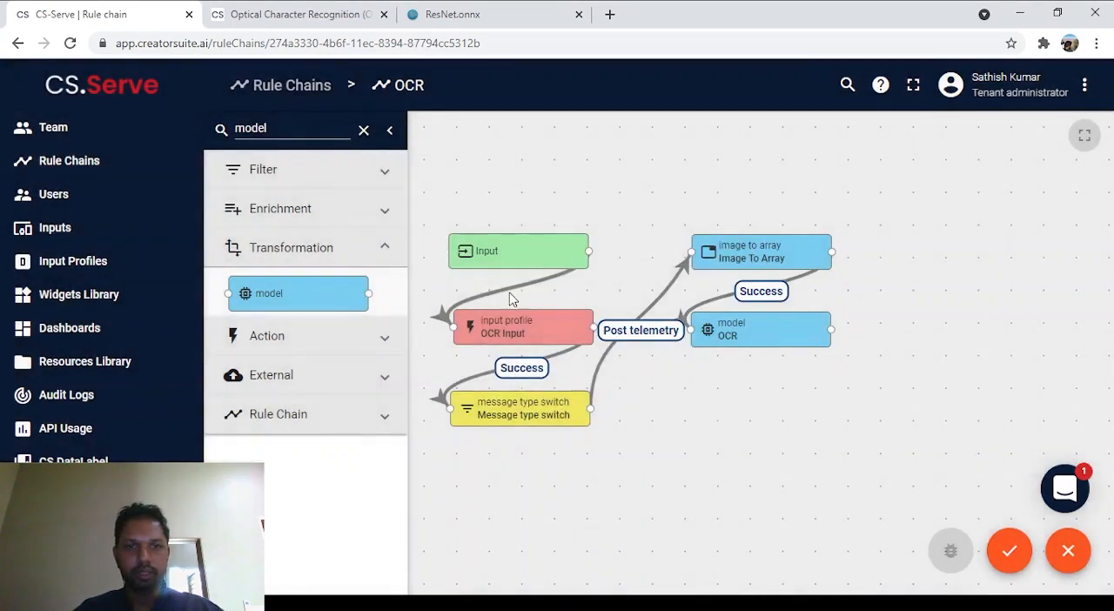
# Step: Find the transformation script node, place it below the OCR model node and name it "Post processing"
pyautogui.doubleClick(285, 129)
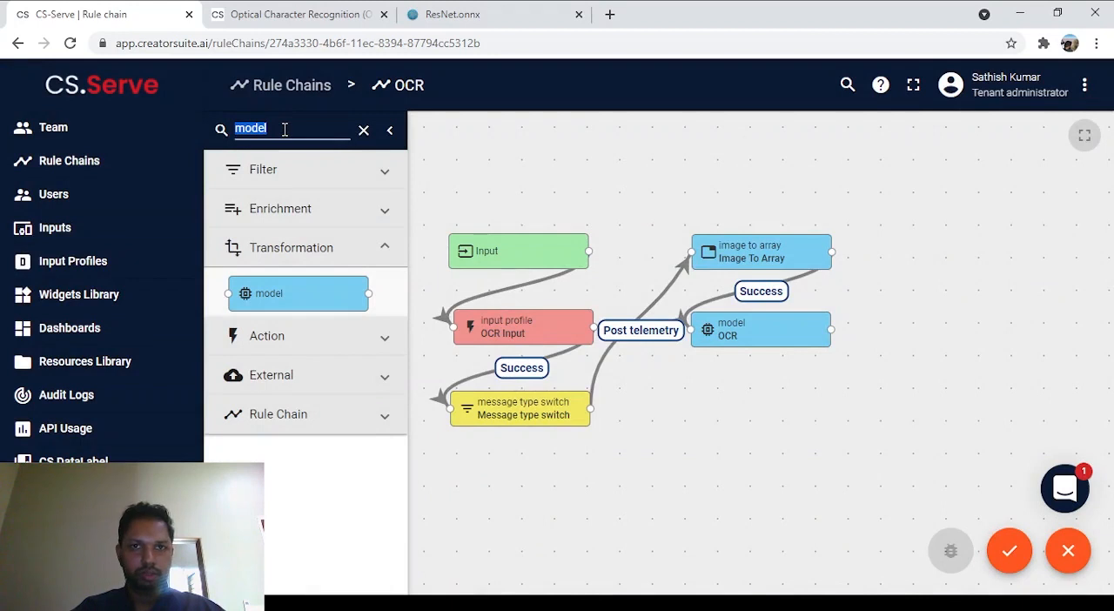
pyautogui.write('scri')
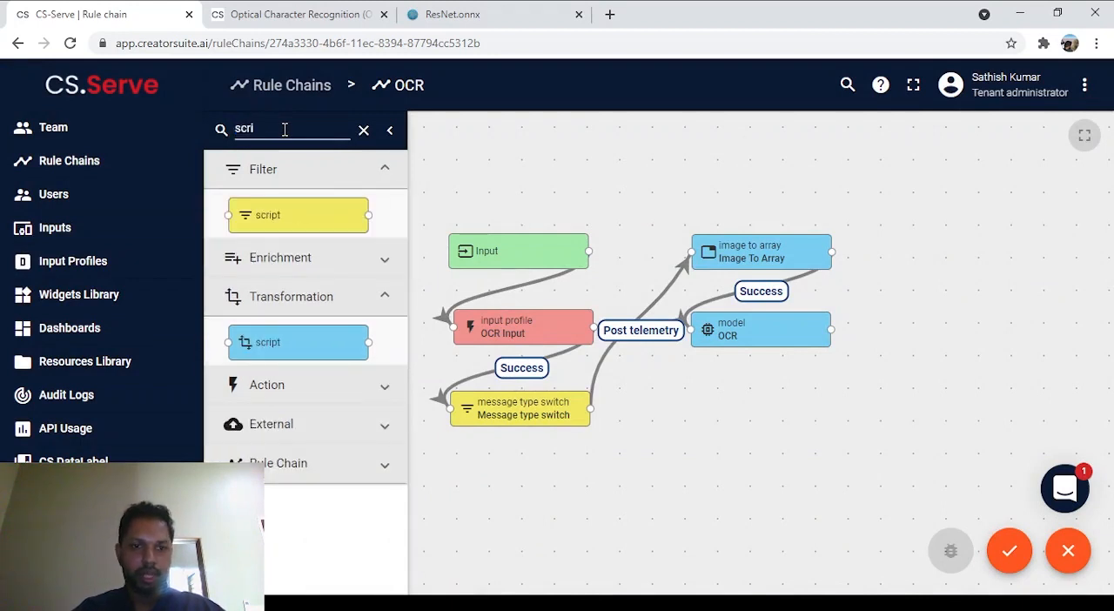
pyautogui.moveTo(311, 351); pyautogui.dragTo(772, 421)
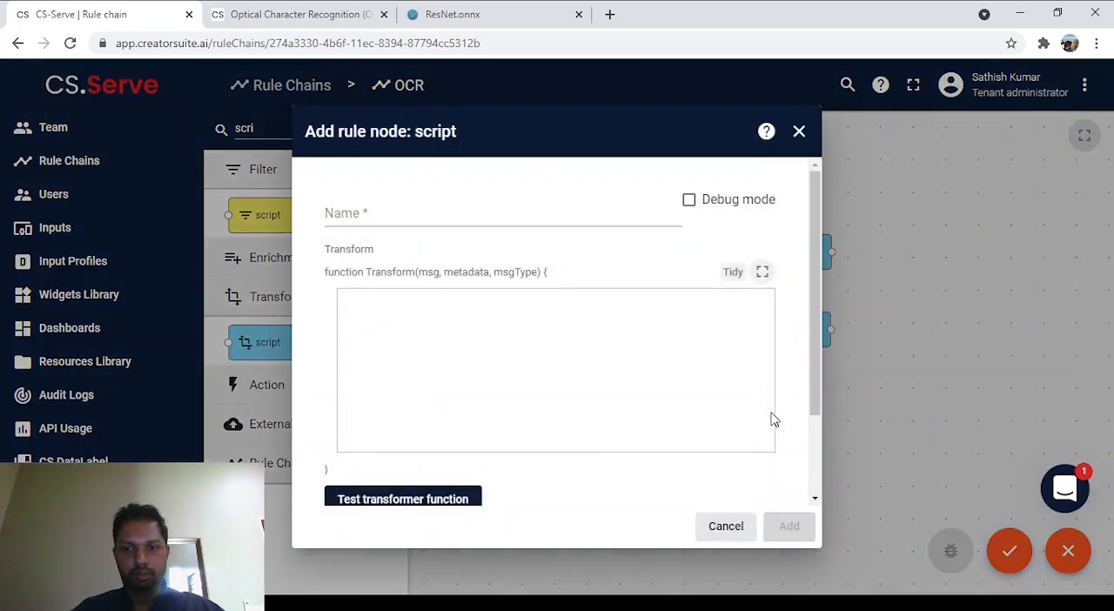
pyautogui.click(485, 217)
pyautogui.write('Post processing')
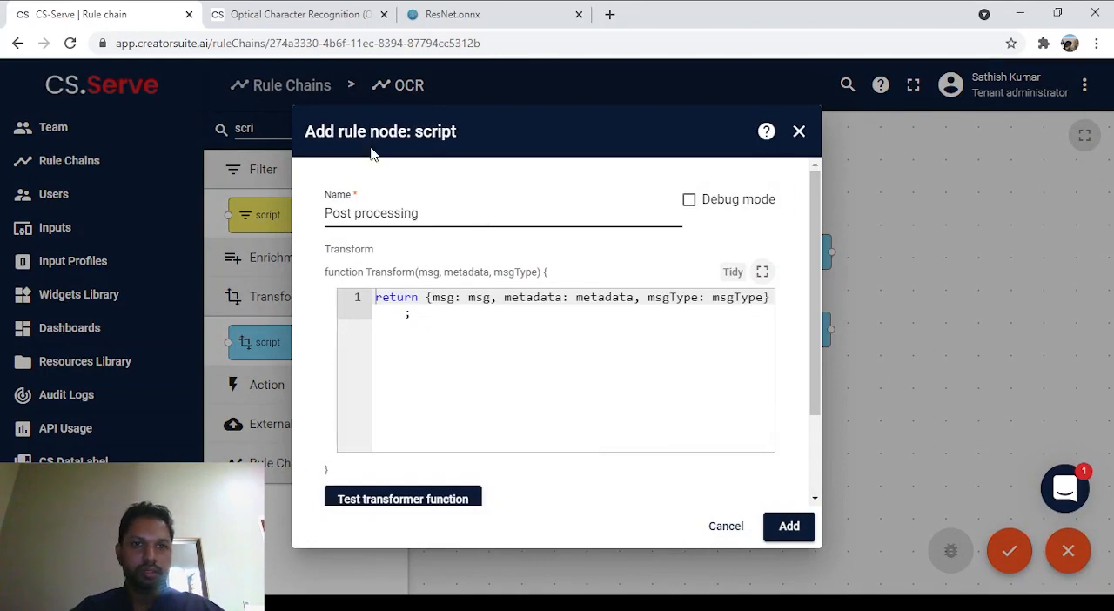
# Step: Replace the node's default transform function with the post processing script copied from the OCR documentation, and add the node
pyautogui.click(245, 9)
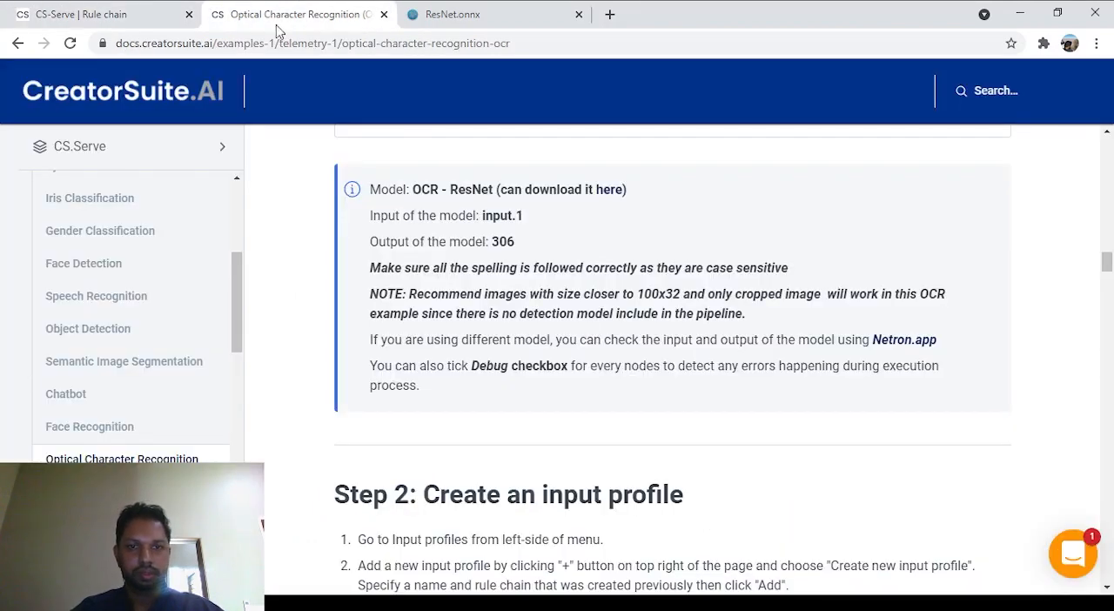
pyautogui.scroll(10, 609, 356)
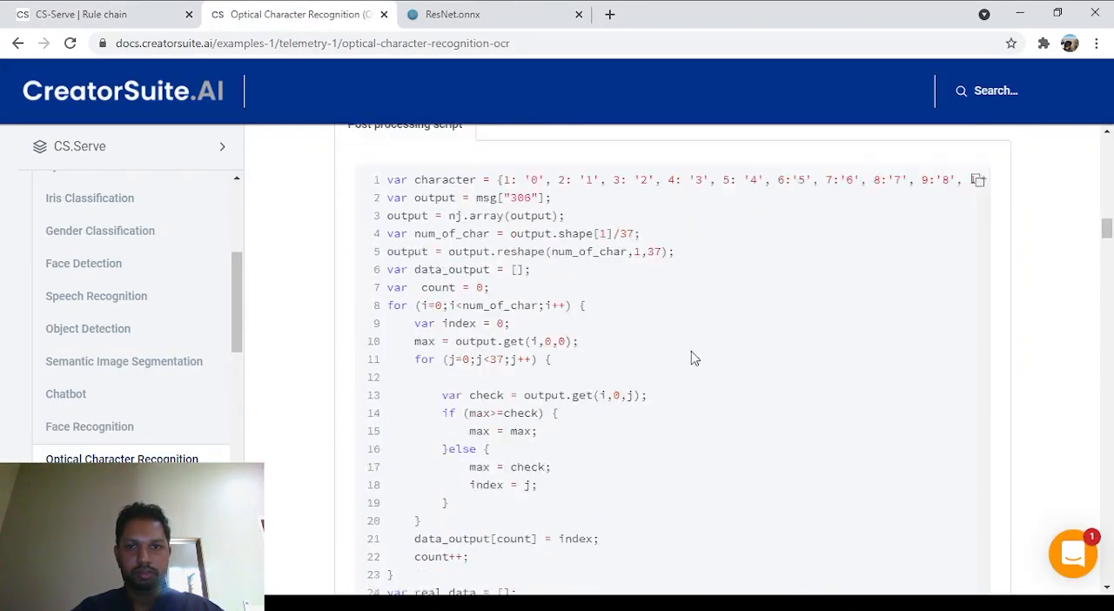
pyautogui.scroll(3, 693, 358)
pyautogui.click(977, 338)
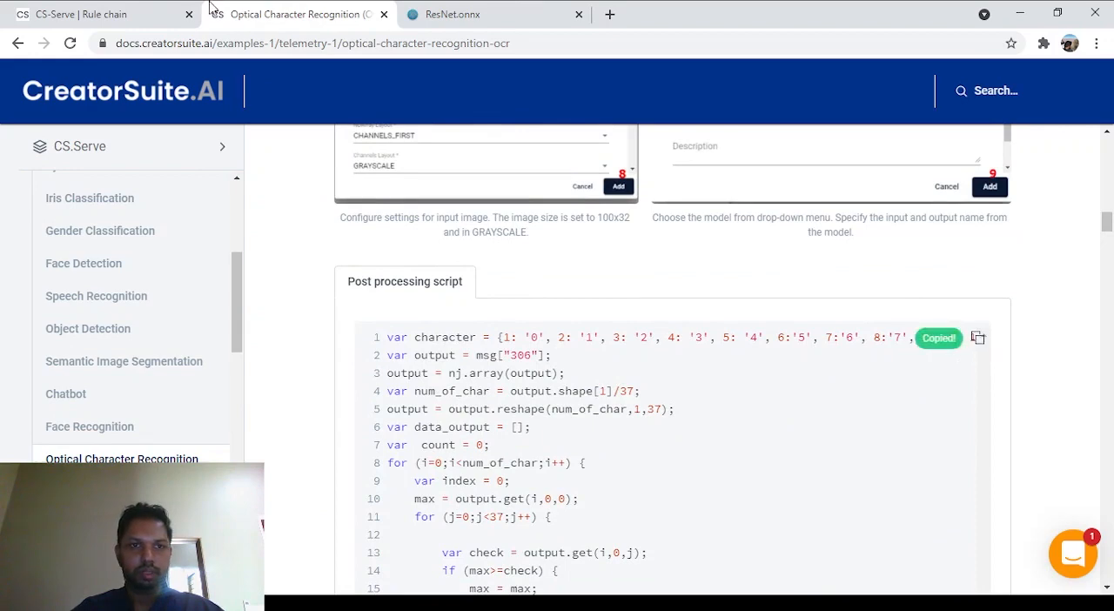
pyautogui.click(130, 12)
pyautogui.click(461, 327)
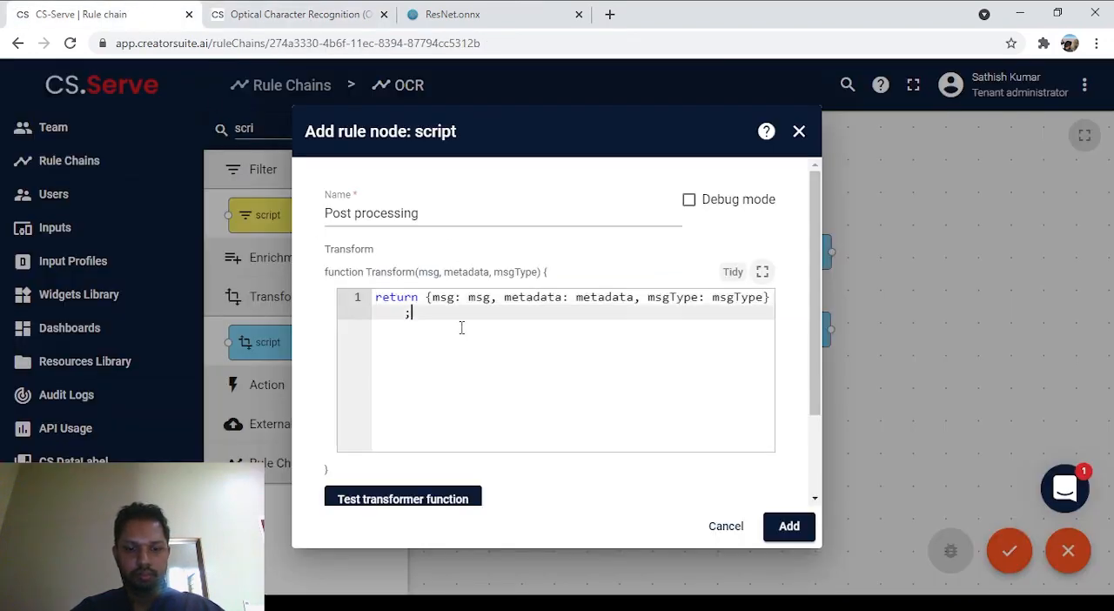
pyautogui.hotkey('ctrl', 'a')
pyautogui.hotkey('ctrl', 'v')
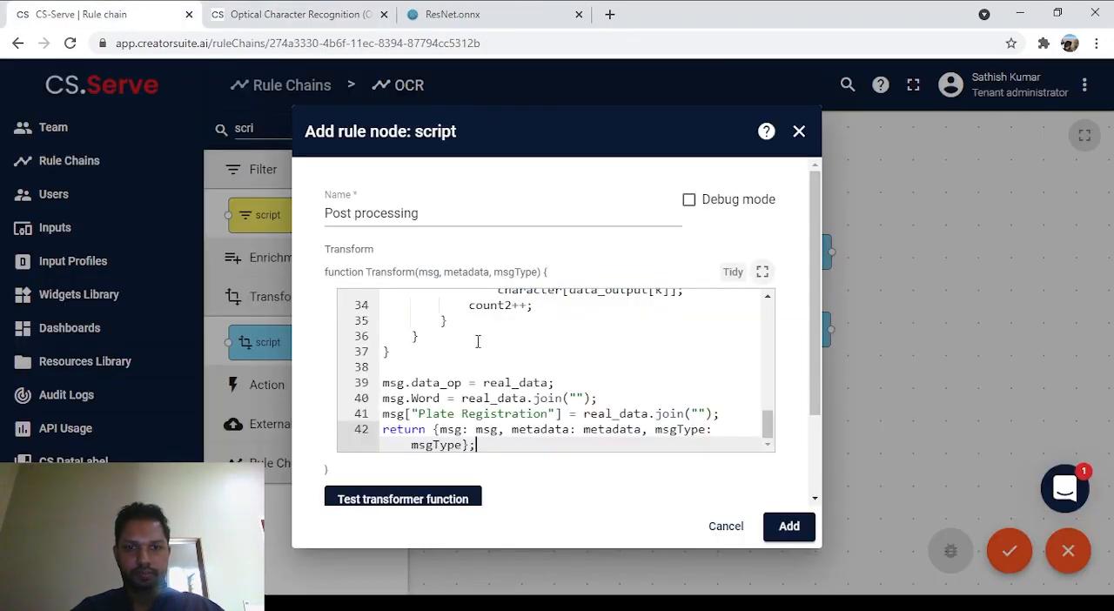
pyautogui.click(800, 527)
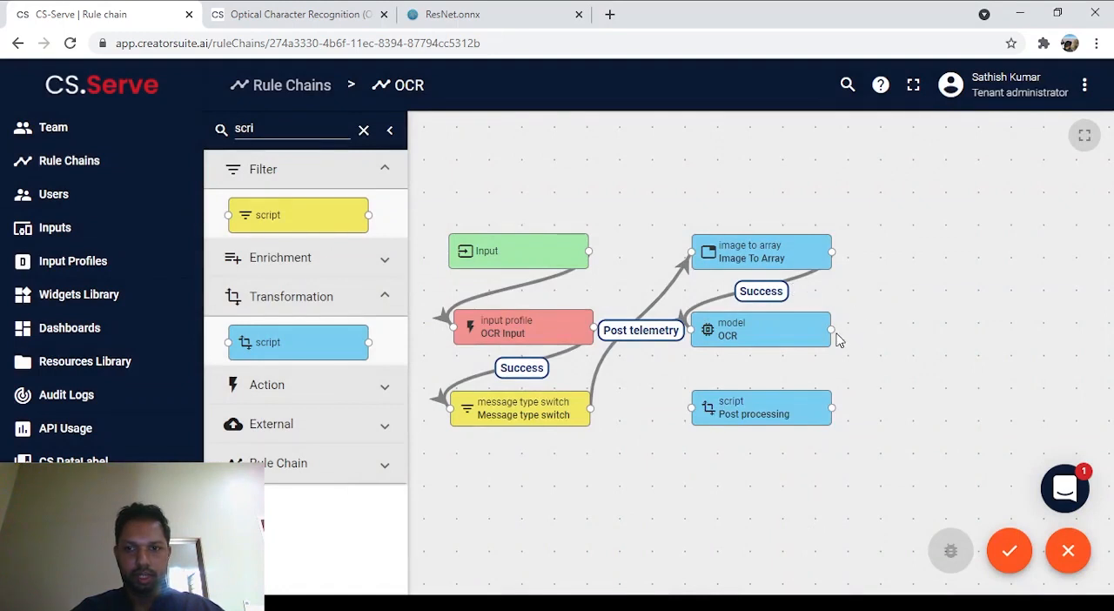
# Step: Connect the OCR model node to the Post processing script node with a "Success" link
pyautogui.moveTo(832, 330); pyautogui.dragTo(689, 411)
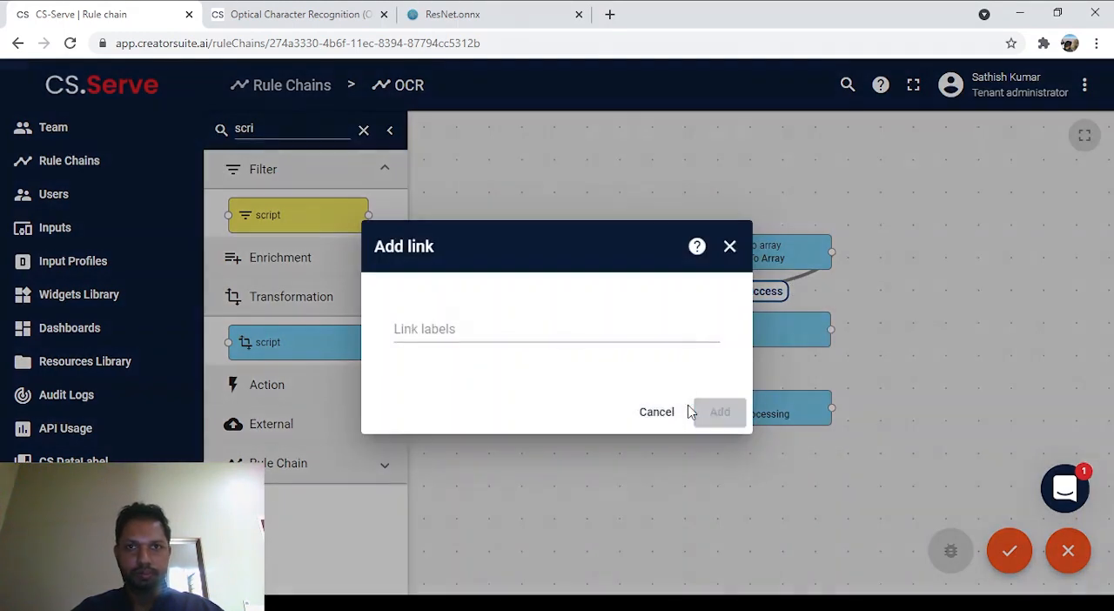
pyautogui.click(451, 328)
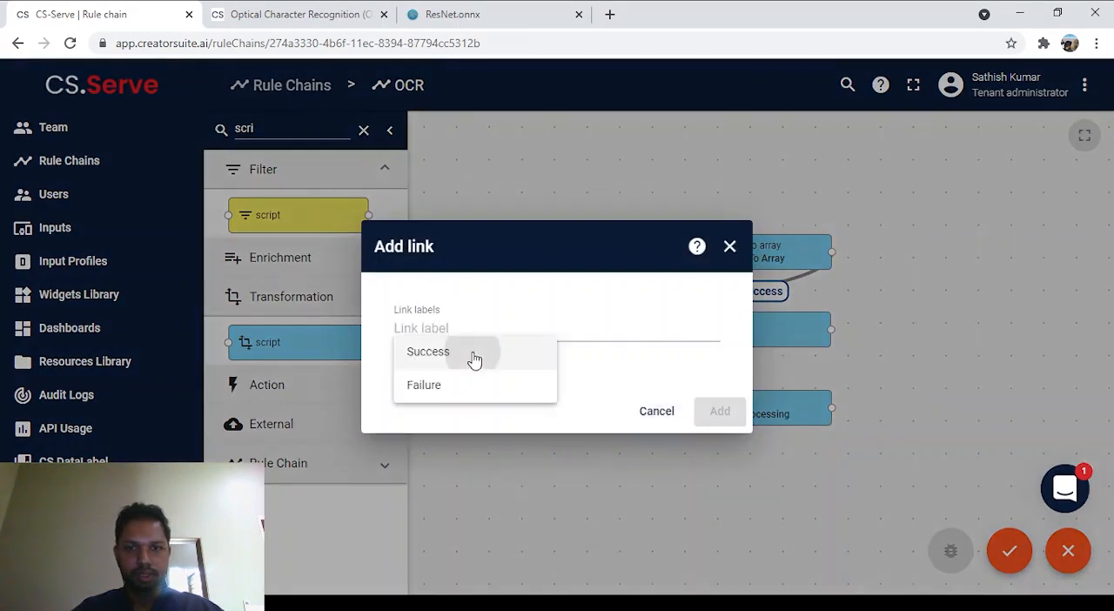
pyautogui.click(472, 355)
pyautogui.click(720, 418)
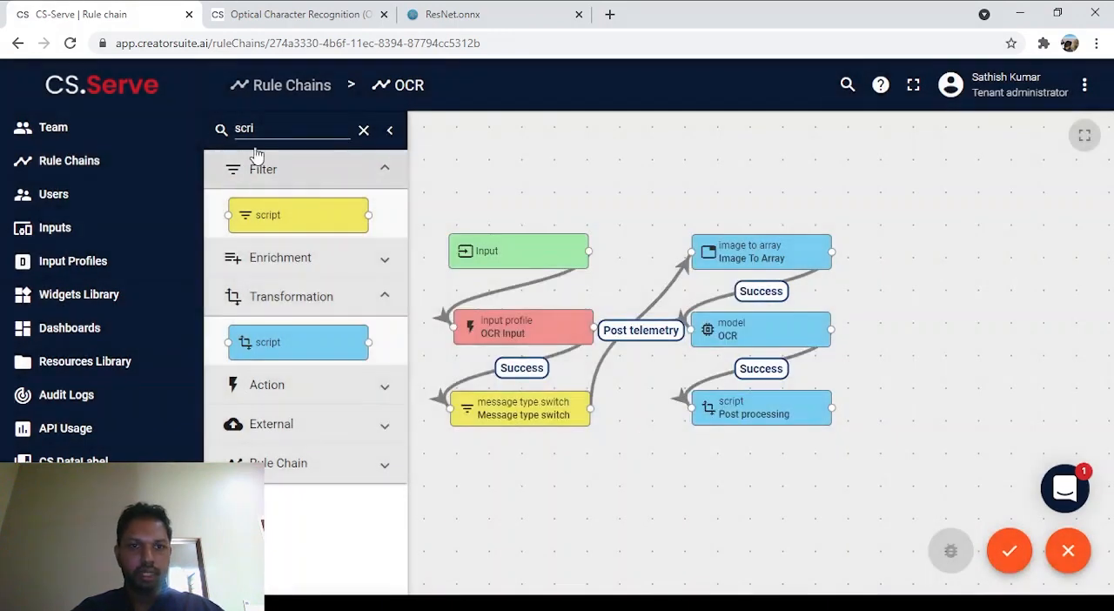
# Step: Find the save timeseries node, place it beside the OCR model node and add it with the name "Save"
pyautogui.write('s')
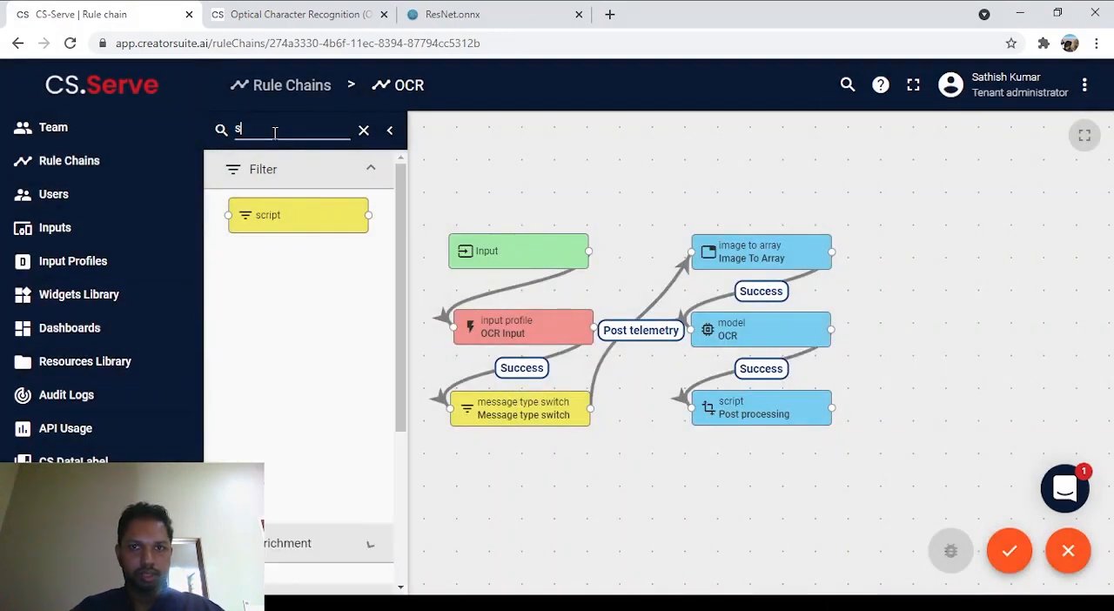
pyautogui.press('BackSpace')
pyautogui.write('sav')
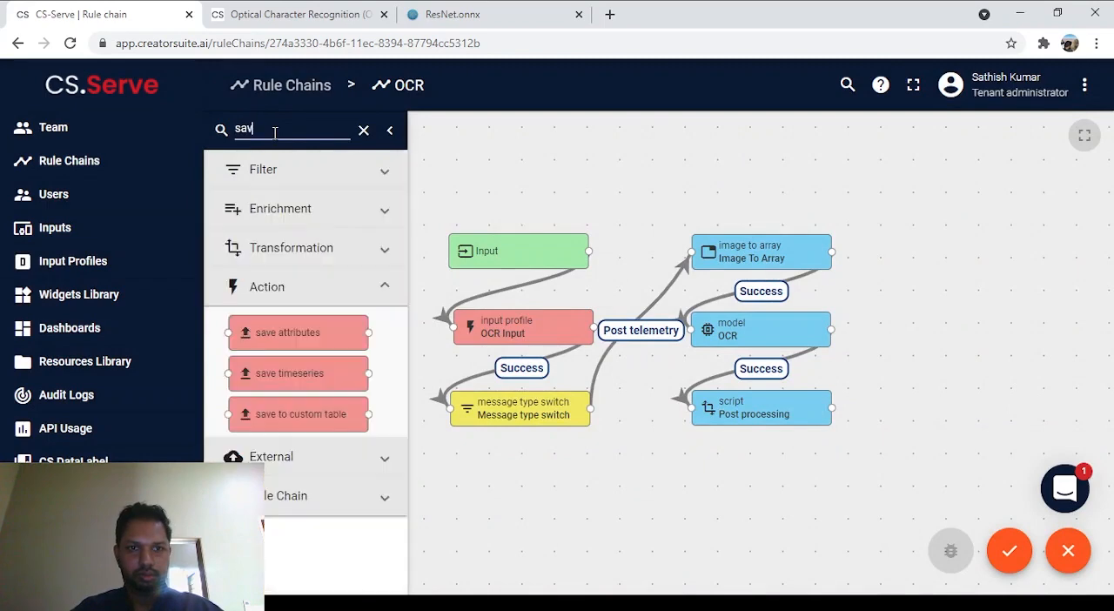
pyautogui.moveTo(304, 389); pyautogui.dragTo(982, 341)
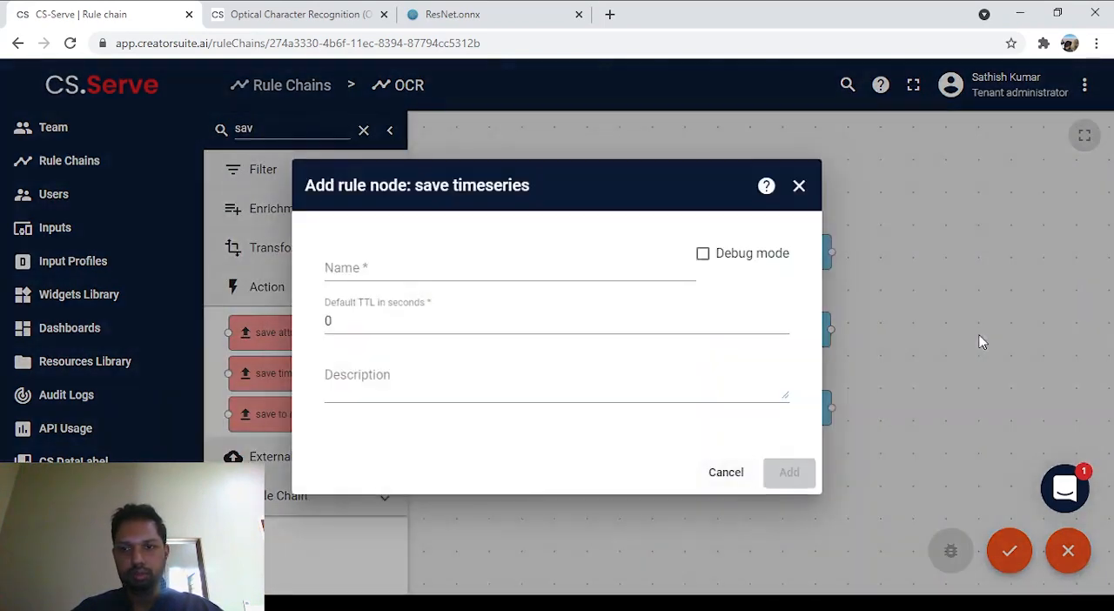
pyautogui.click(400, 265)
pyautogui.write('Save')
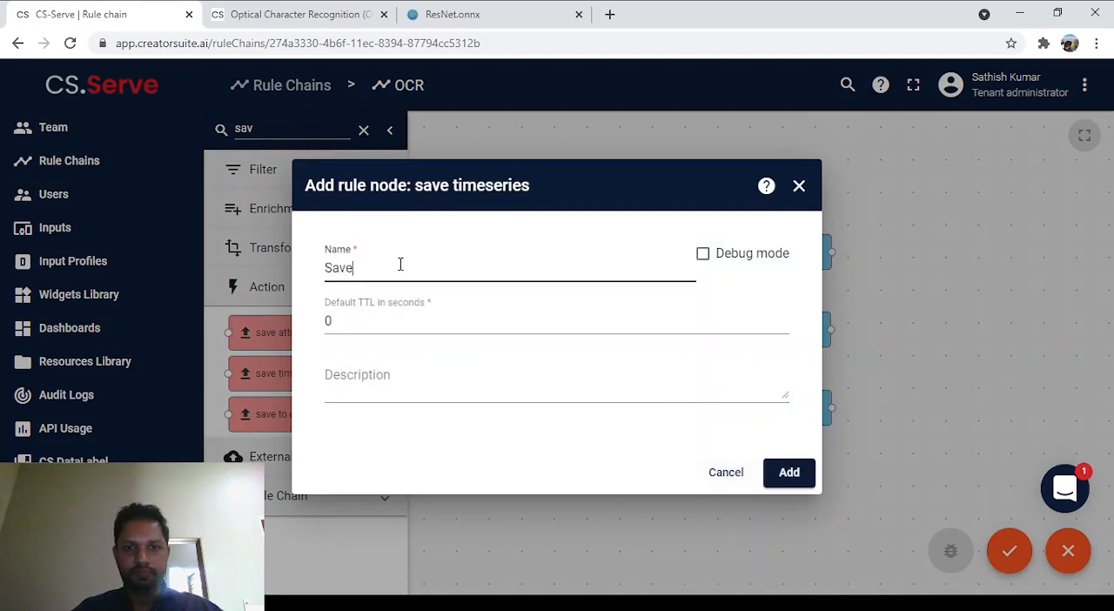
pyautogui.click(789, 472)
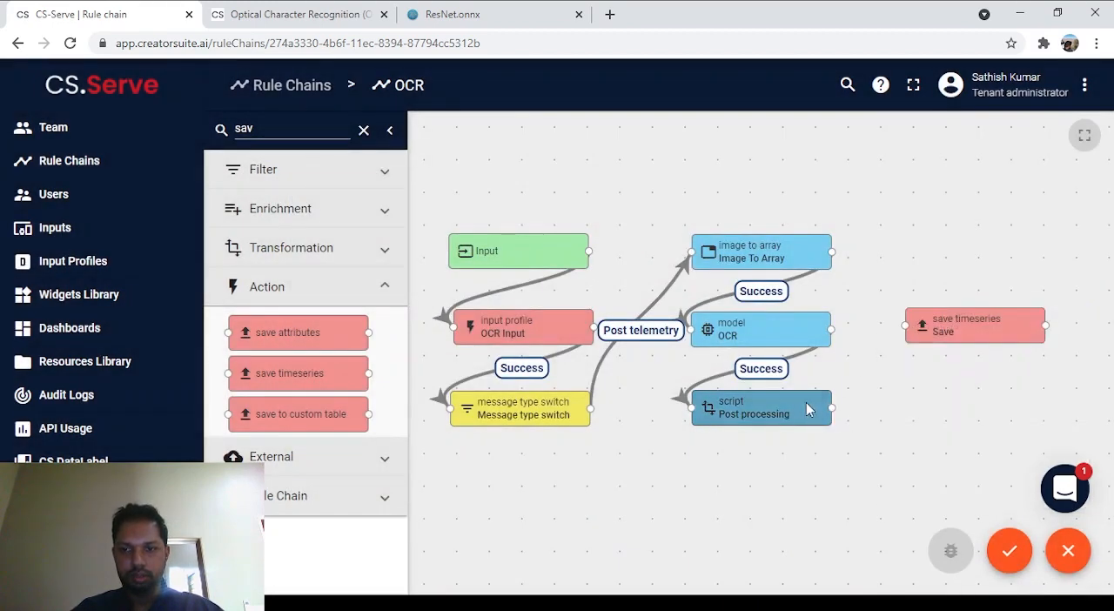
# Step: Connect the Post processing node to the Save node with a "Success" link and apply the rule chain changes
pyautogui.moveTo(832, 407); pyautogui.dragTo(908, 327)
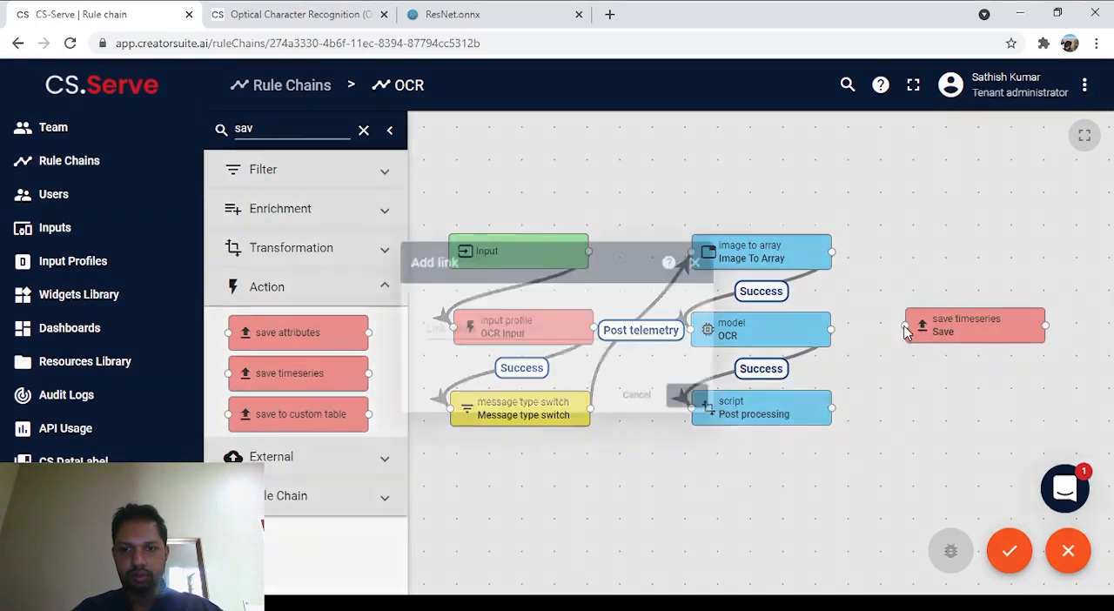
pyautogui.click(499, 352)
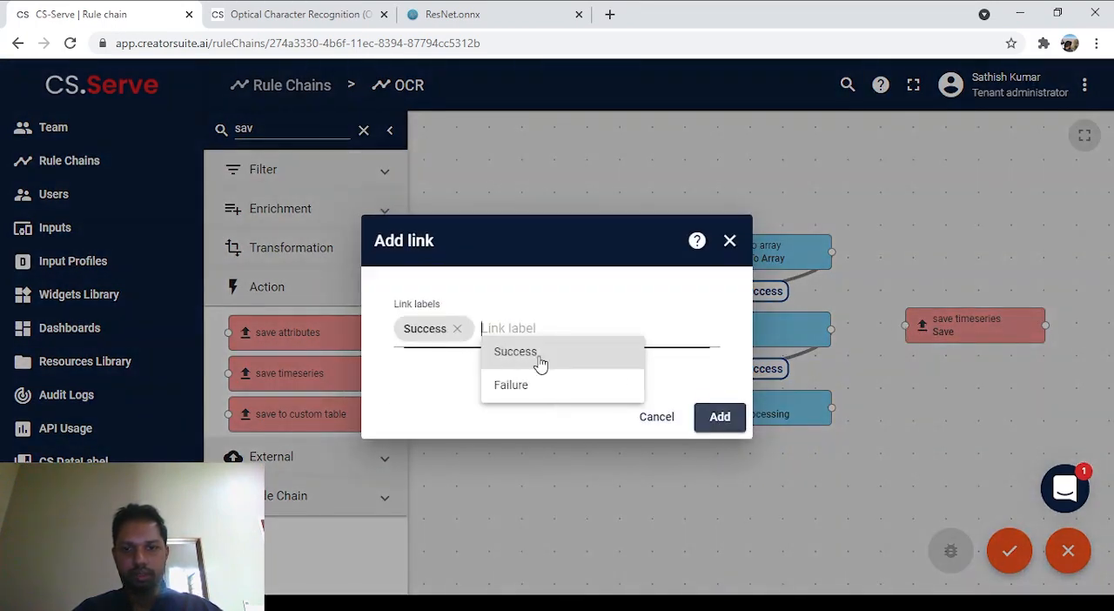
pyautogui.click(719, 419)
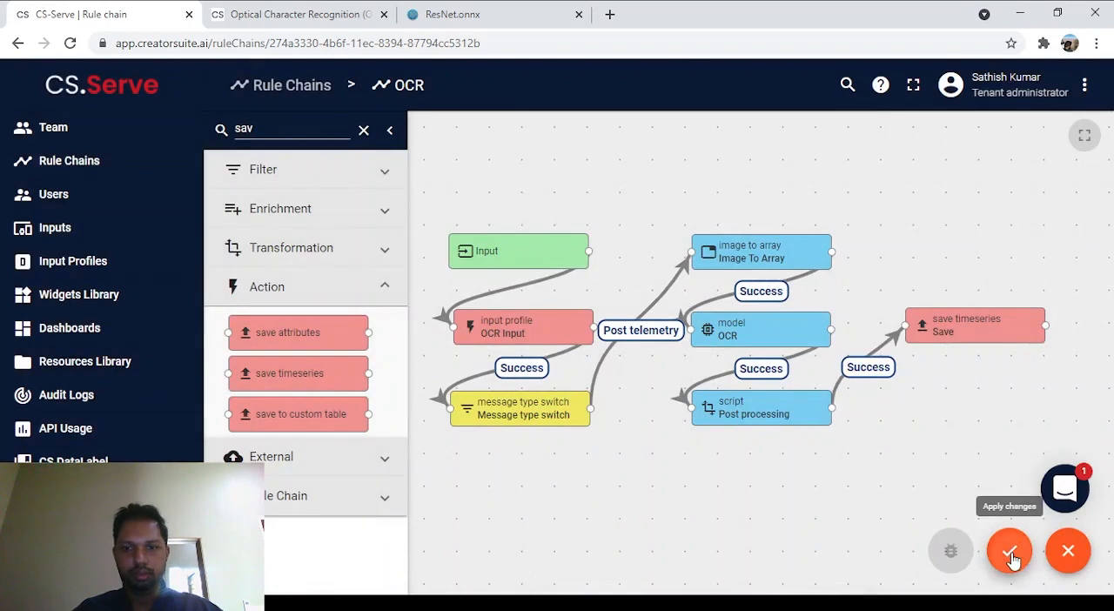
pyautogui.click(1009, 552)
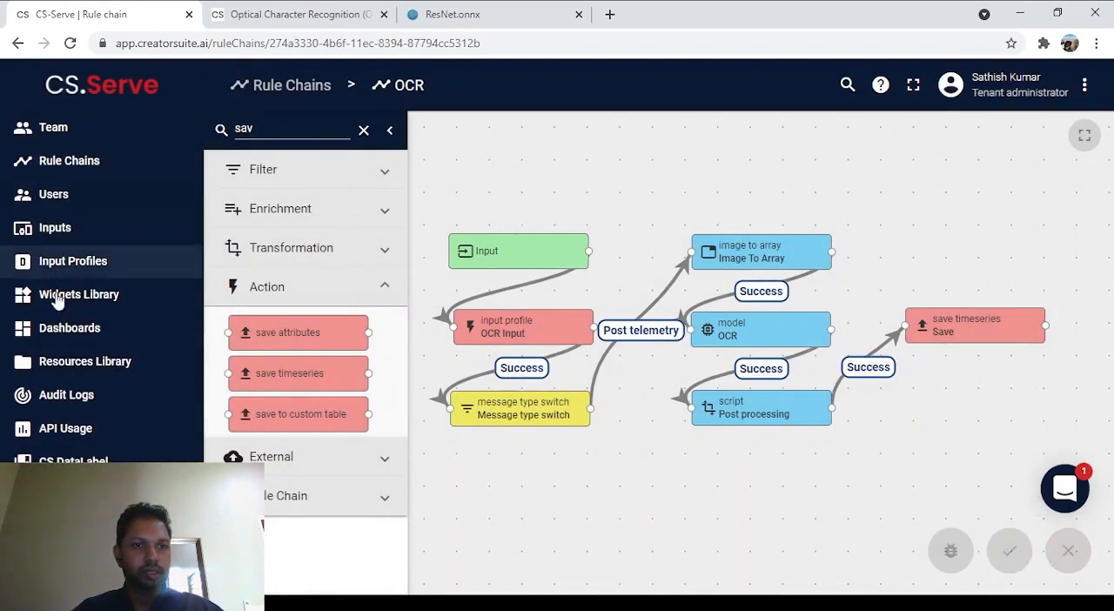
# Step: Go to the Inputs list and start a new input named "OCR Input"
pyautogui.click(87, 101)
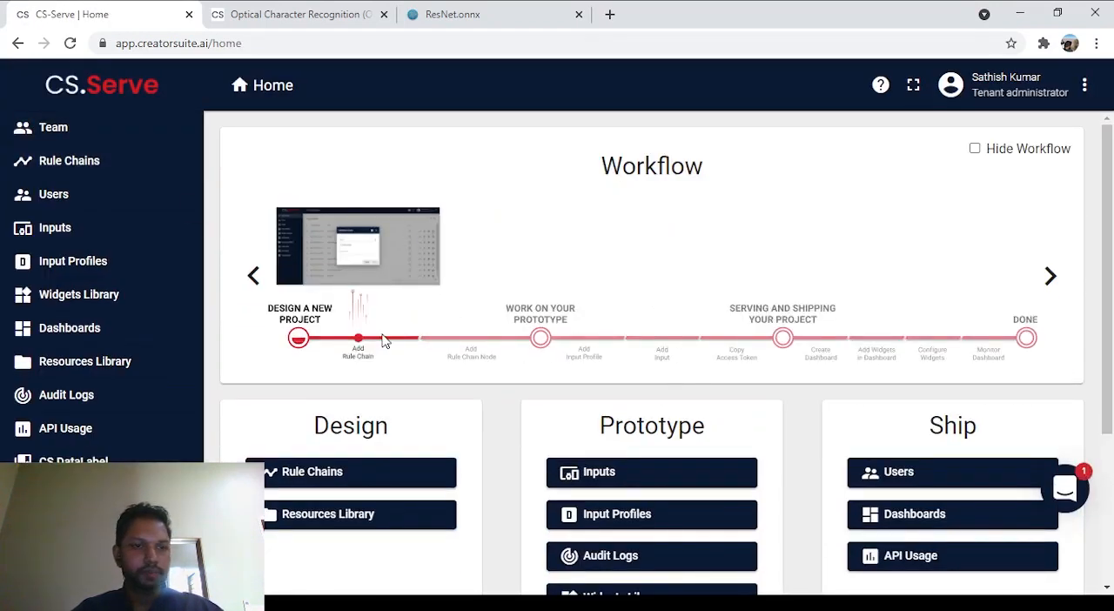
pyautogui.click(69, 228)
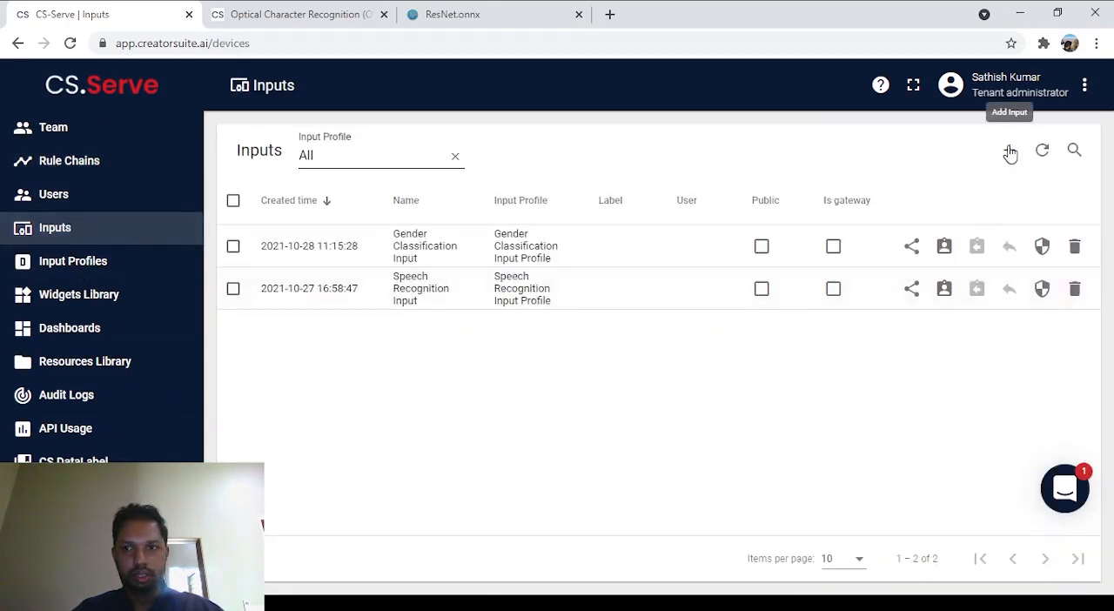
pyautogui.click(1009, 151)
pyautogui.click(943, 198)
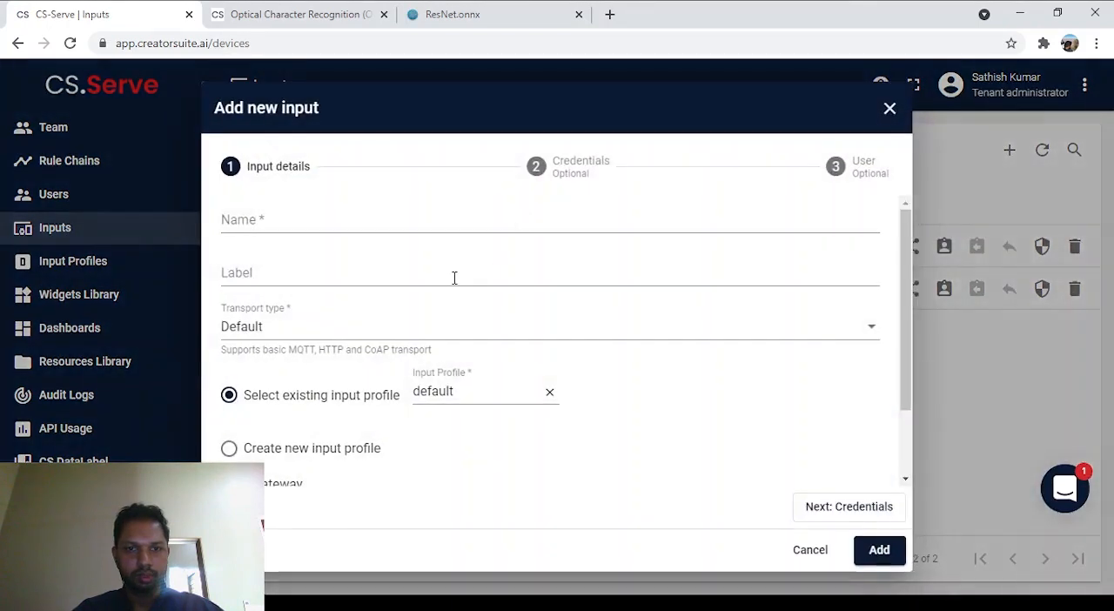
pyautogui.click(433, 213)
pyautogui.write('OC')
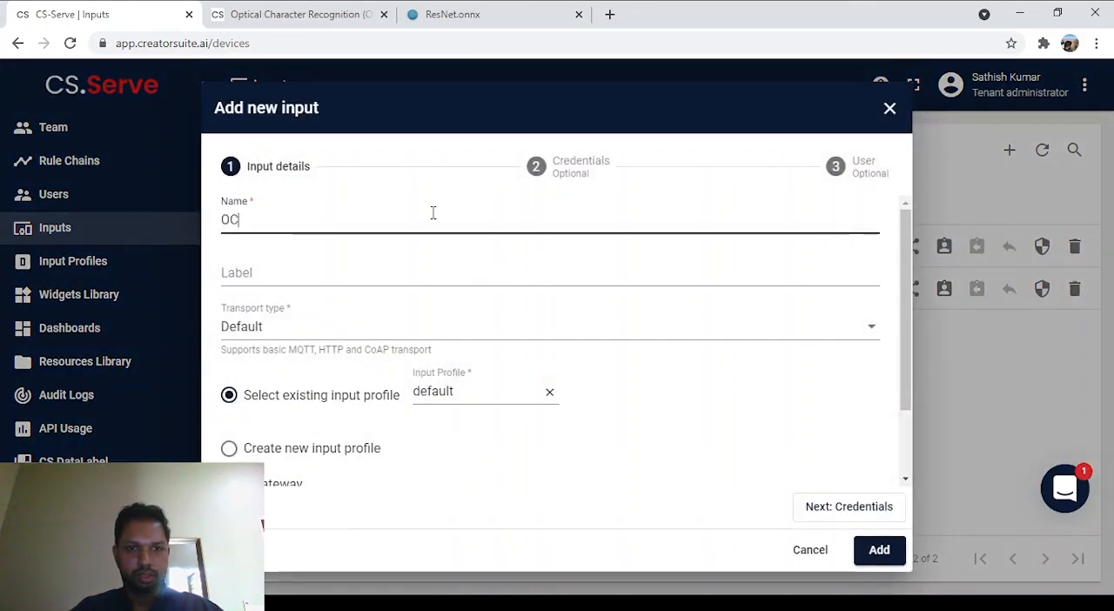
pyautogui.write('R Inp')
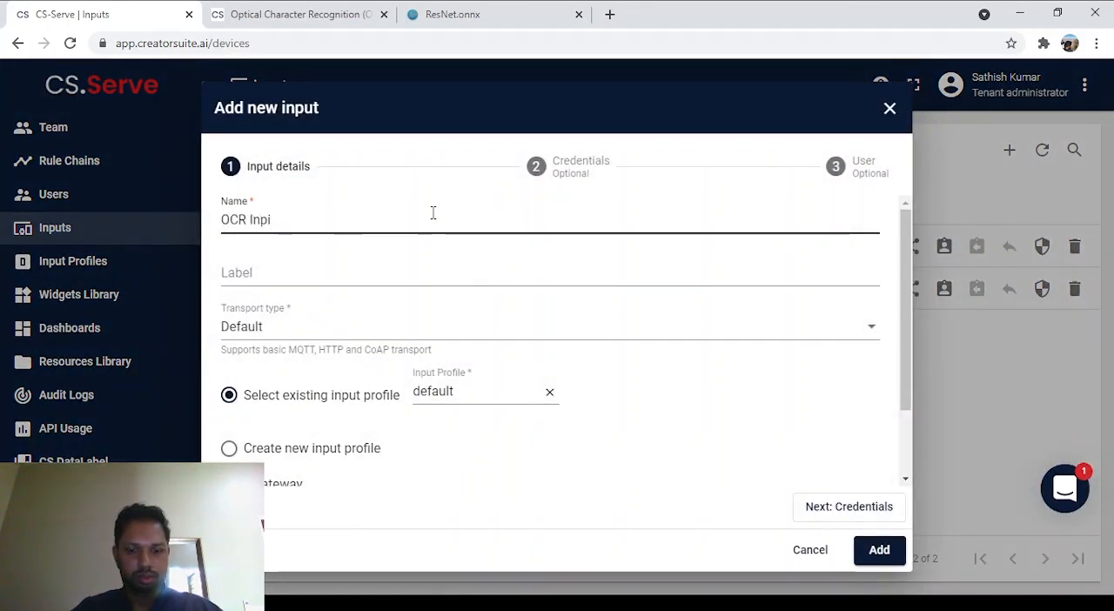
pyautogui.write('ut')
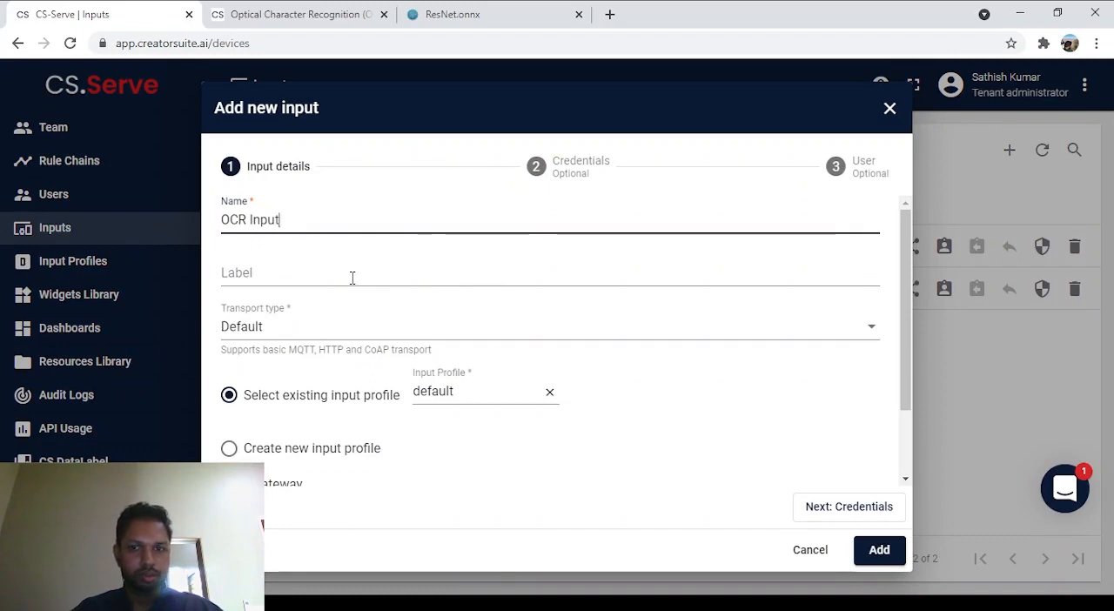
pyautogui.click(352, 277)
# Step: Create a new input profile named "OCR Input Profile" with the OCR rule chain for this input, and add the input
pyautogui.scroll(-2, 538, 288)
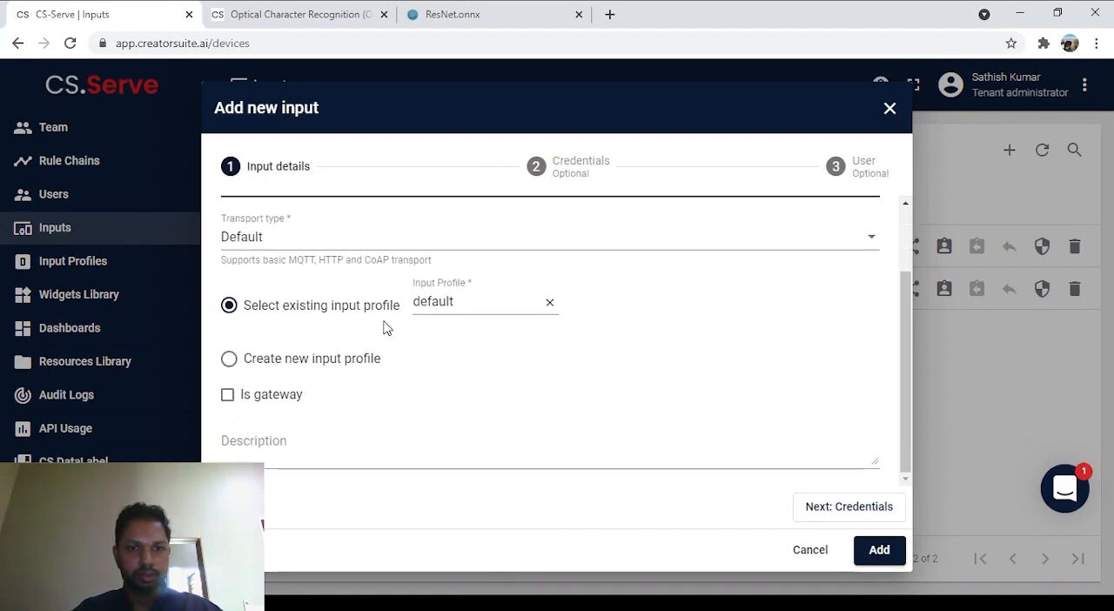
pyautogui.click(315, 366)
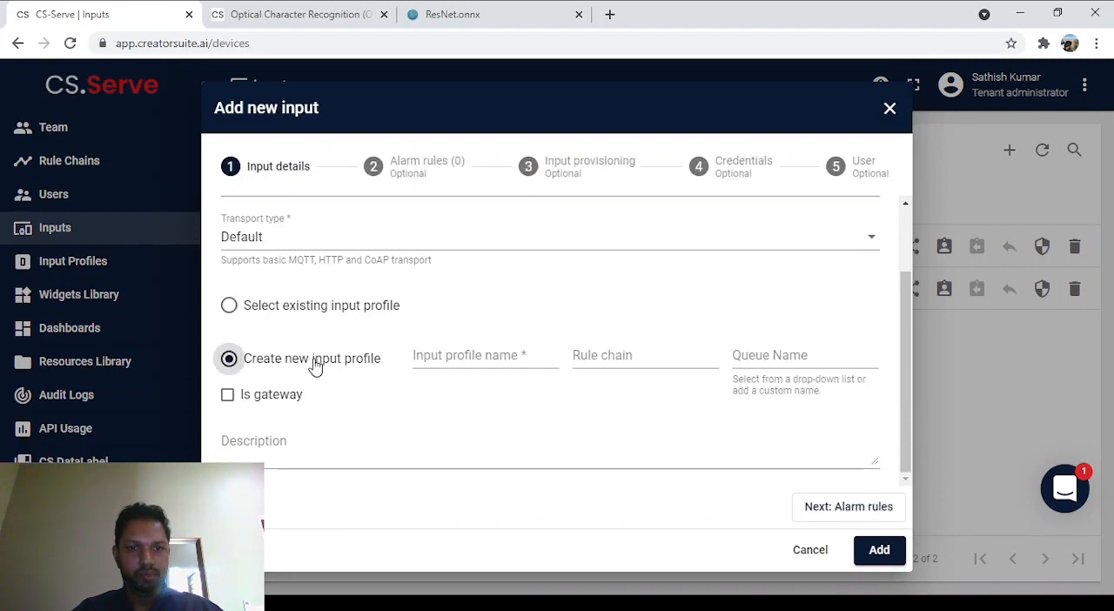
pyautogui.click(478, 354)
pyautogui.write('OCR Input')
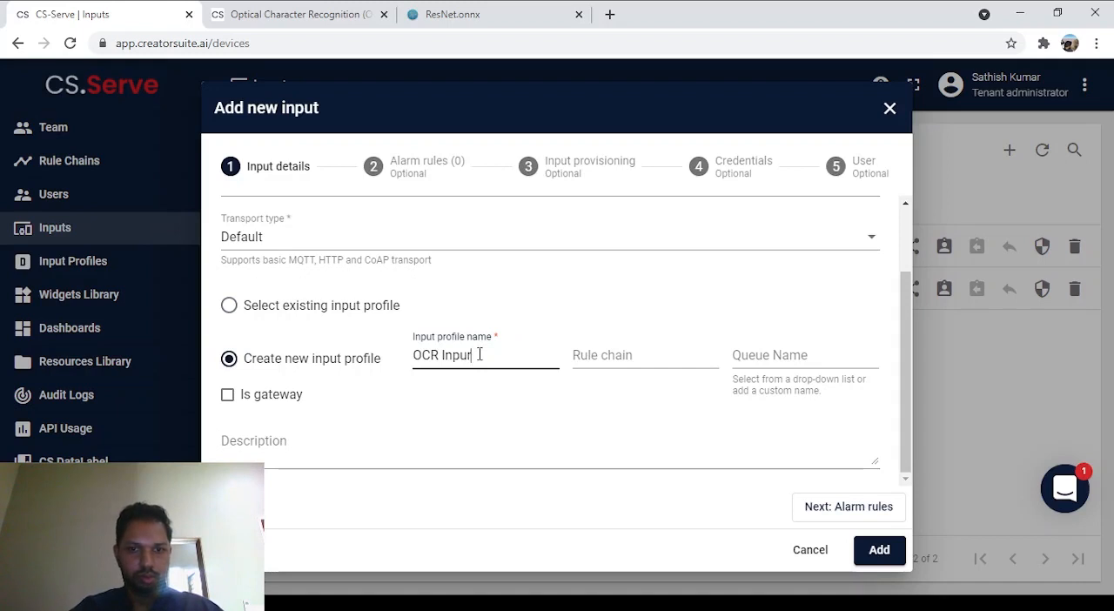
pyautogui.write(' Profile')
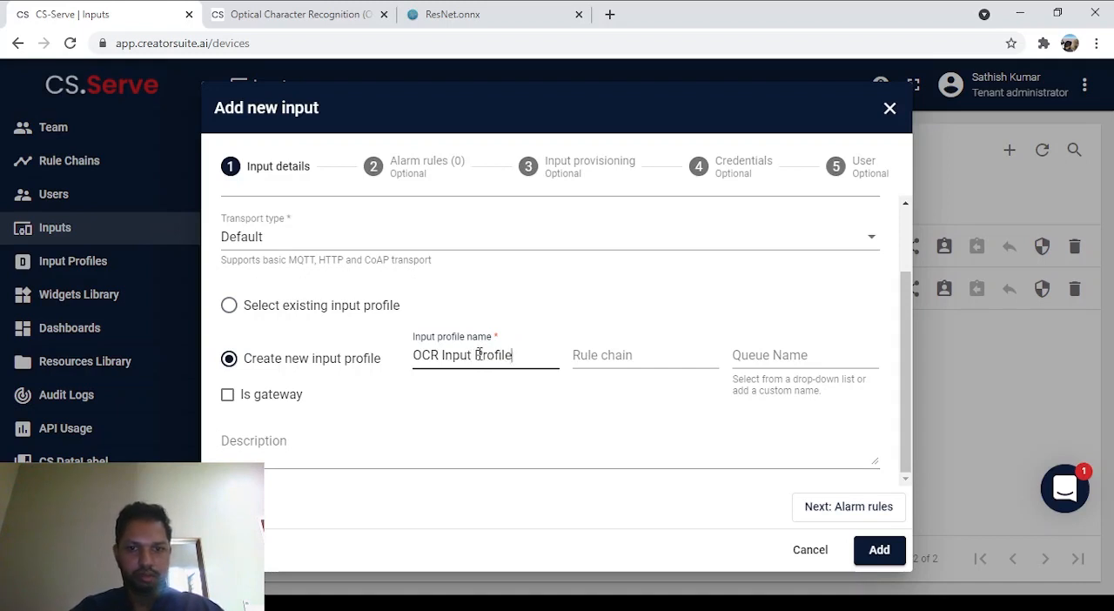
pyautogui.click(621, 358)
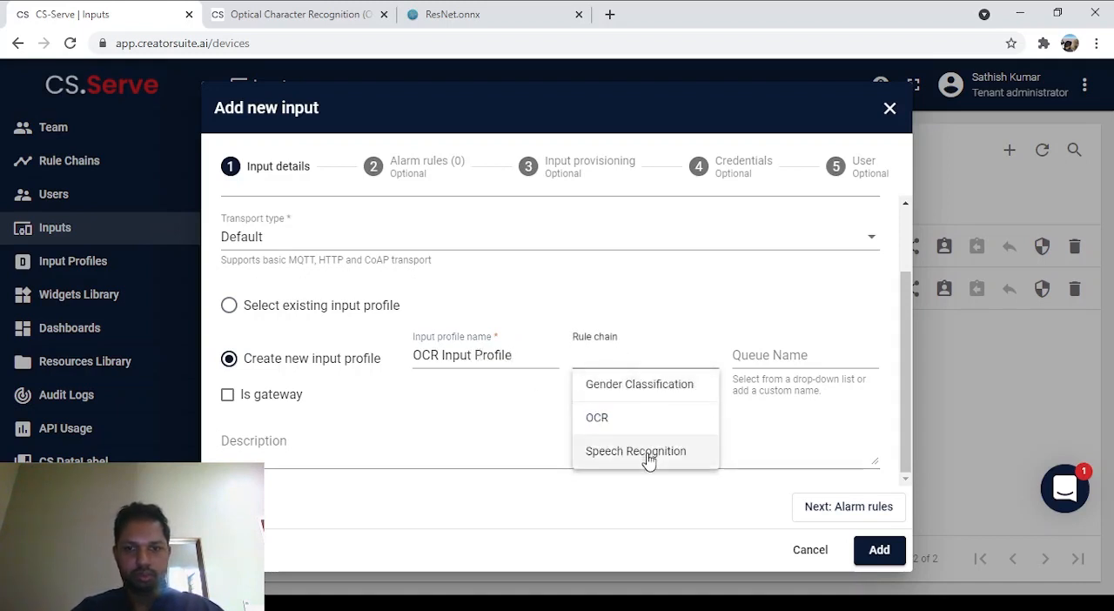
pyautogui.click(613, 420)
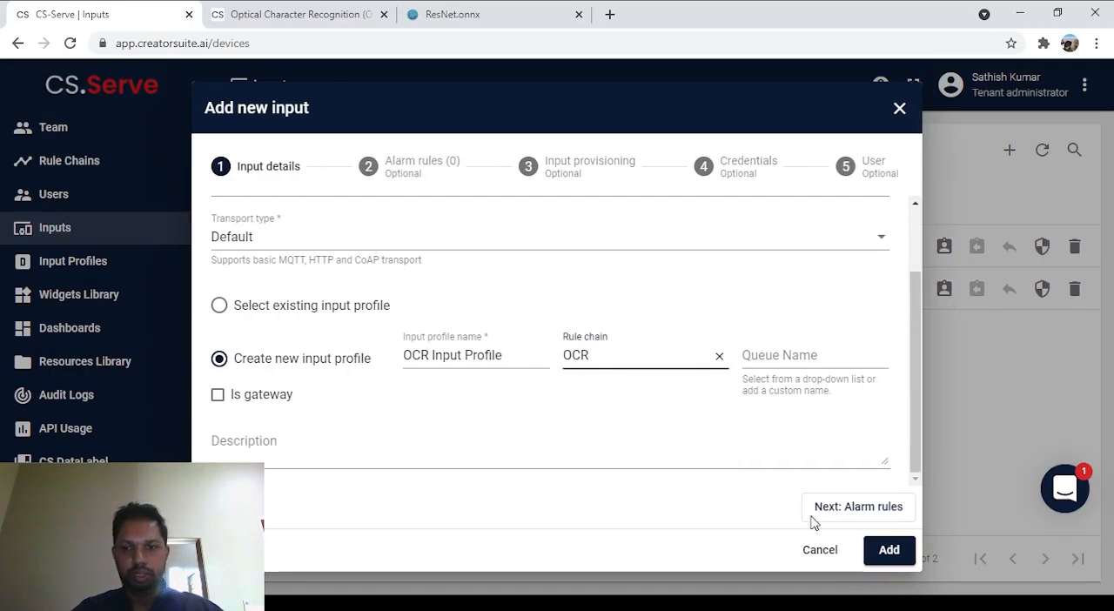
pyautogui.click(879, 551)
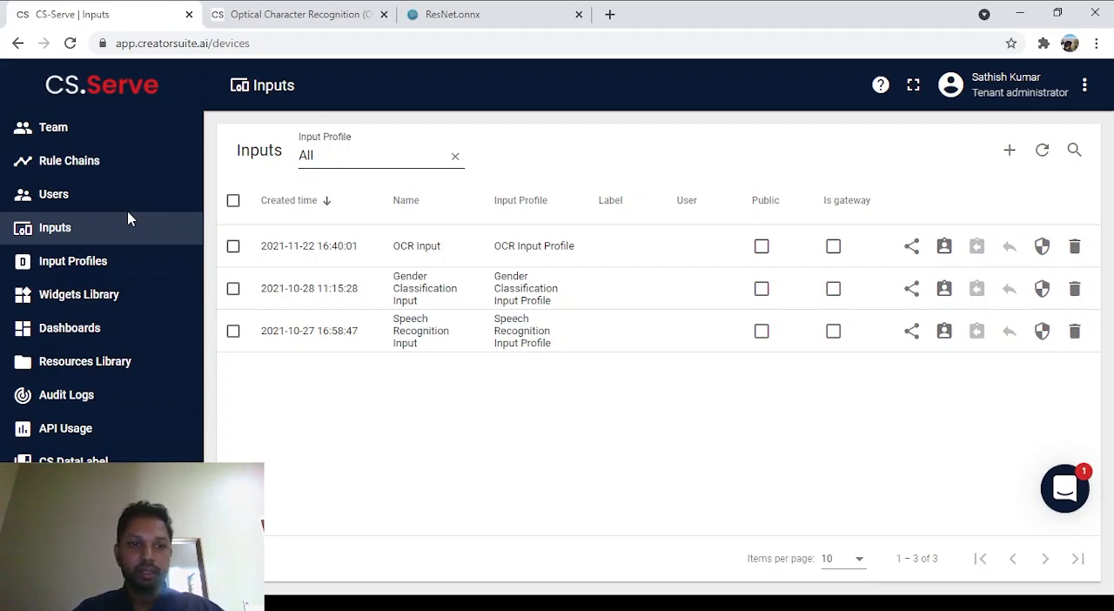
# Step: Create a new dashboard titled "OCR Dashboard"
pyautogui.click(117, 335)
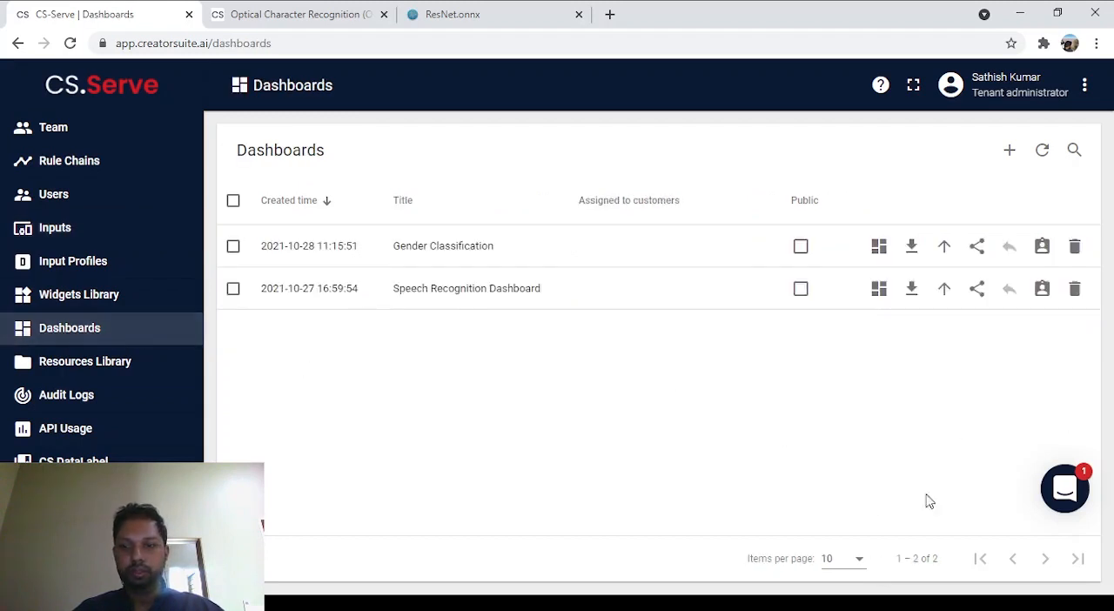
pyautogui.click(1009, 149)
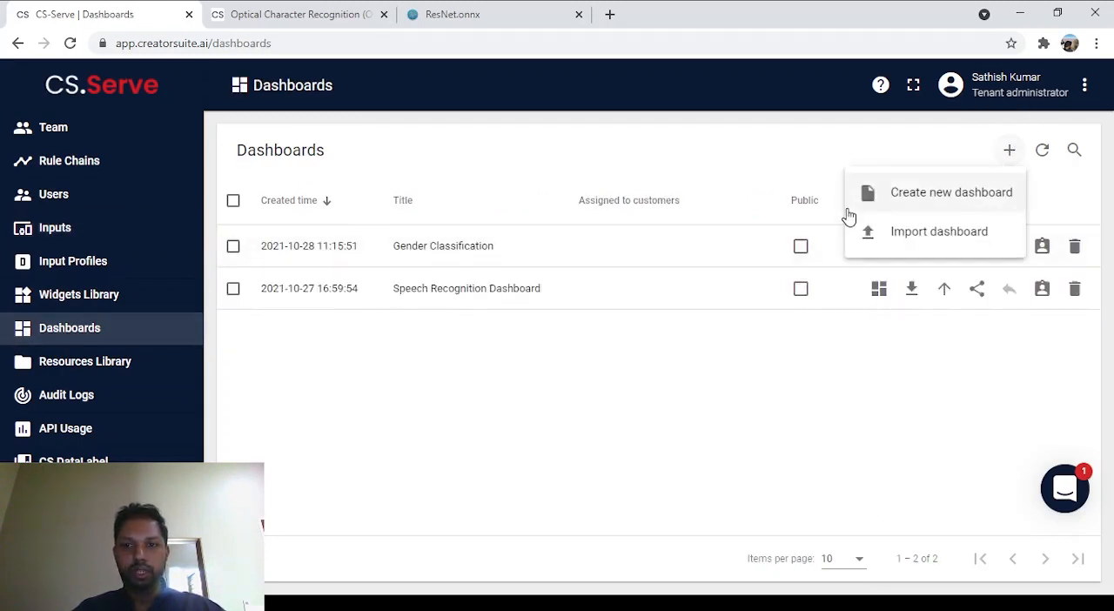
pyautogui.click(916, 190)
pyautogui.click(613, 224)
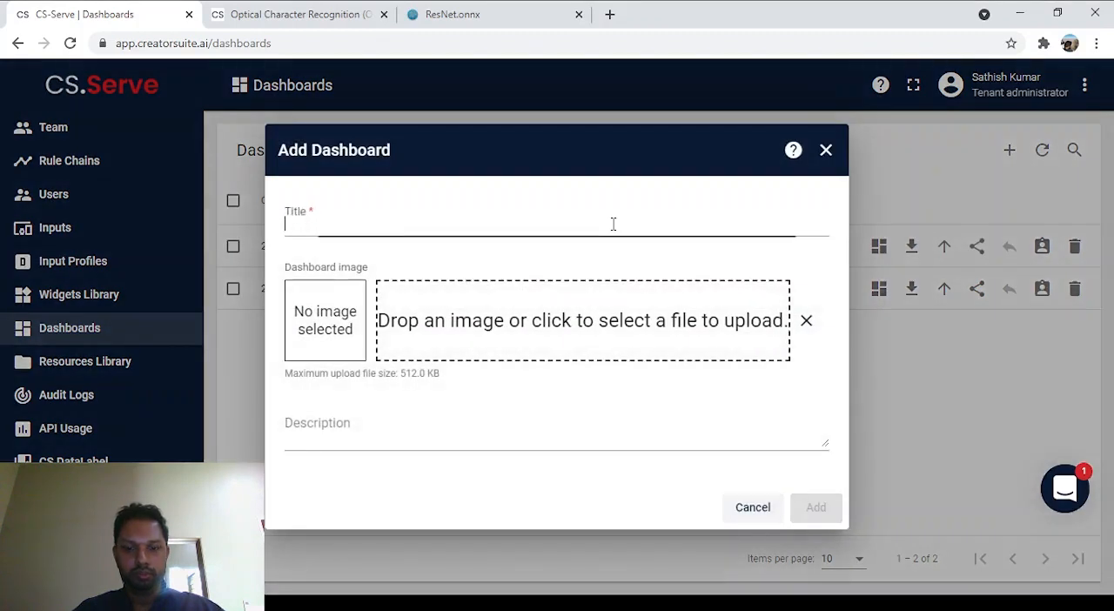
pyautogui.write('OCR Dashboard')
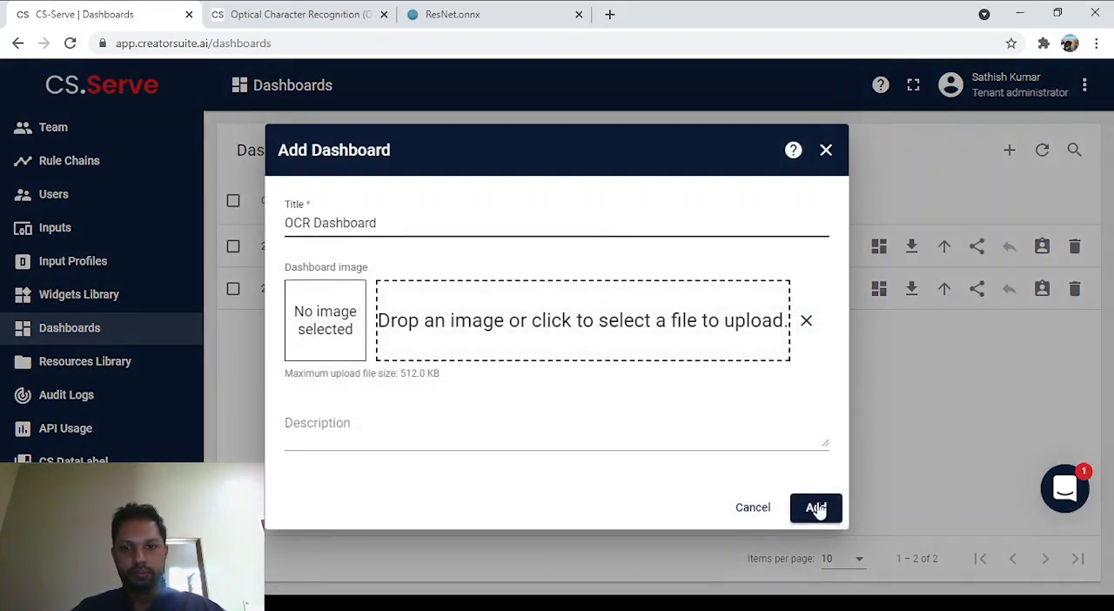
pyautogui.click(816, 507)
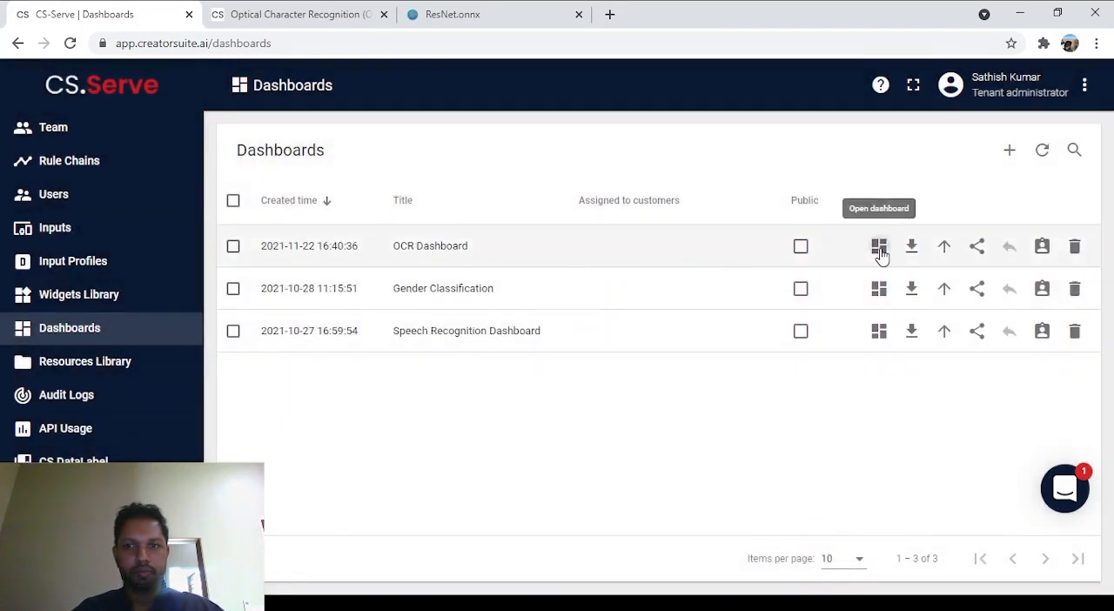
# Step: Open the OCR Dashboard for editing and start creating a new widget
pyautogui.click(879, 248)
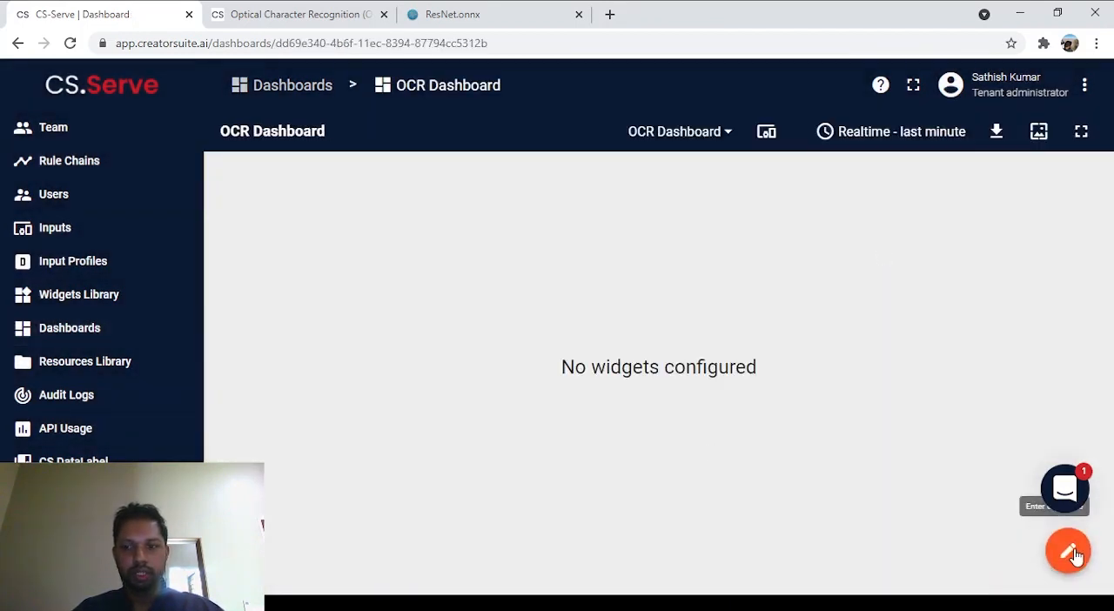
pyautogui.click(1072, 553)
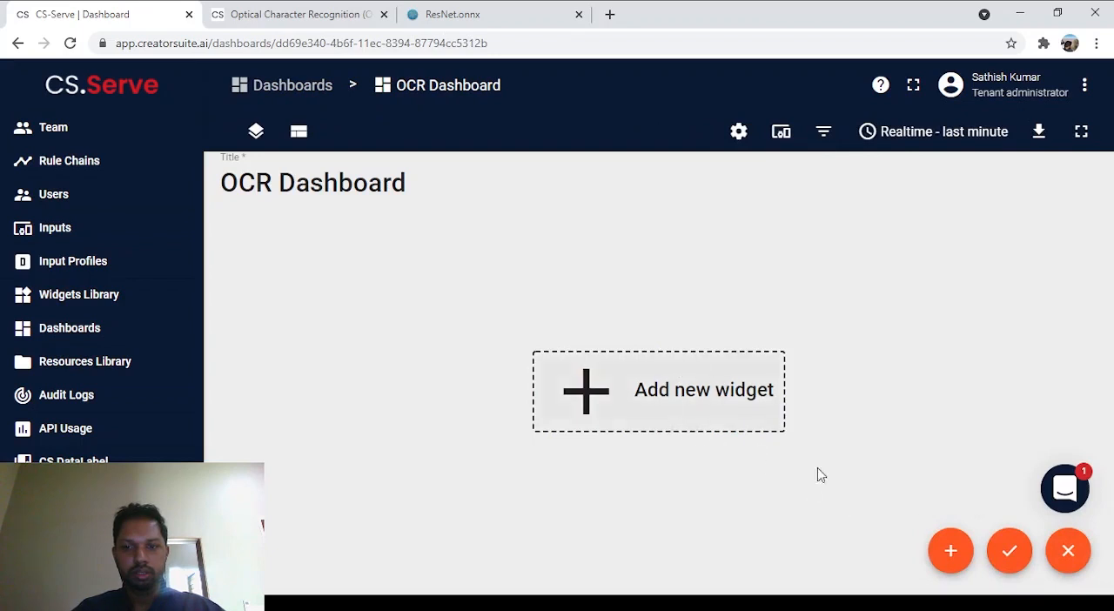
pyautogui.click(948, 551)
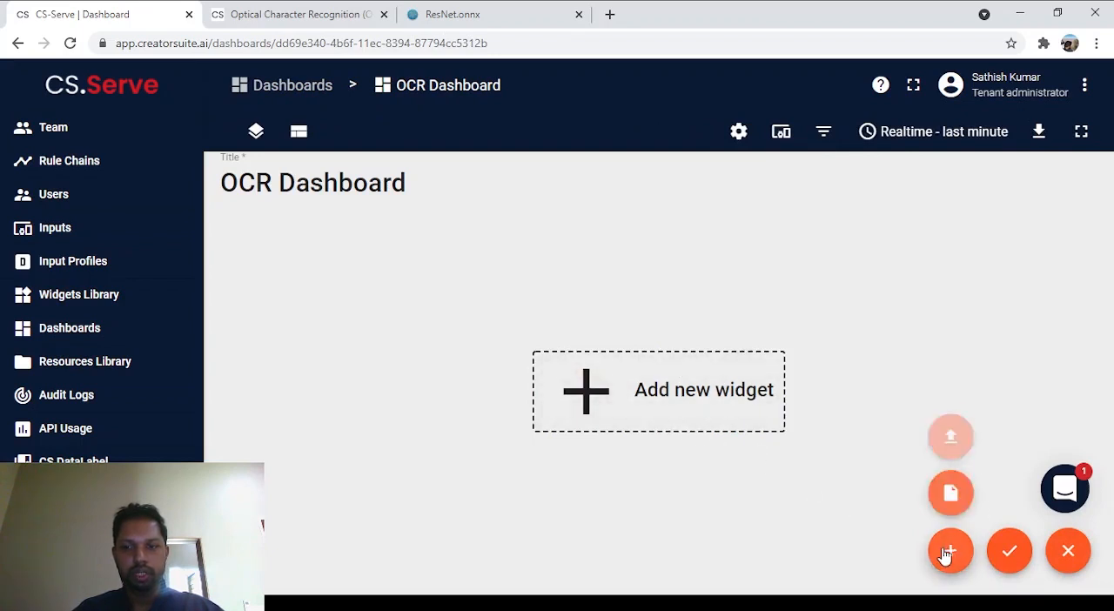
pyautogui.click(950, 490)
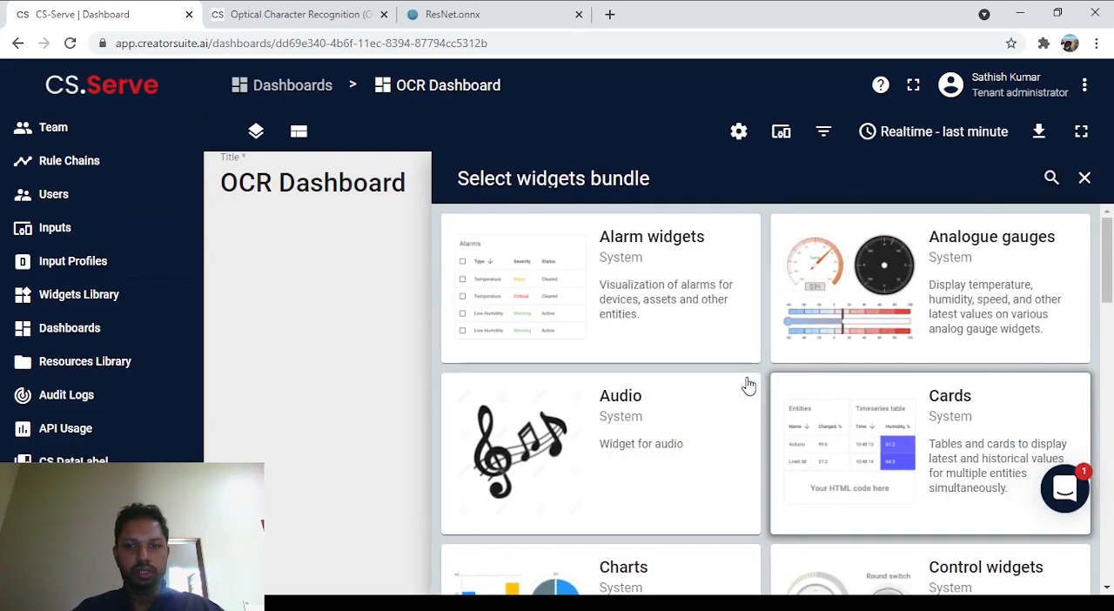
# Step: Choose the Upload Image widget from the Image widgets 2.0 bundle
pyautogui.scroll(-1, 749, 386)
pyautogui.scroll(-2, 746, 369)
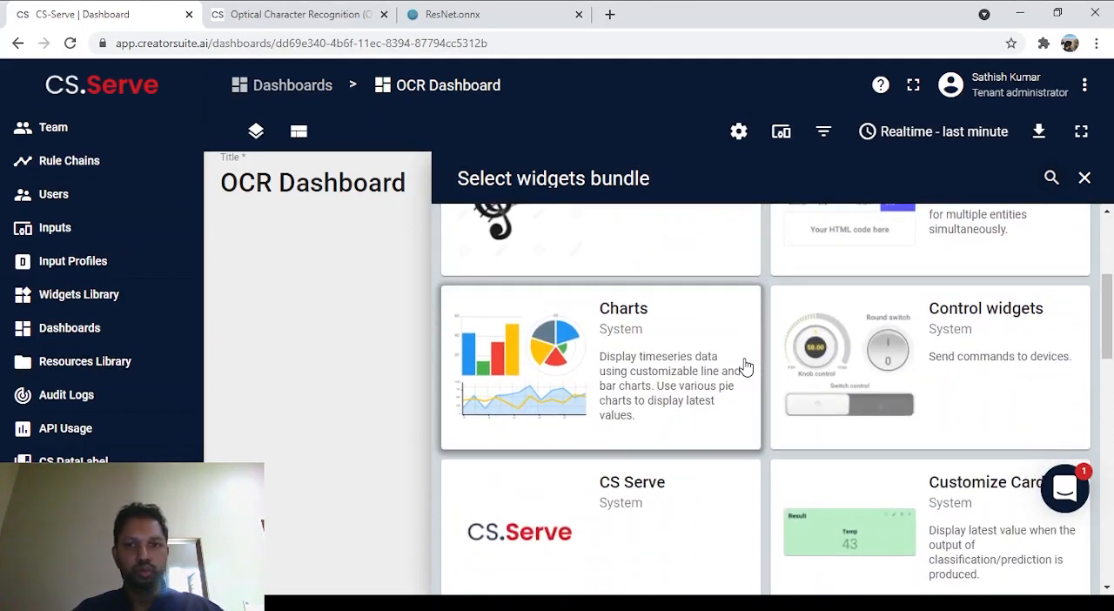
pyautogui.scroll(-1, 746, 366)
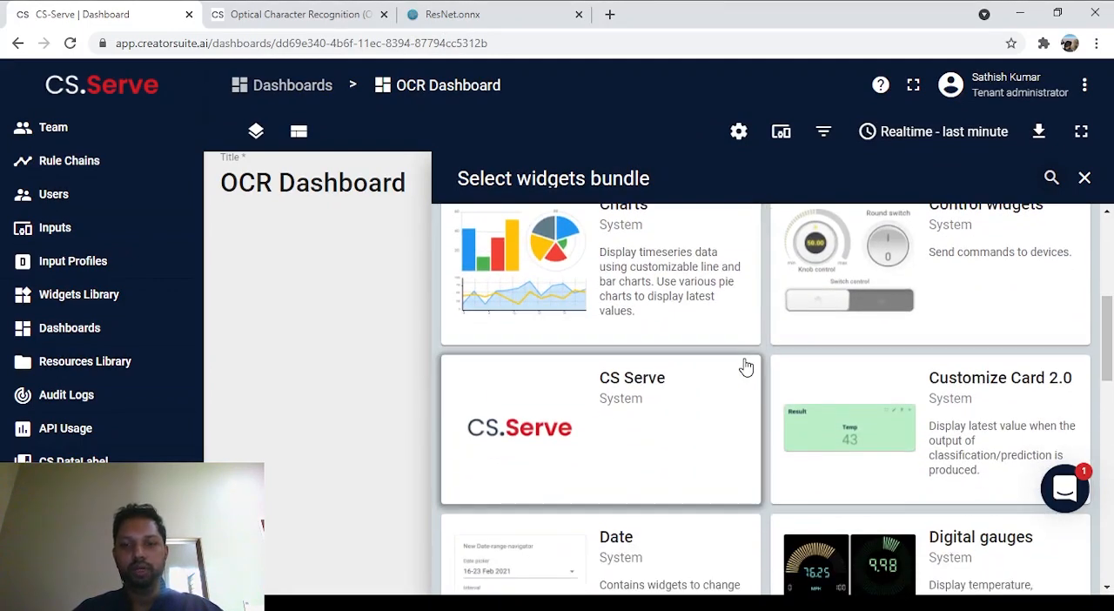
pyautogui.scroll(-1, 745, 366)
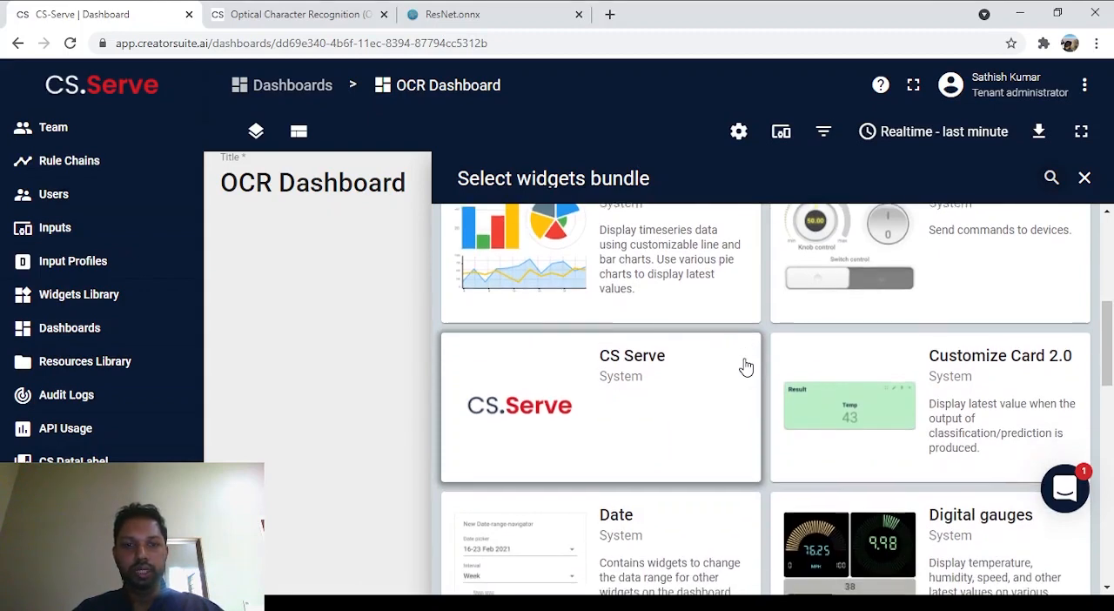
pyautogui.scroll(-1, 746, 367)
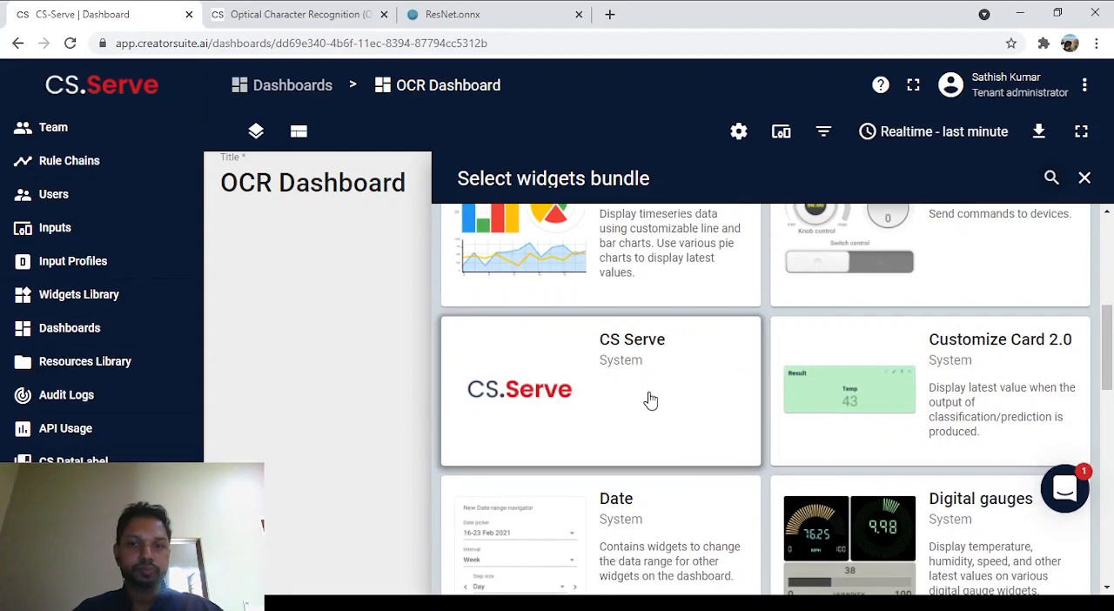
pyautogui.scroll(-5, 664, 409)
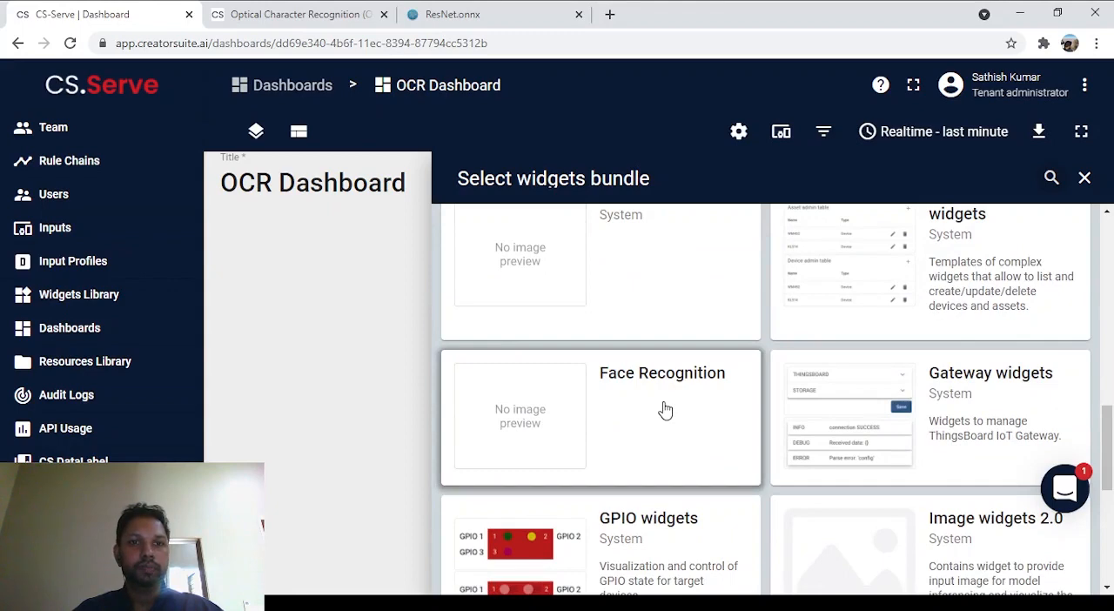
pyautogui.scroll(-2, 665, 410)
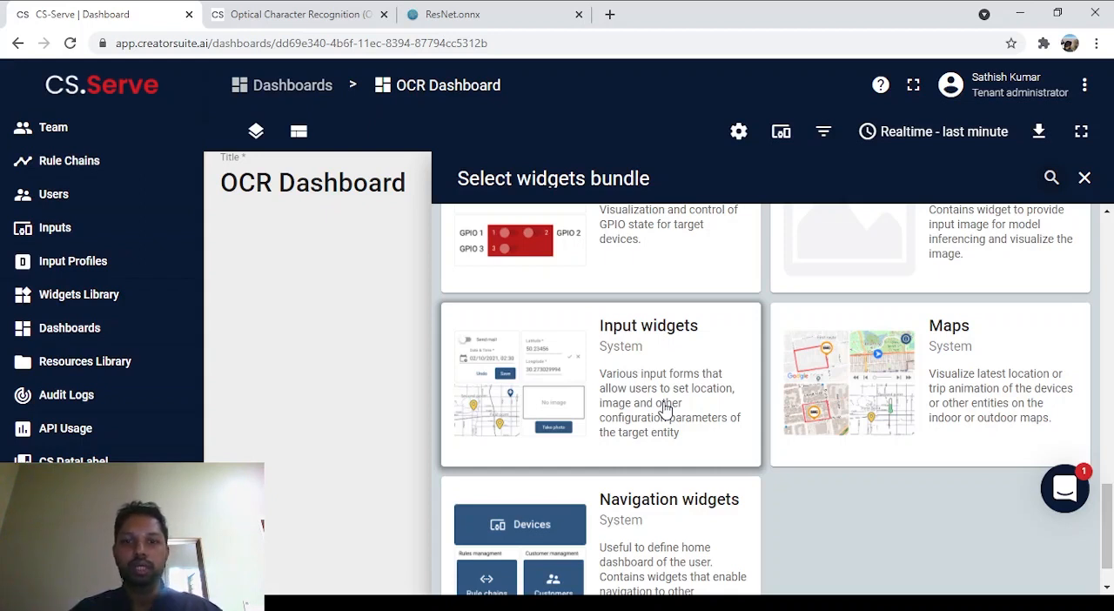
pyautogui.scroll(-1, 663, 408)
pyautogui.scroll(3, 664, 410)
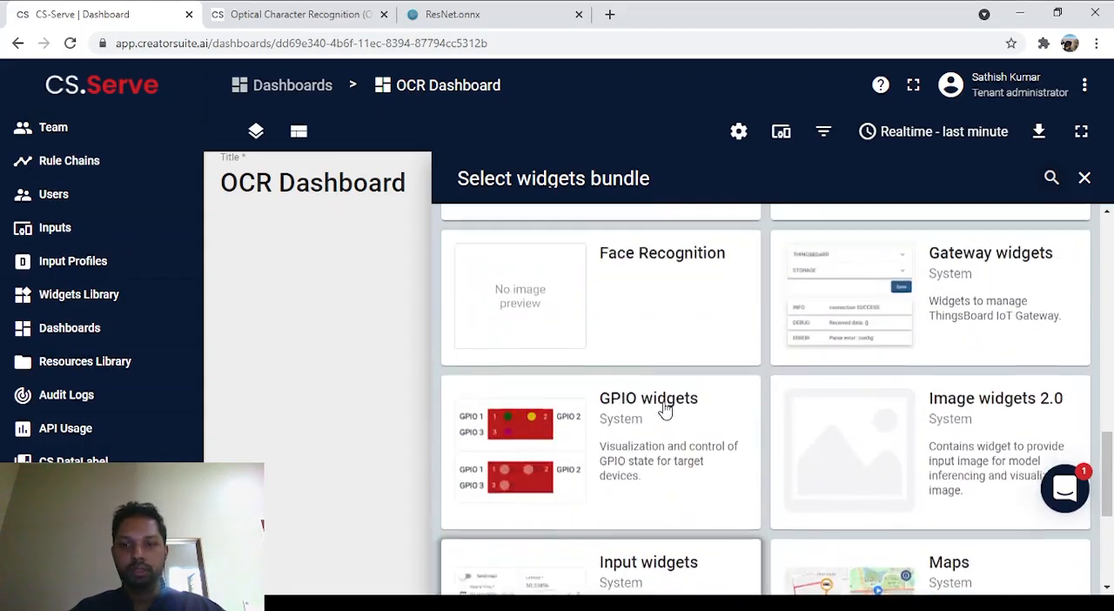
pyautogui.click(812, 485)
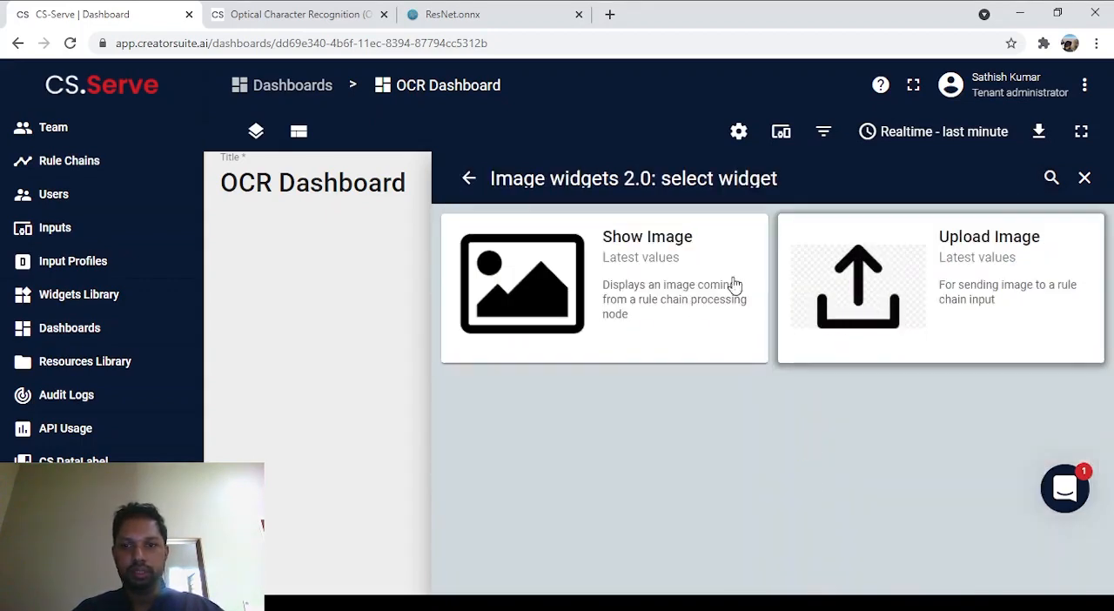
pyautogui.click(902, 285)
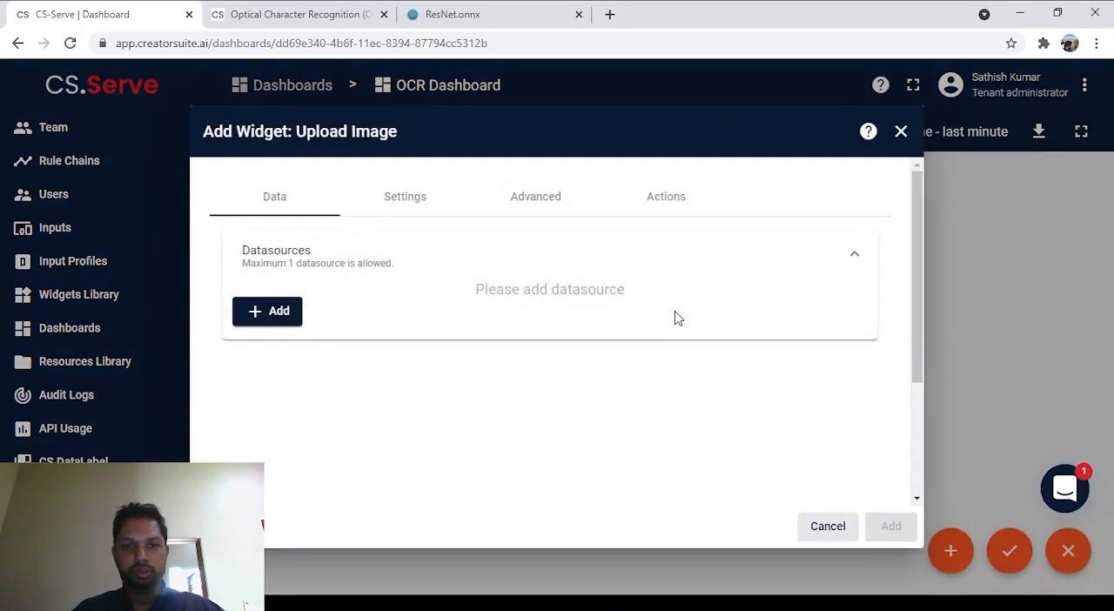
# Step: Add a datasource to the Upload Image widget with a new single-entity alias "OCR" of type Input pointing to OCR Input
pyautogui.click(272, 312)
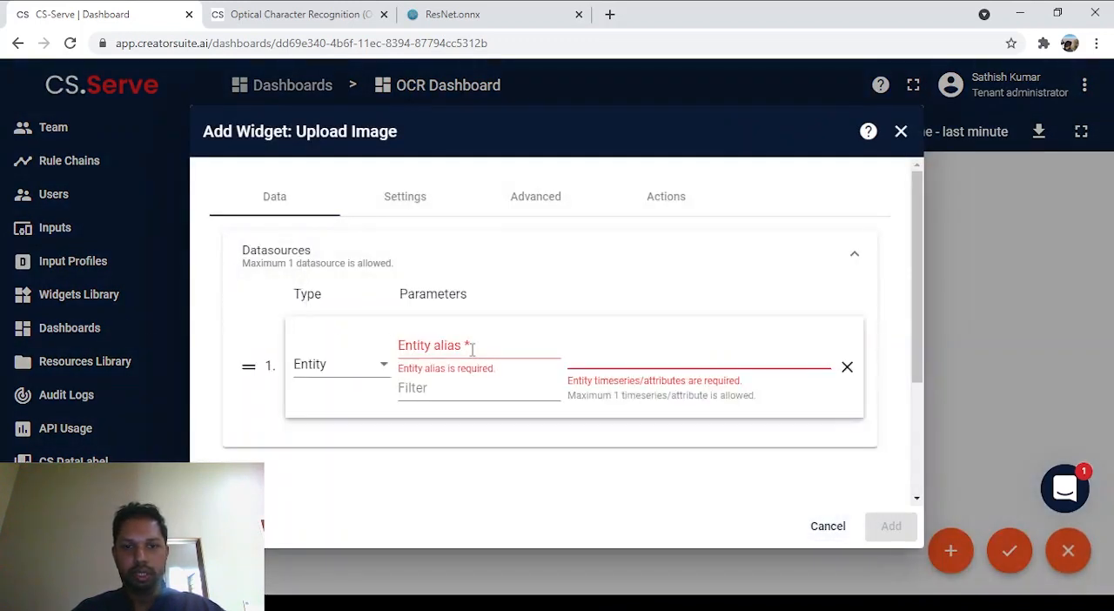
pyautogui.click(466, 345)
pyautogui.write('OCR')
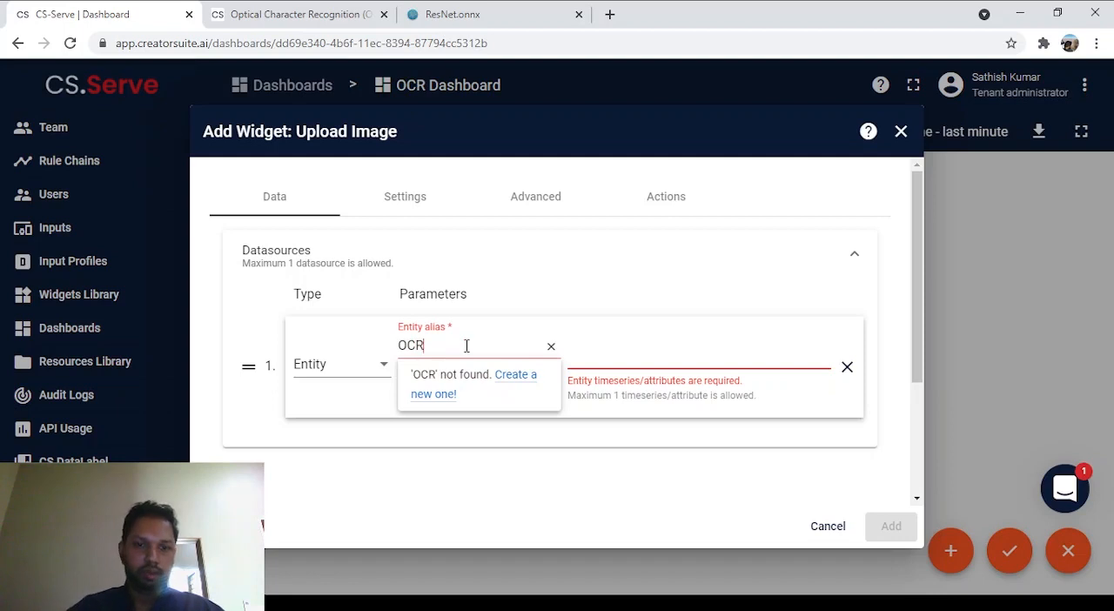
pyautogui.click(531, 383)
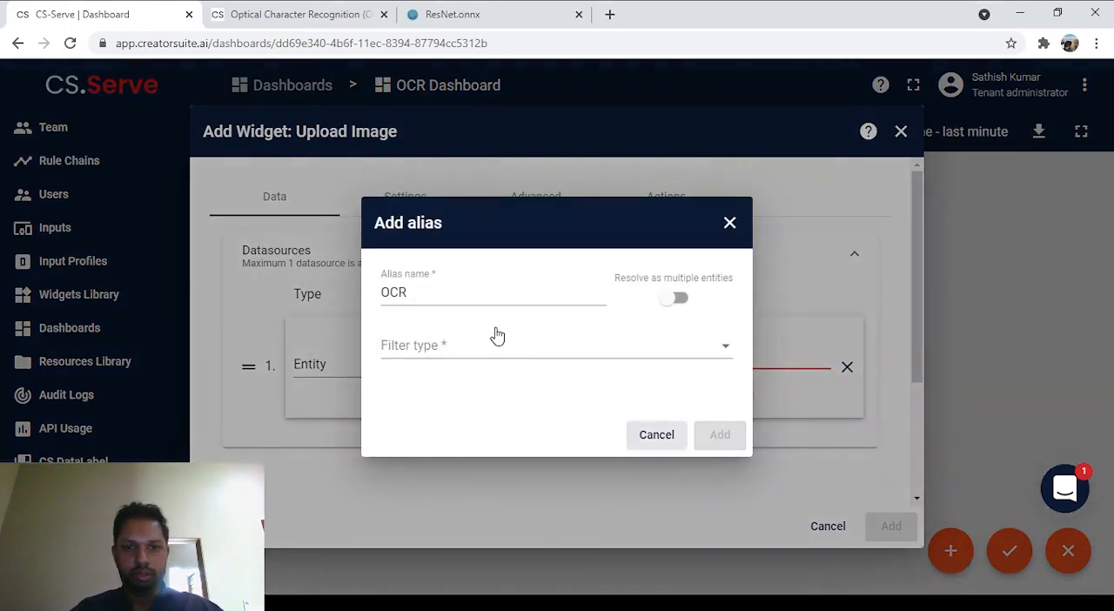
pyautogui.click(505, 349)
pyautogui.click(464, 351)
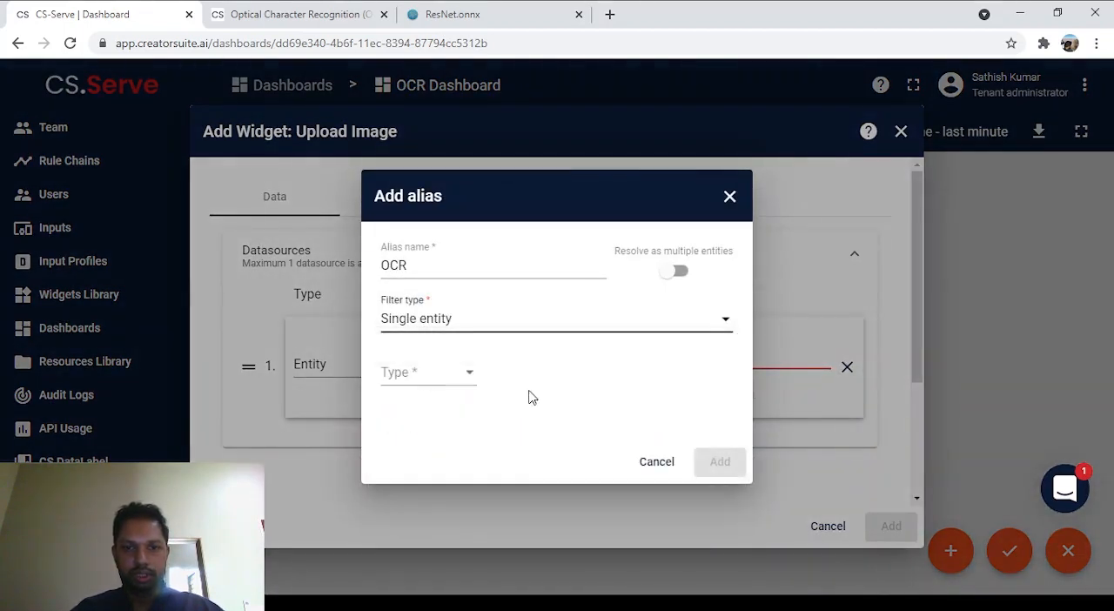
pyautogui.click(456, 381)
pyautogui.click(448, 386)
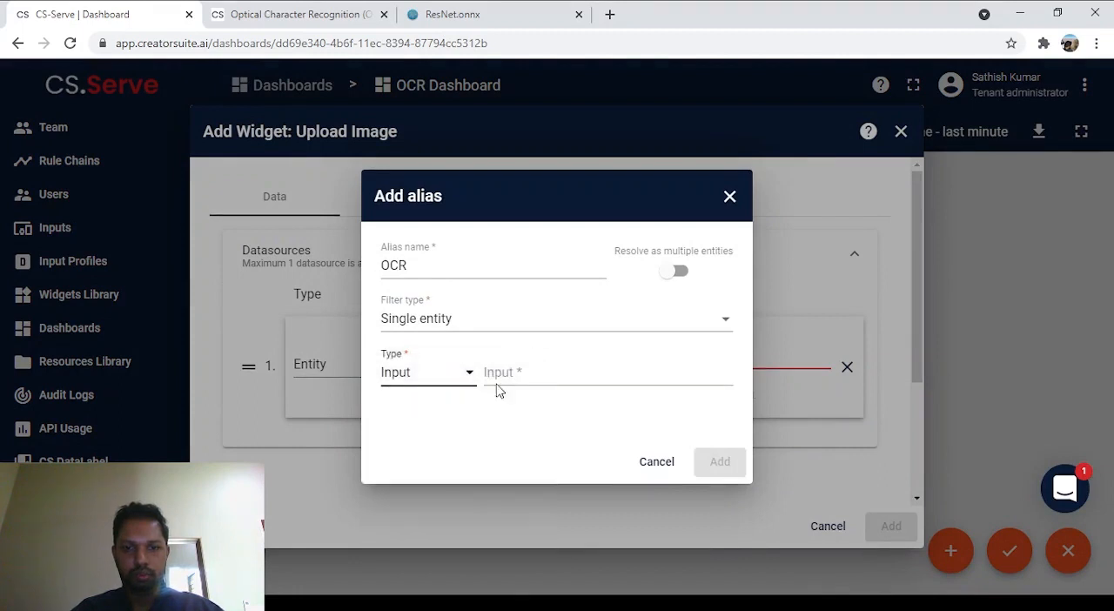
pyautogui.click(592, 370)
pyautogui.click(597, 435)
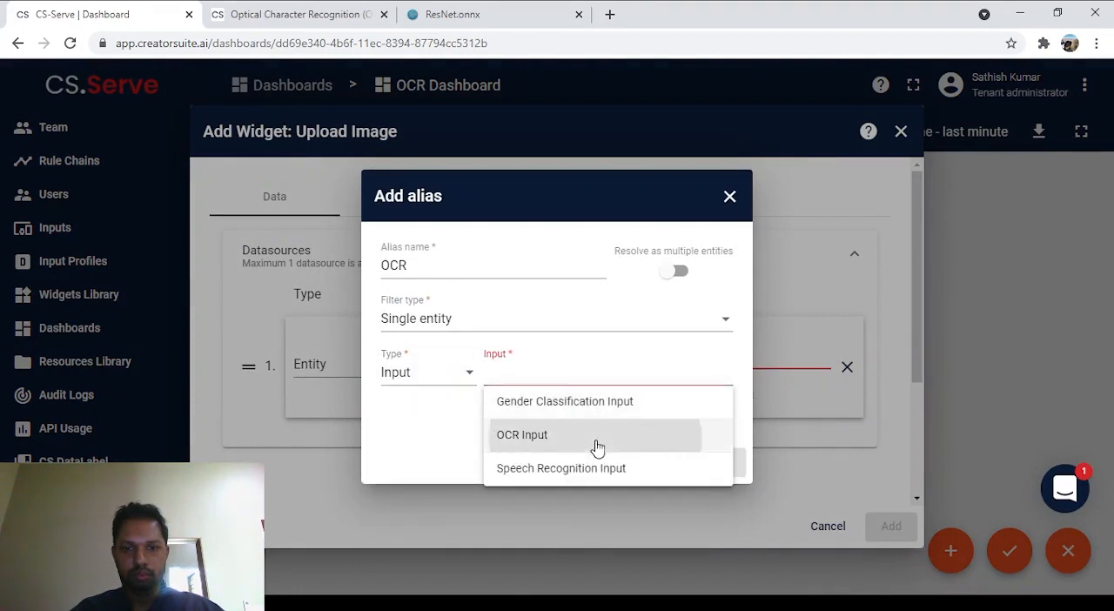
pyautogui.click(721, 463)
# Step: Add the Upload Image widget with a new timeseries key "image" and enlarge it on the dashboard to fit its whole content
pyautogui.click(692, 357)
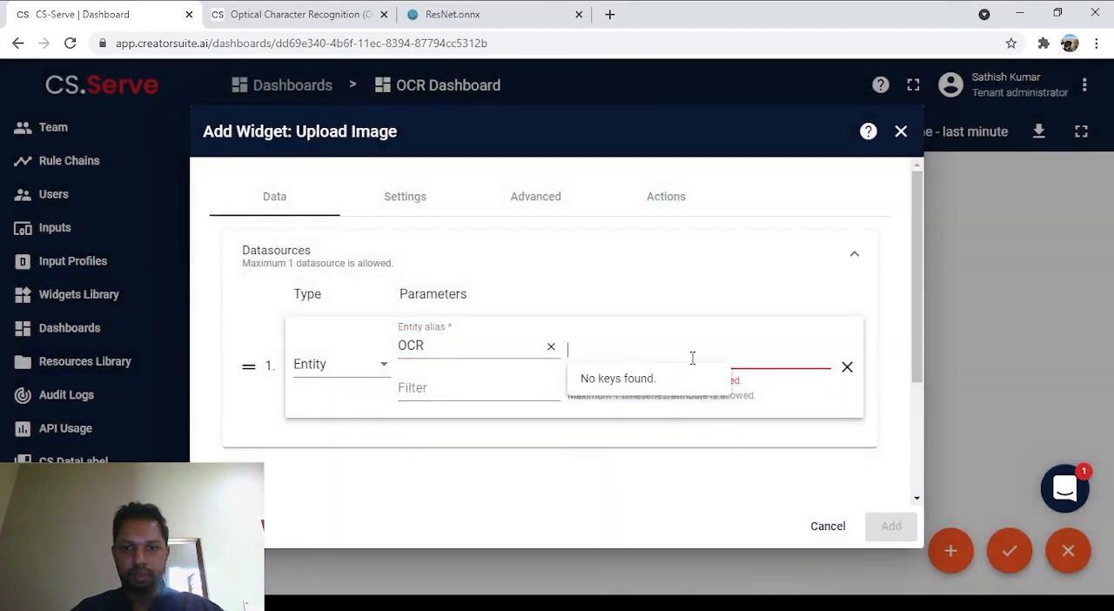
pyautogui.write('image')
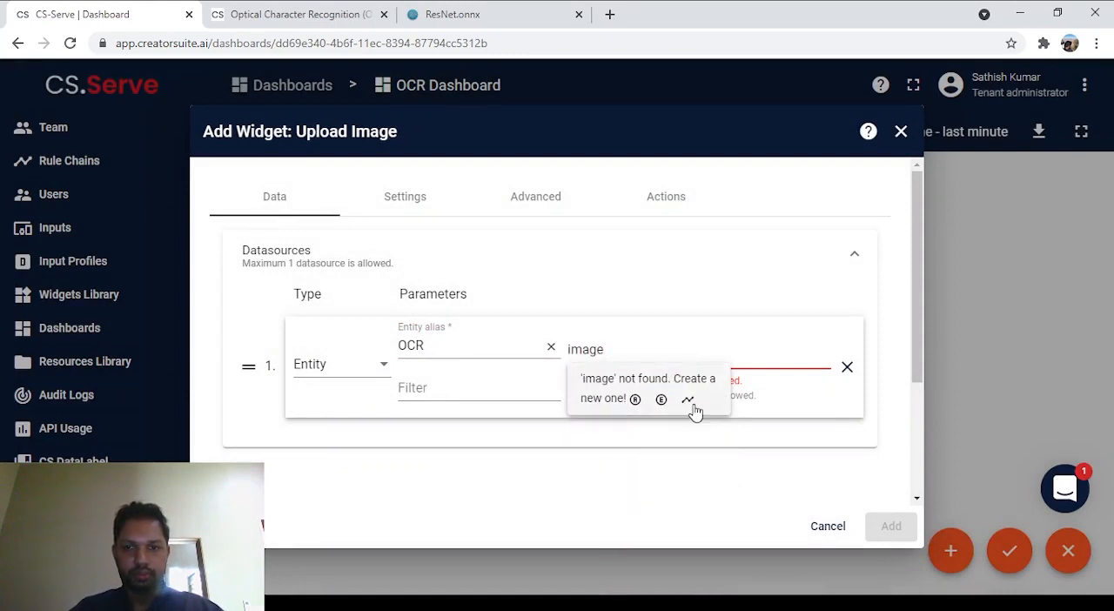
pyautogui.click(686, 400)
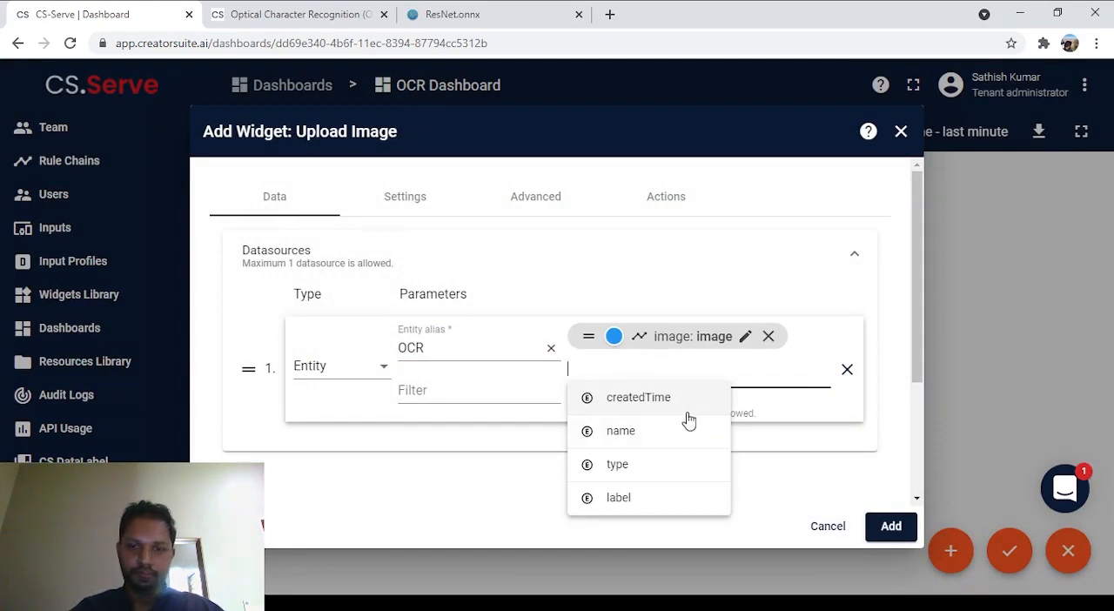
pyautogui.click(890, 526)
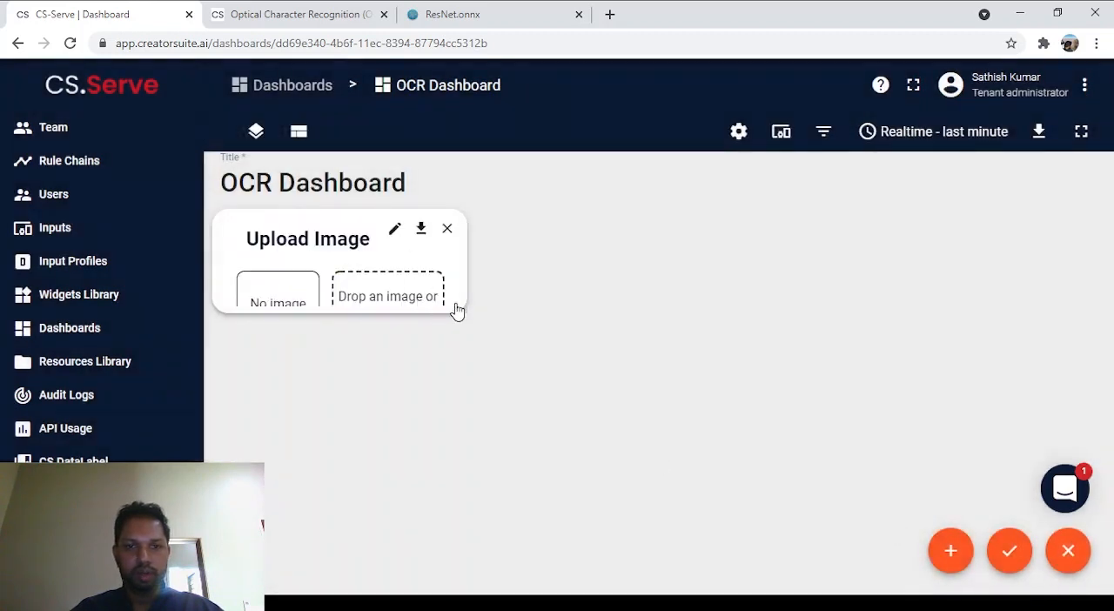
pyautogui.moveTo(457, 311); pyautogui.dragTo(477, 372)
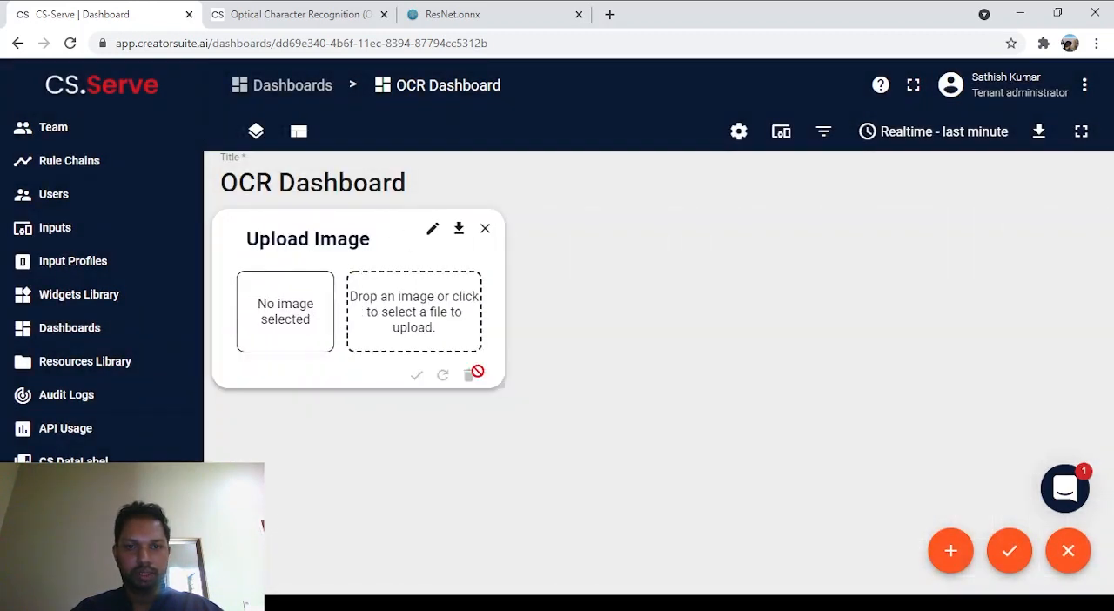
# Step: Start another new widget and choose Show Image from the Image widgets 2.0 bundle
pyautogui.click(950, 555)
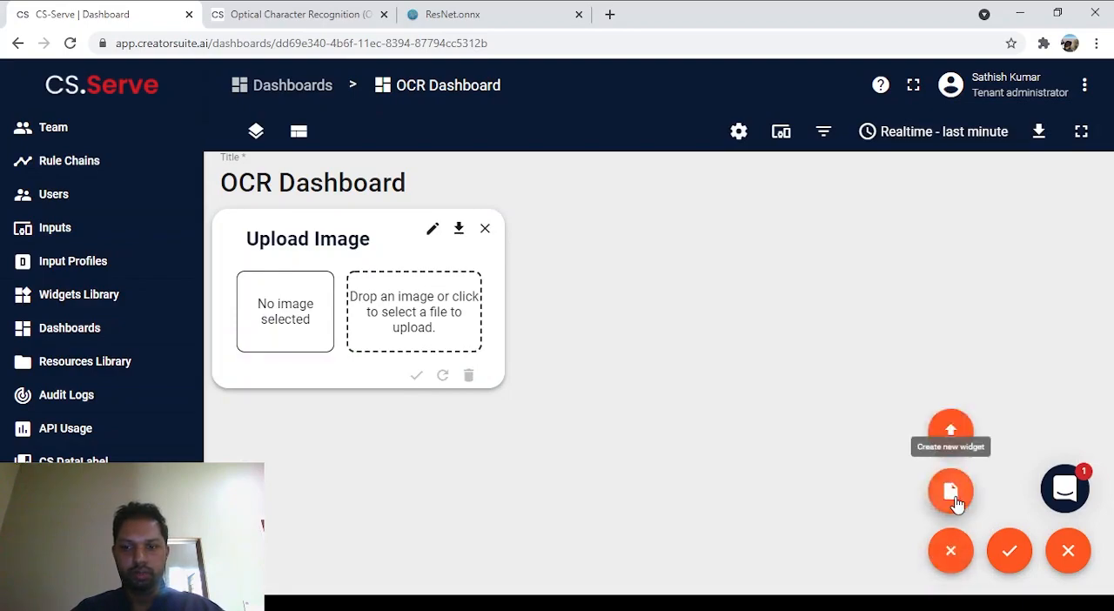
pyautogui.click(954, 499)
pyautogui.scroll(-10, 745, 387)
pyautogui.scroll(-2, 746, 387)
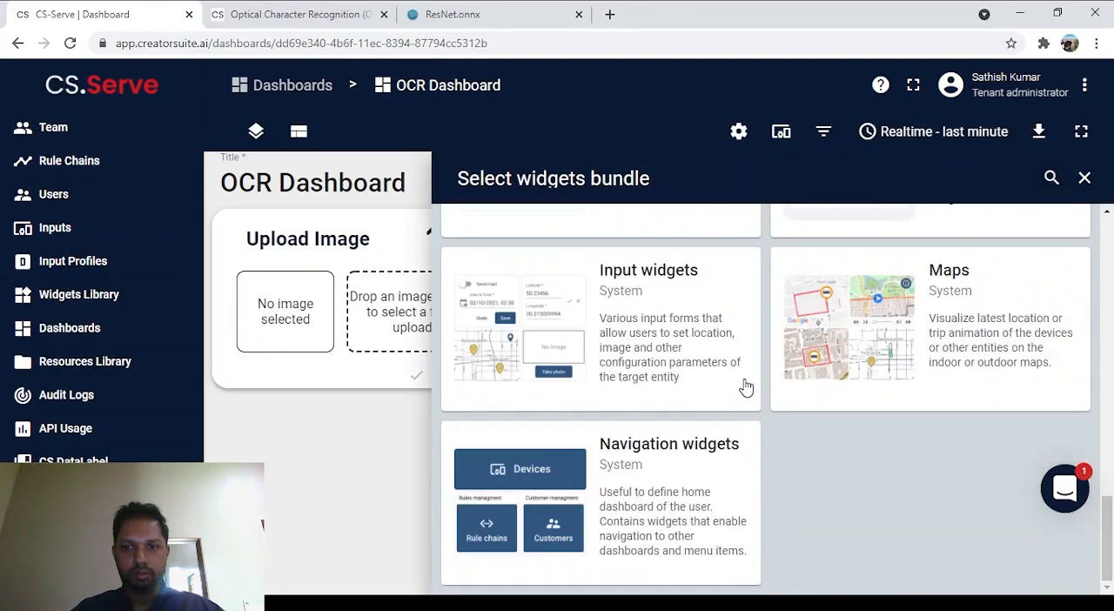
pyautogui.scroll(2, 745, 388)
pyautogui.click(866, 355)
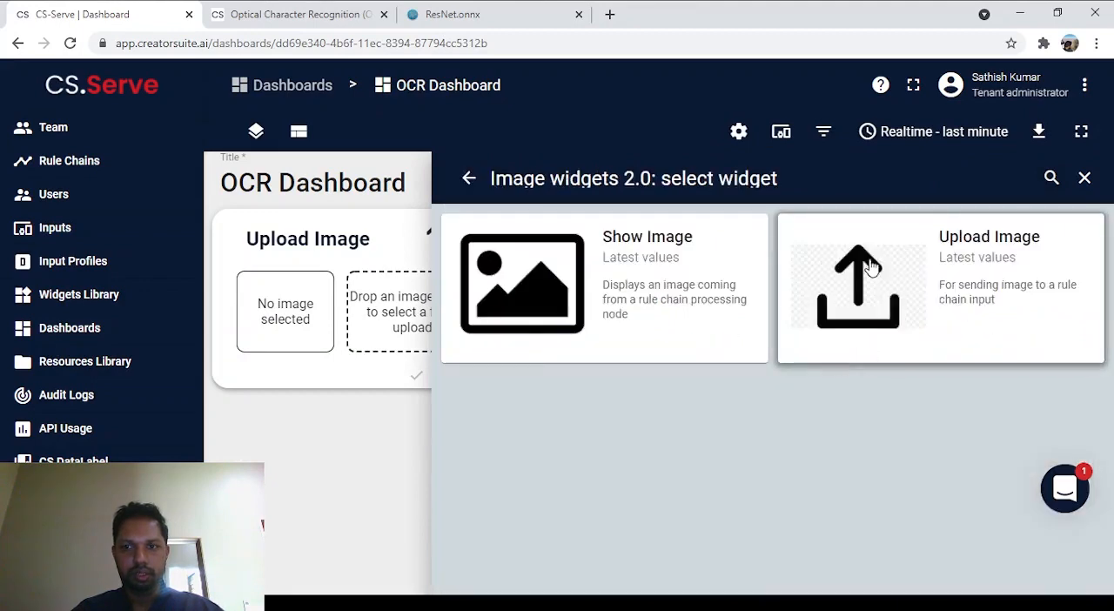
pyautogui.click(666, 261)
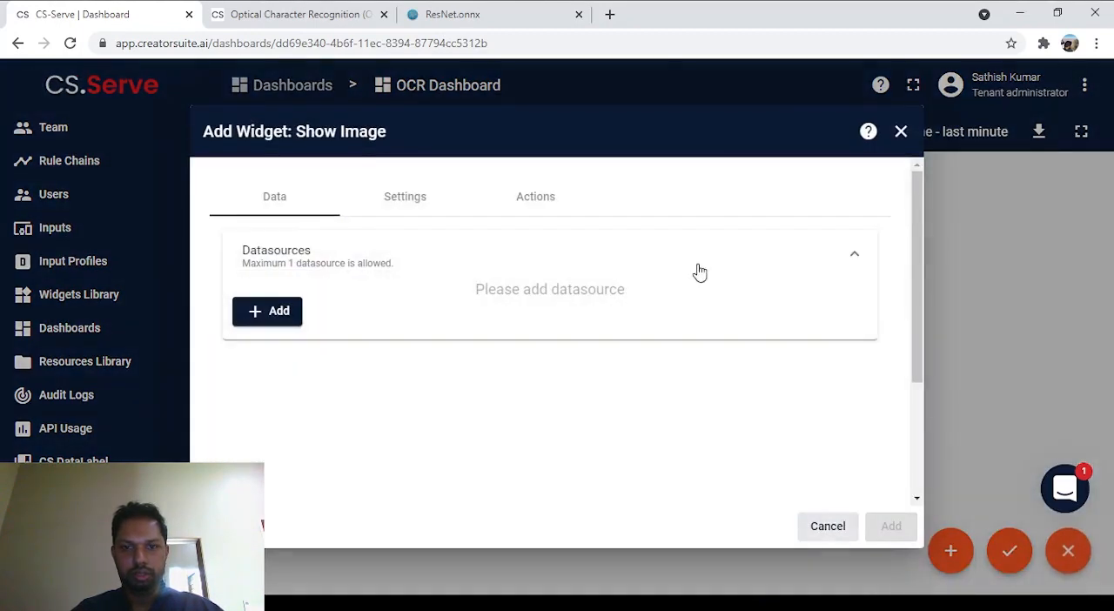
# Step: Give the Show Image widget a datasource with the OCR alias and a new timeseries key "image", and add it
pyautogui.click(278, 316)
pyautogui.click(472, 348)
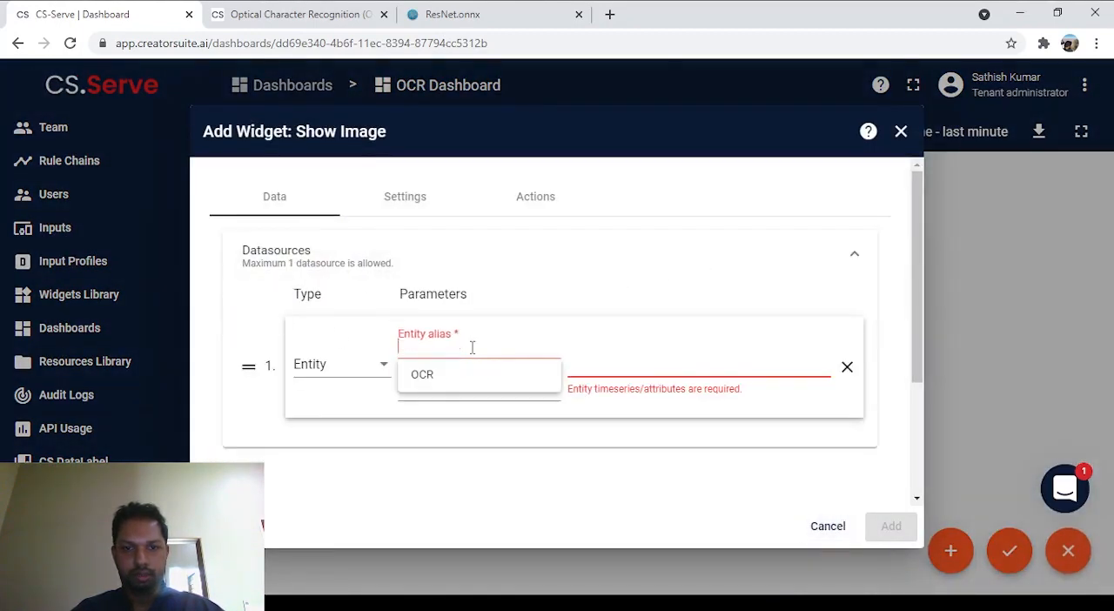
pyautogui.click(477, 381)
pyautogui.click(598, 365)
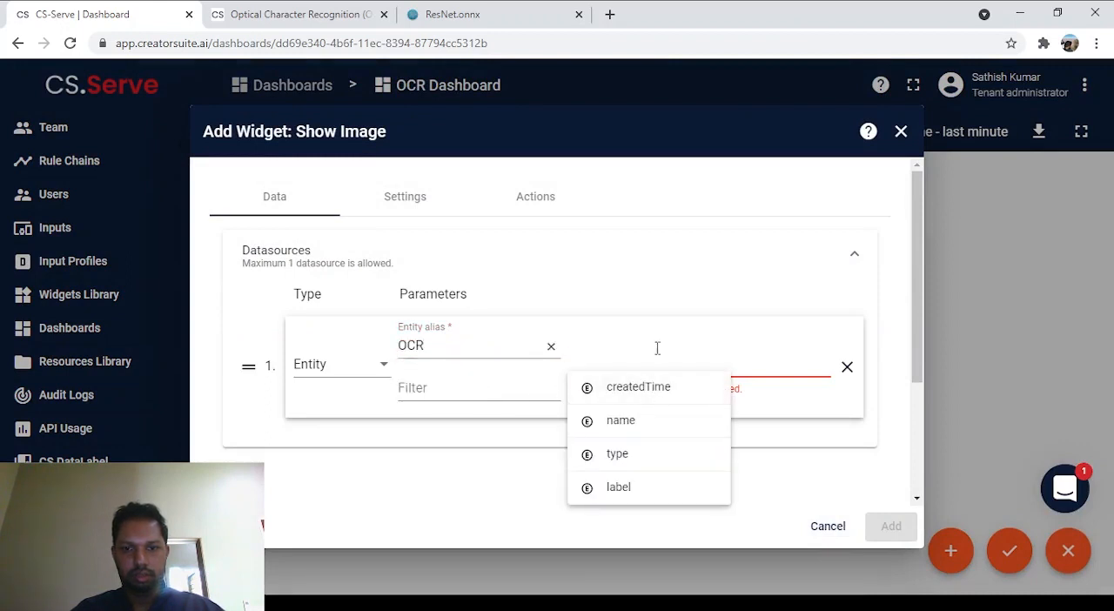
pyautogui.write('image')
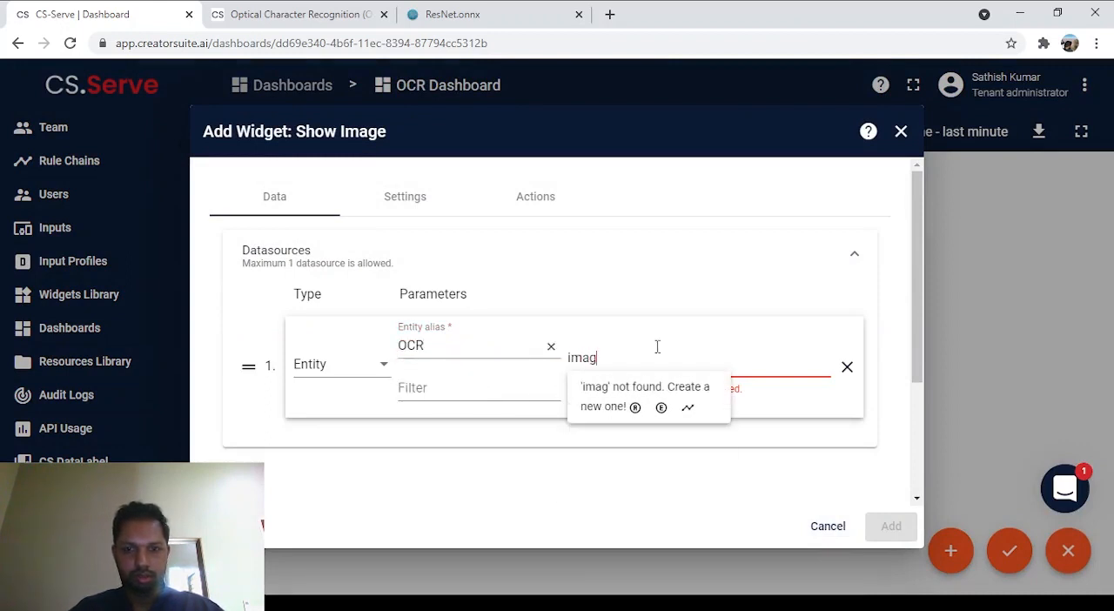
pyautogui.click(689, 411)
pyautogui.click(893, 528)
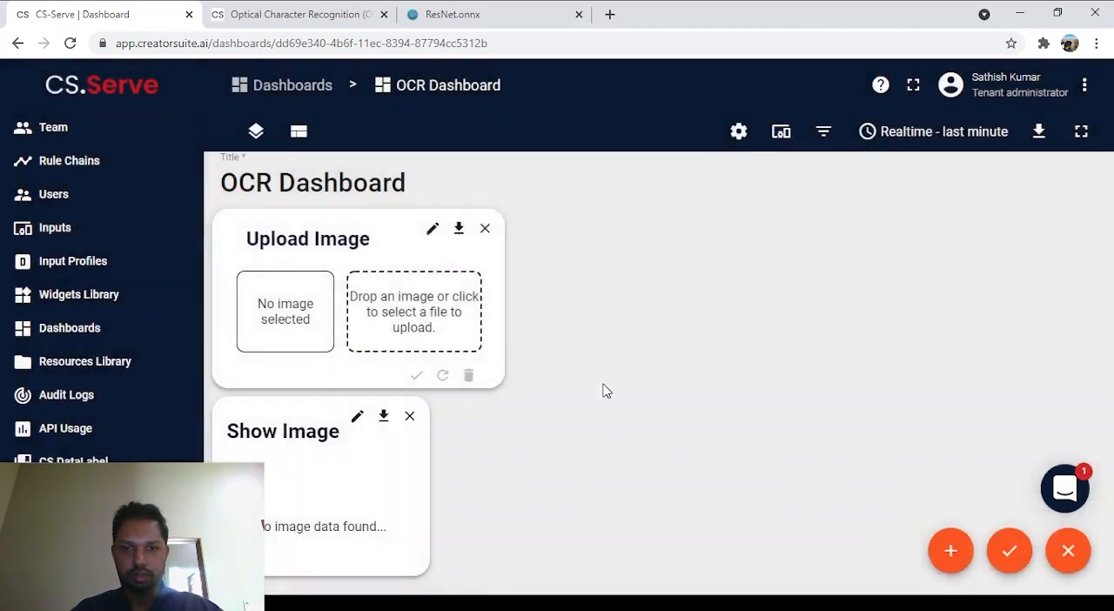
# Step: Move the Show Image widget beside the Upload Image widget and enlarge it to fill the rest of the dashboard width
pyautogui.moveTo(296, 458); pyautogui.dragTo(624, 288)
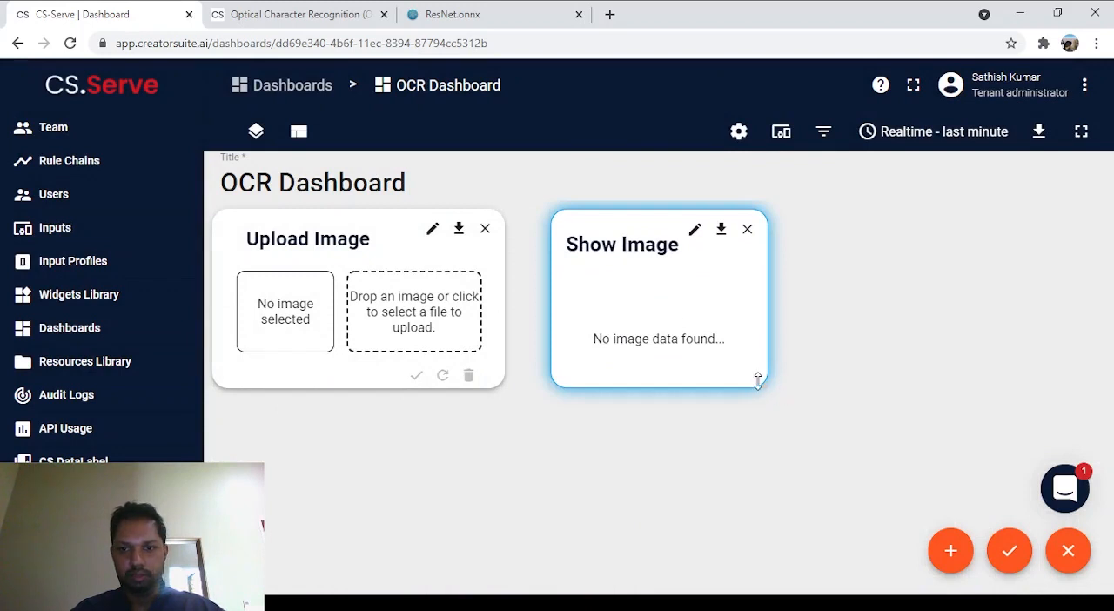
pyautogui.rightClick(833, 410)
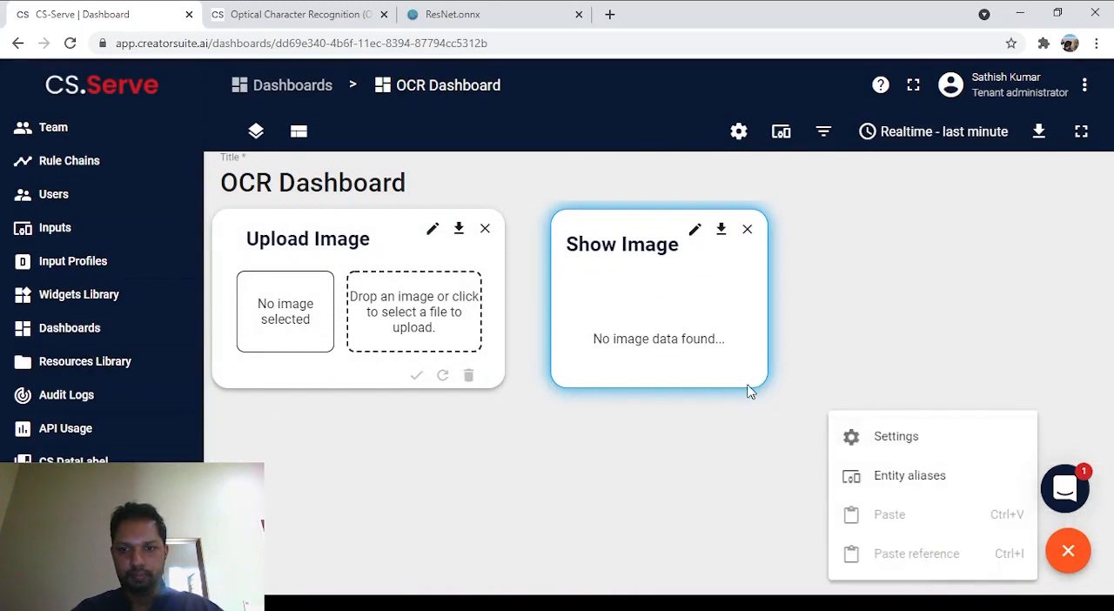
pyautogui.click(752, 385)
pyautogui.moveTo(759, 384); pyautogui.dragTo(1077, 591)
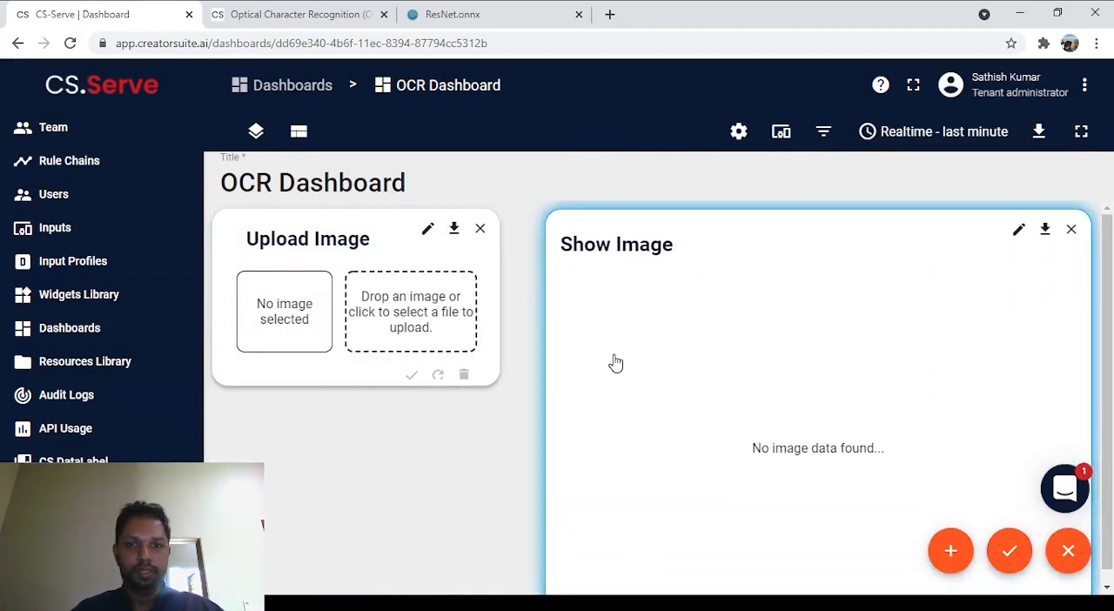
pyautogui.rightClick(581, 350)
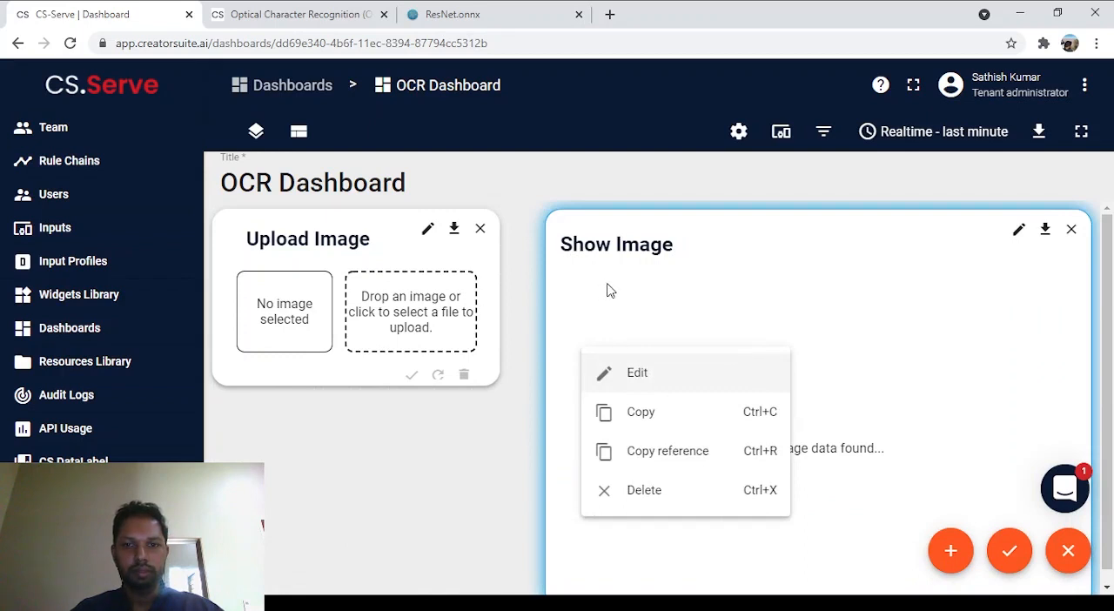
pyautogui.click(575, 286)
pyautogui.moveTo(589, 299); pyautogui.dragTo(609, 266)
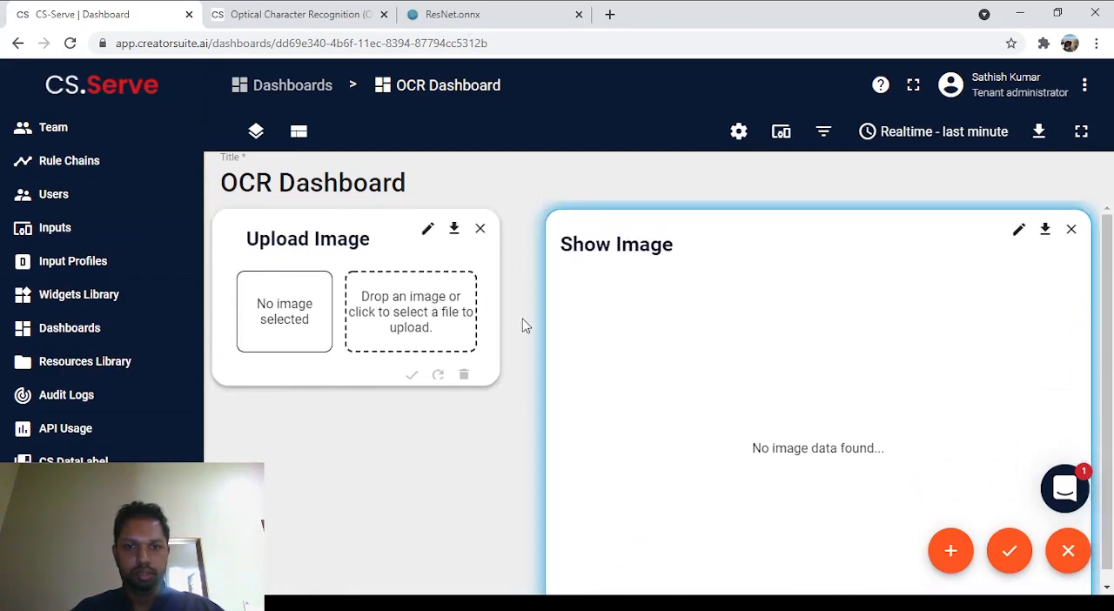
# Step: Widen the Upload Image widget up to the Show Image widget and make it slightly taller
pyautogui.click(487, 374)
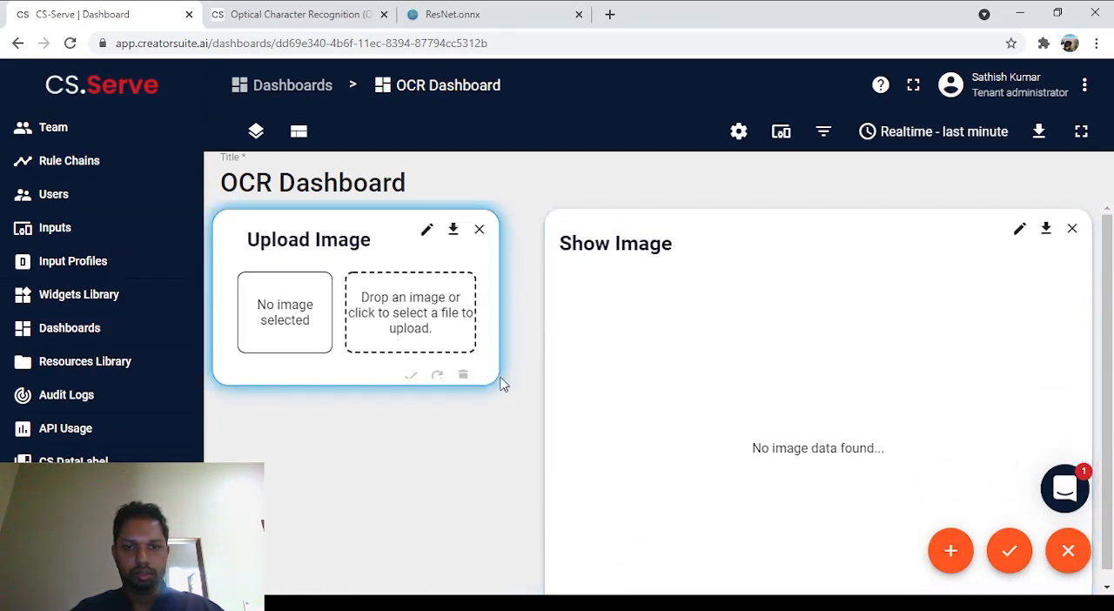
pyautogui.moveTo(495, 373); pyautogui.dragTo(532, 371)
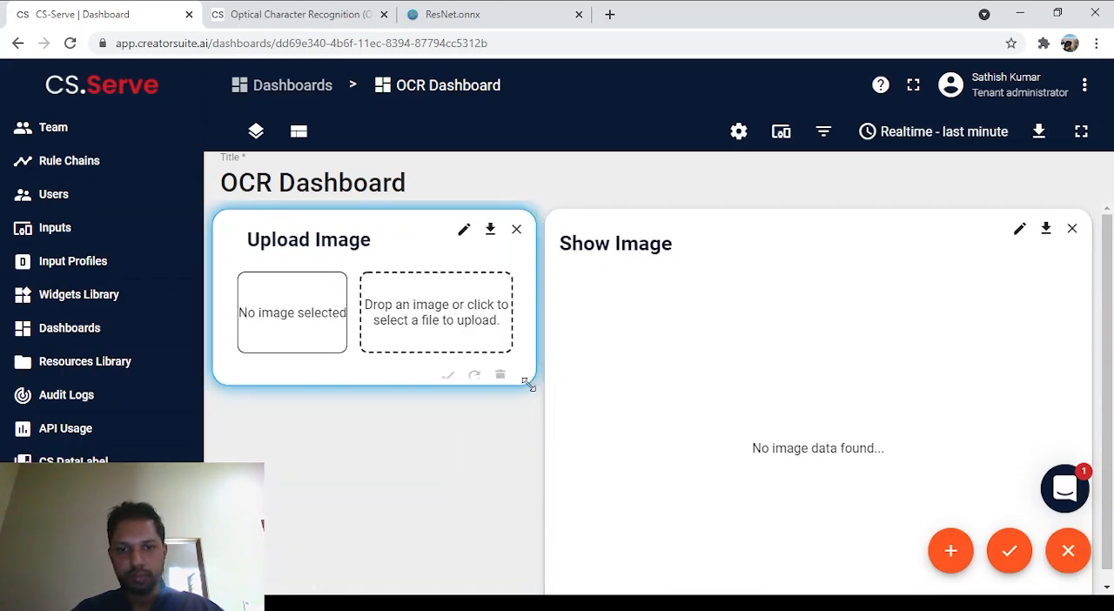
pyautogui.moveTo(529, 381); pyautogui.dragTo(533, 404)
pyautogui.click(646, 407)
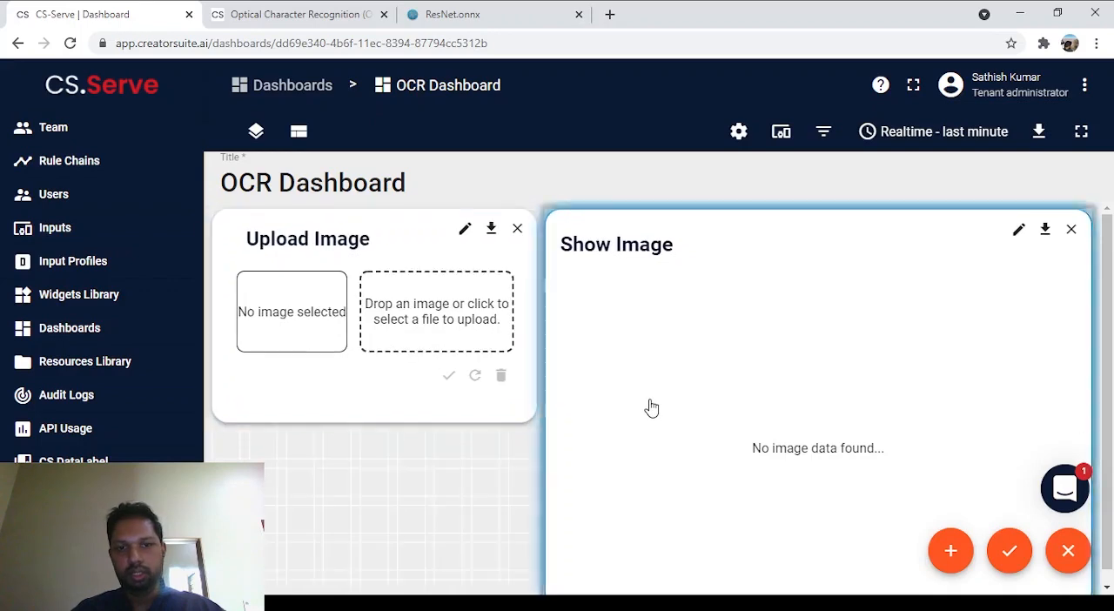
# Step: Start another new widget and choose Result from the Customize Card 2.0 bundle
pyautogui.click(941, 563)
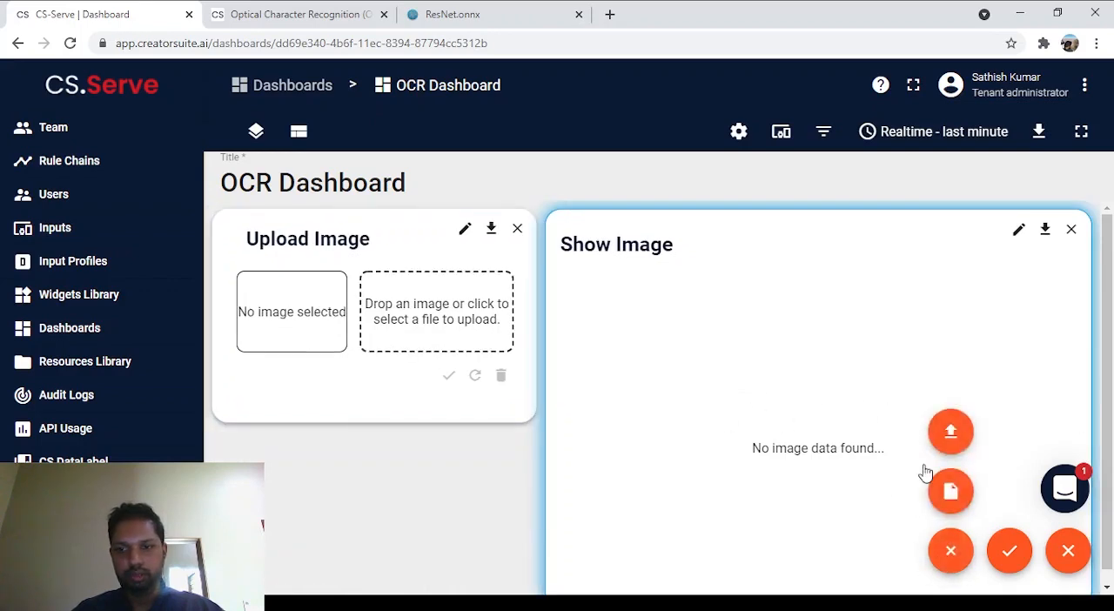
pyautogui.click(947, 510)
pyautogui.scroll(-5, 870, 348)
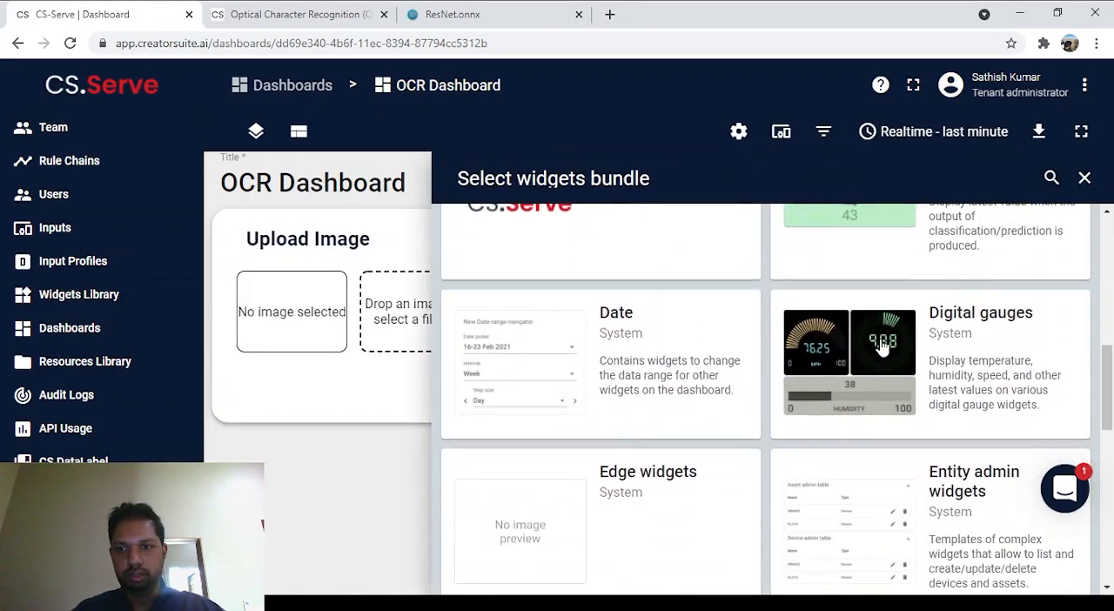
pyautogui.scroll(1, 884, 339)
pyautogui.click(884, 337)
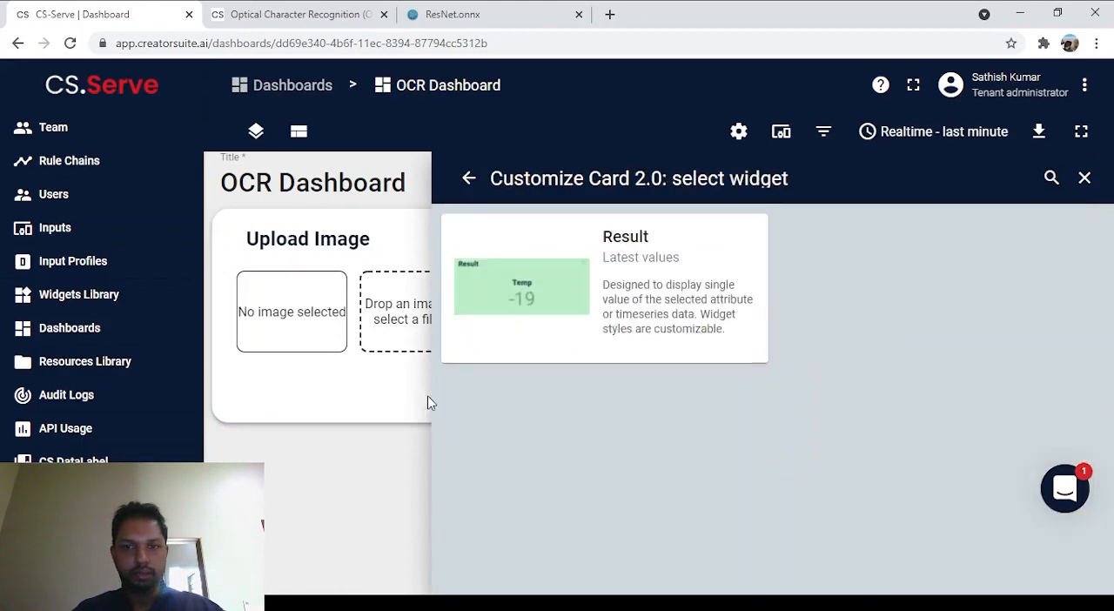
pyautogui.click(563, 289)
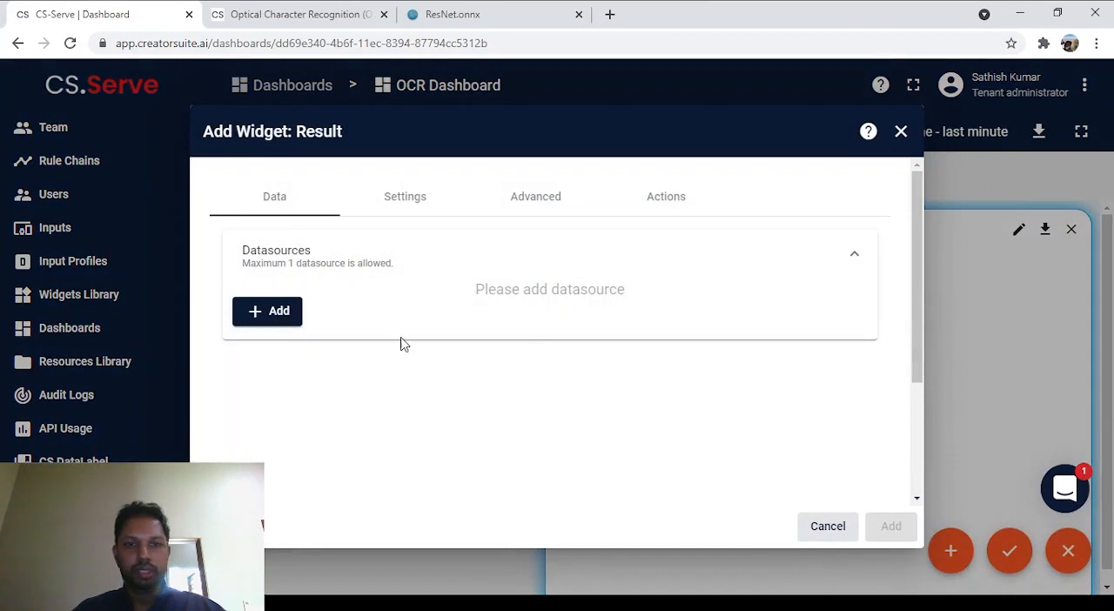
# Step: Add an entity datasource to the Result widget and set its entity alias to OCR
pyautogui.click(267, 318)
pyautogui.click(487, 347)
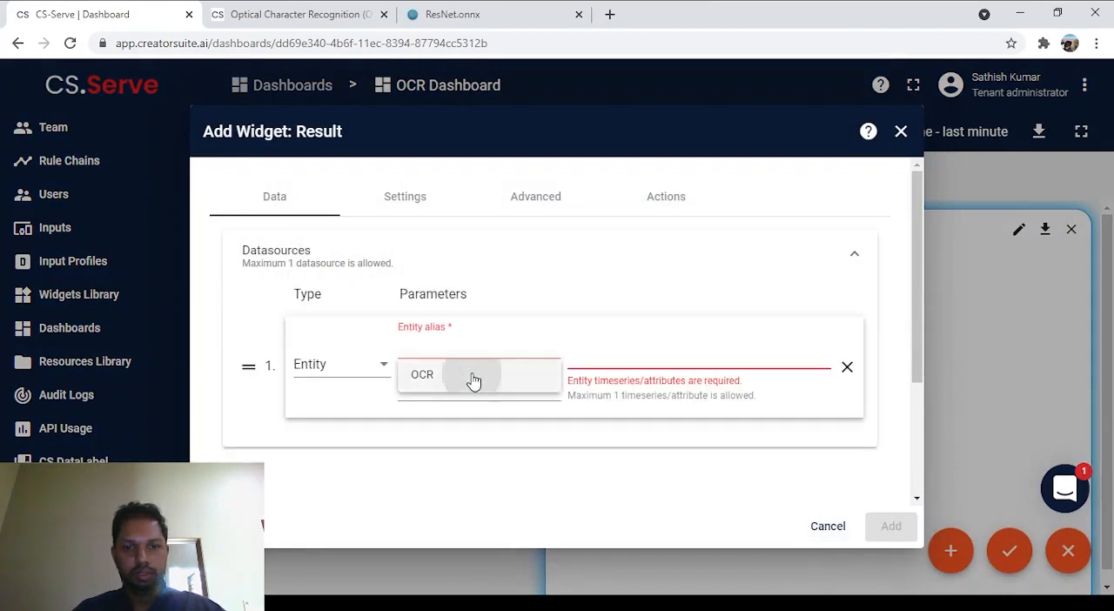
pyautogui.click(472, 377)
# Step: Create the new timeseries key "Plate Registration" for the Result widget's datasource and add the widget to the dashboard
pyautogui.click(645, 345)
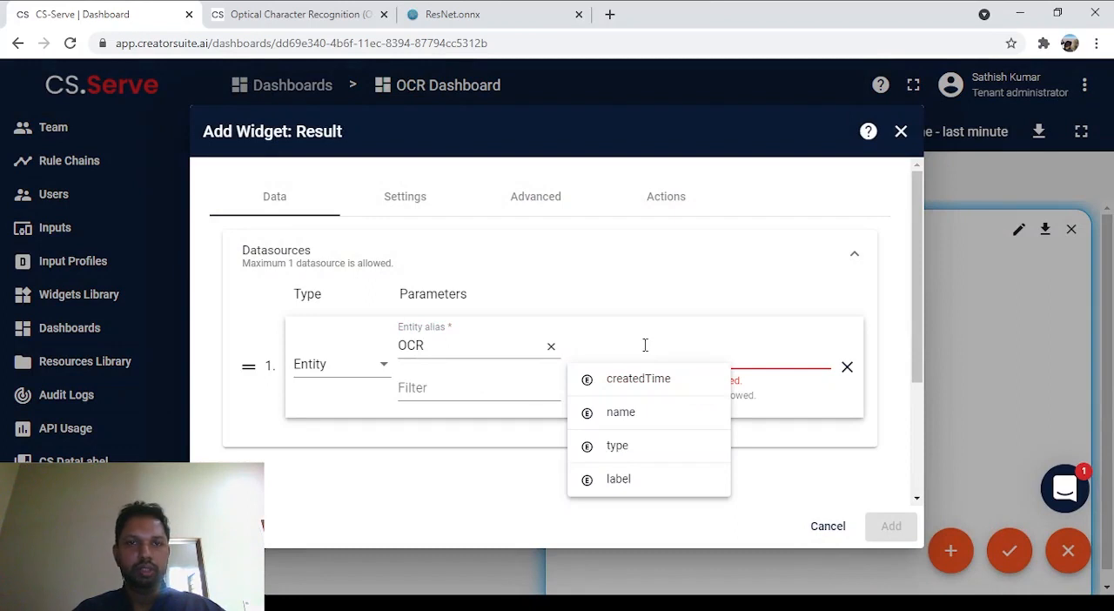
pyautogui.write('Plate C')
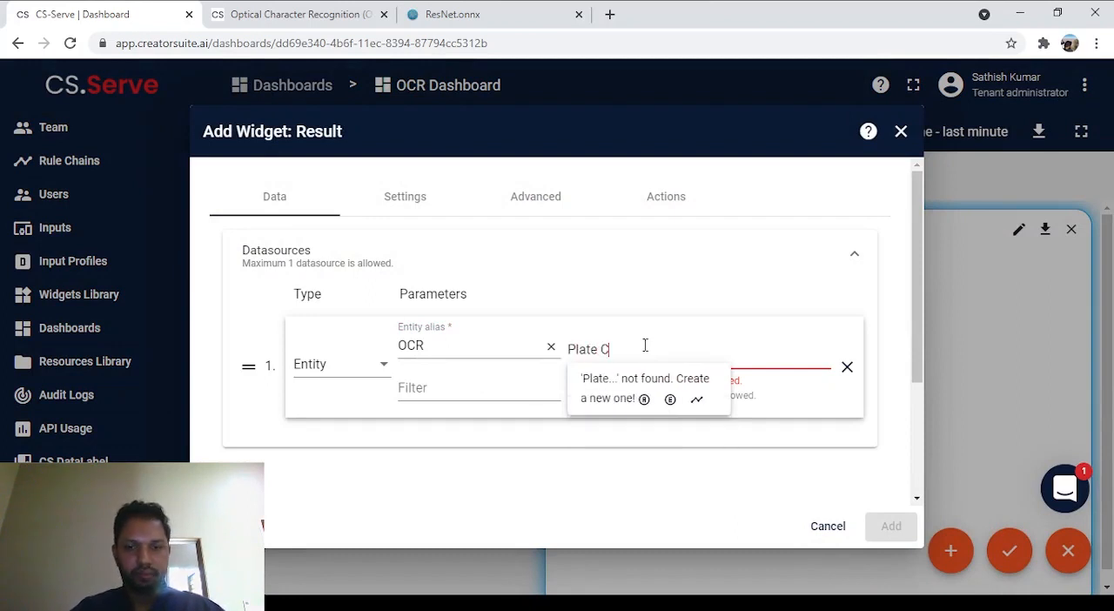
pyautogui.press('BackSpace')
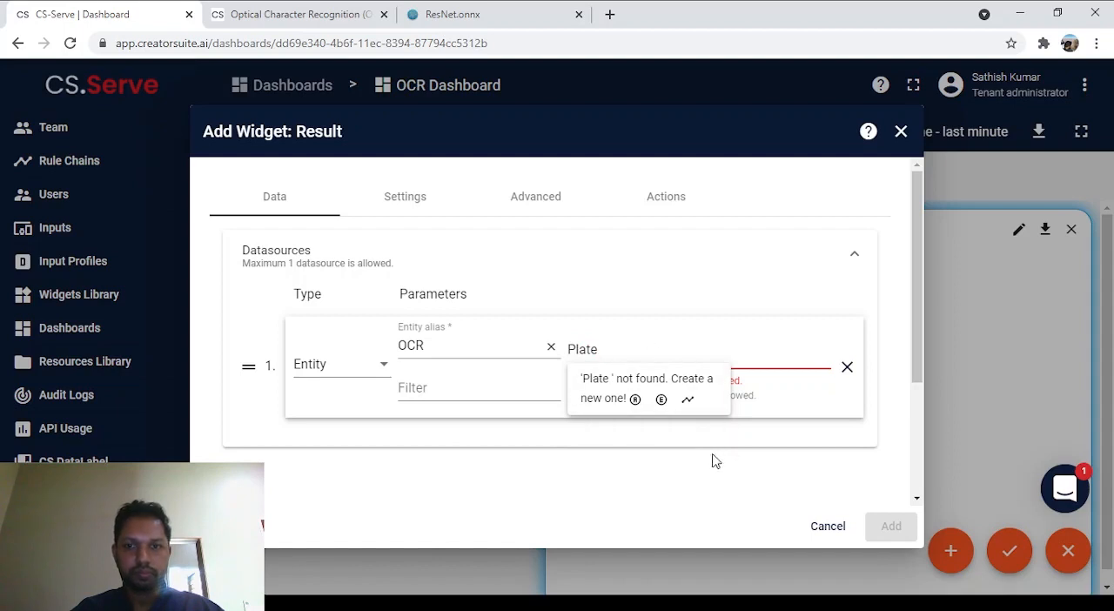
pyautogui.click(797, 443)
pyautogui.click(668, 339)
pyautogui.click(777, 471)
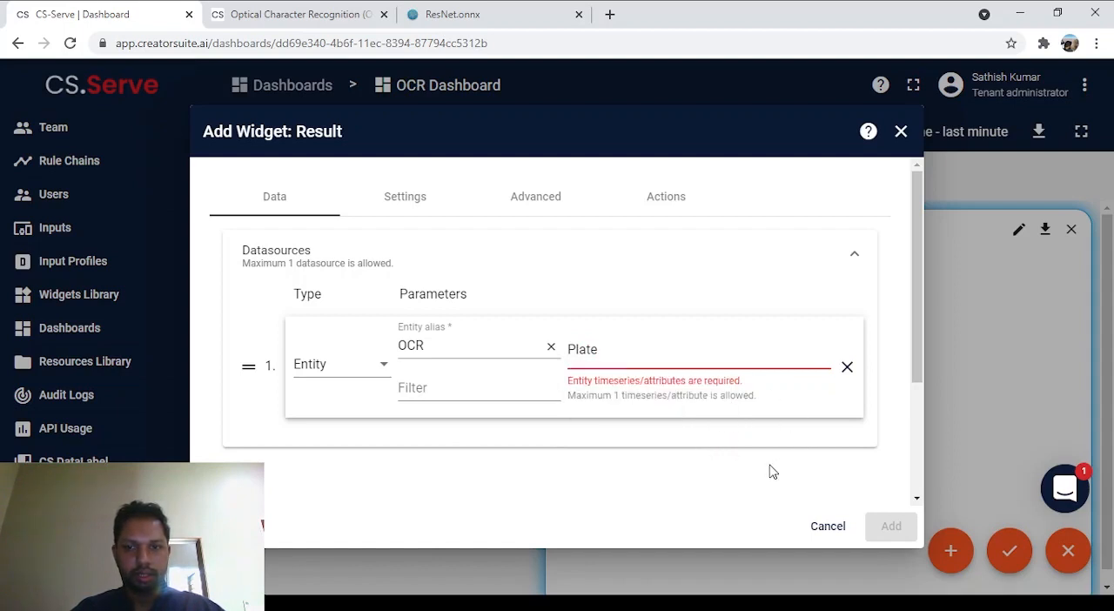
pyautogui.click(710, 343)
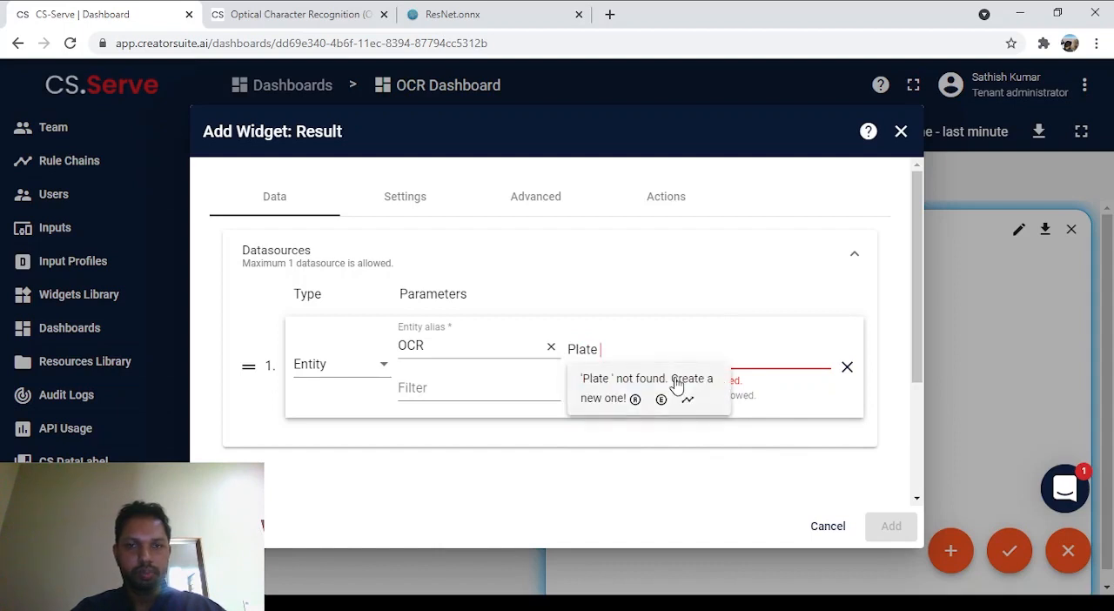
pyautogui.write('Recogni')
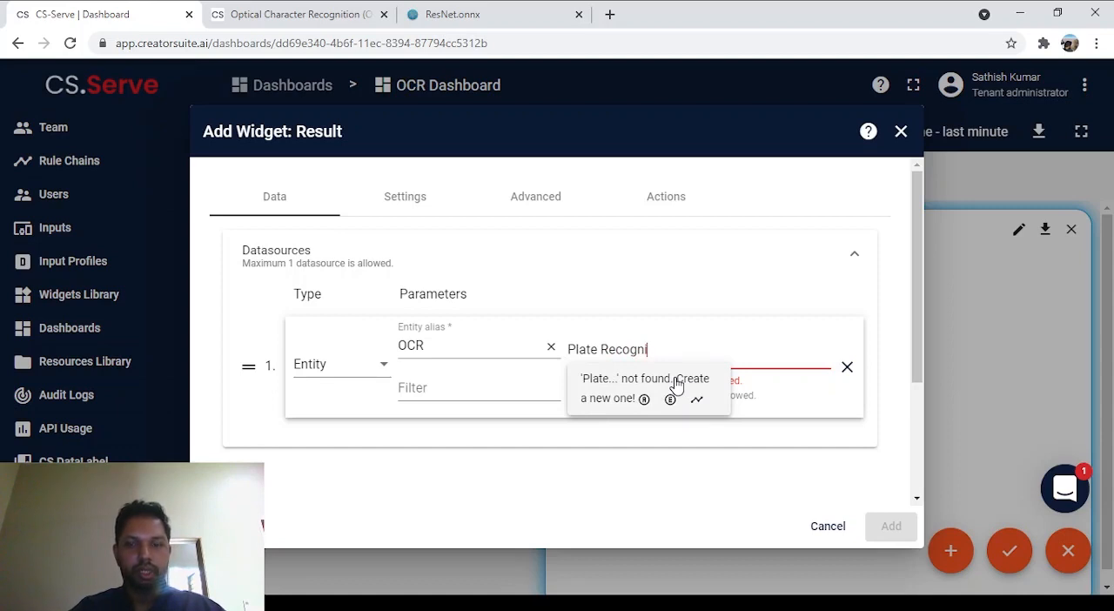
pyautogui.press('BackSpace')
pyautogui.press('BackSpace')
pyautogui.press('BackSpace')
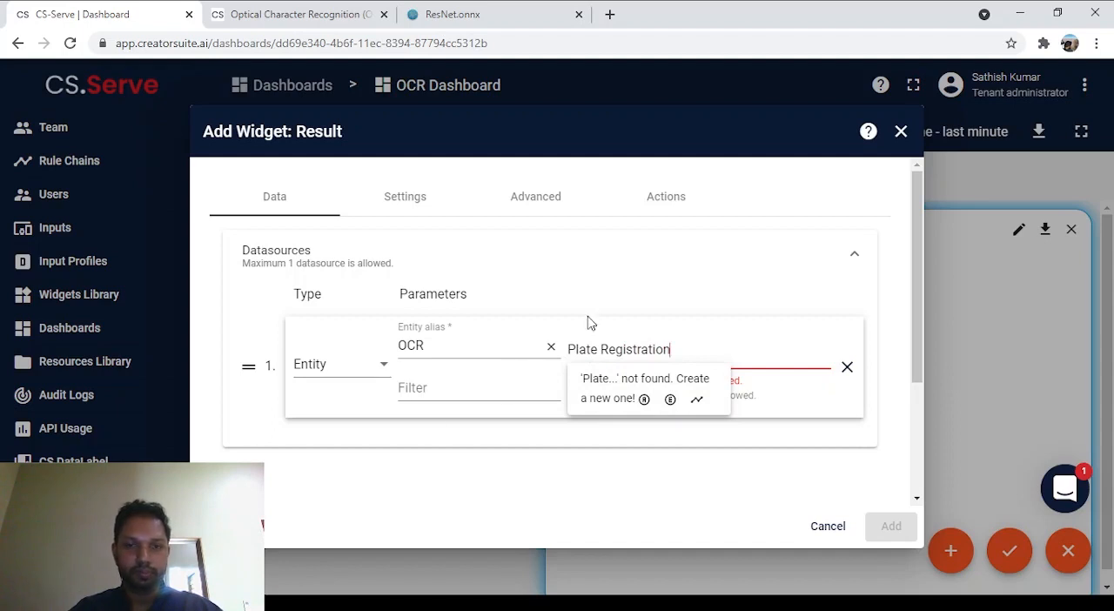
pyautogui.click(508, 458)
pyautogui.click(673, 349)
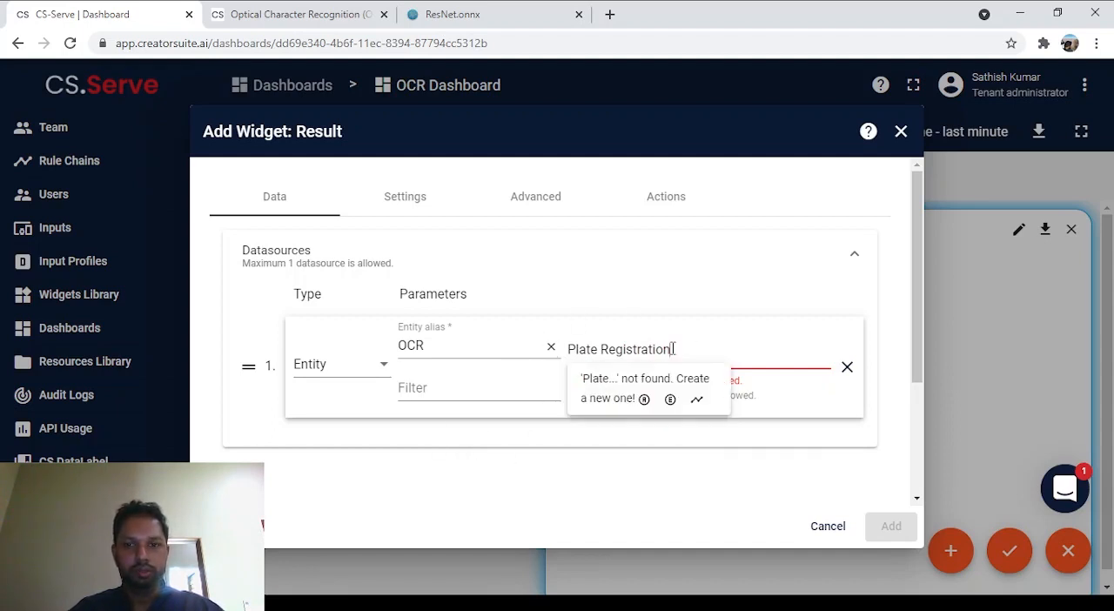
pyautogui.click(698, 401)
pyautogui.click(890, 526)
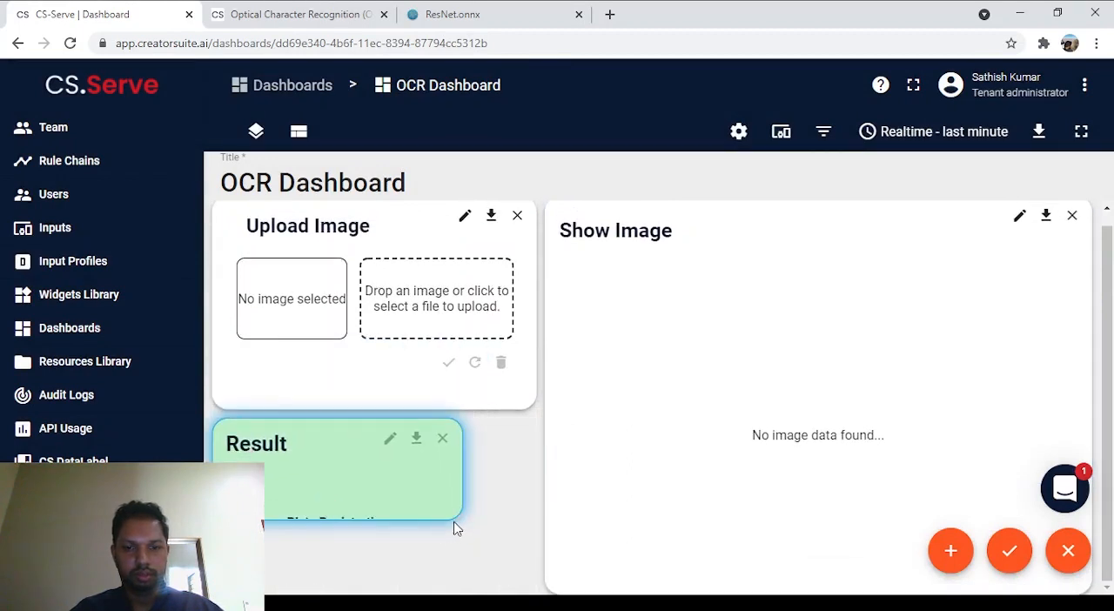
# Step: Enlarge the Result widget to fill the space below Upload Image and save the dashboard changes
pyautogui.moveTo(459, 517); pyautogui.dragTo(527, 585)
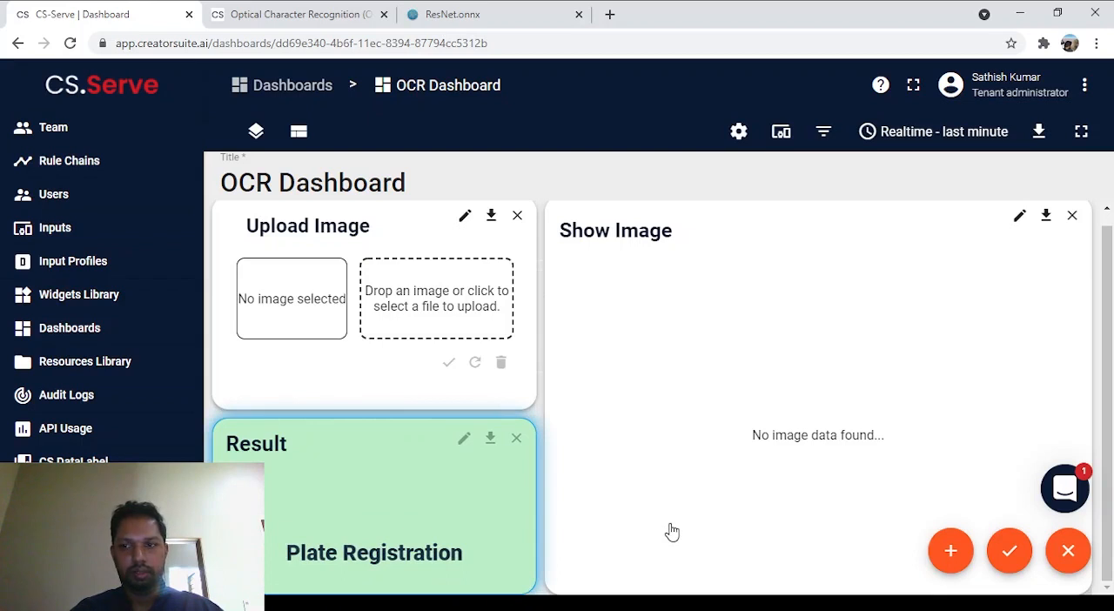
pyautogui.click(1009, 550)
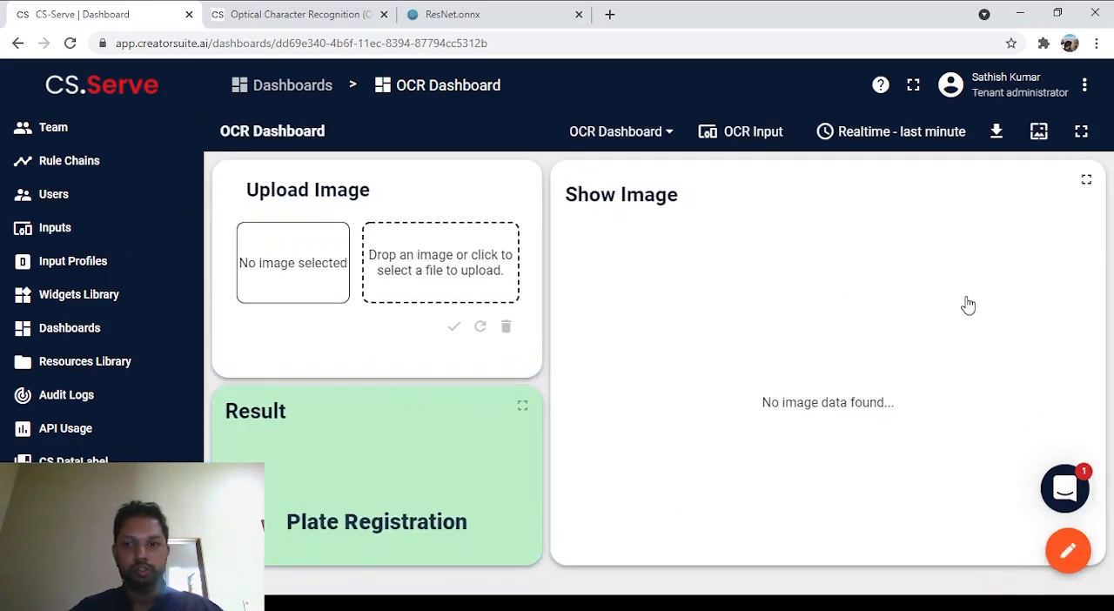
# Step: Select the RSK 4382 plate image in the Upload Image widget and submit it for recognition
pyautogui.click(403, 259)
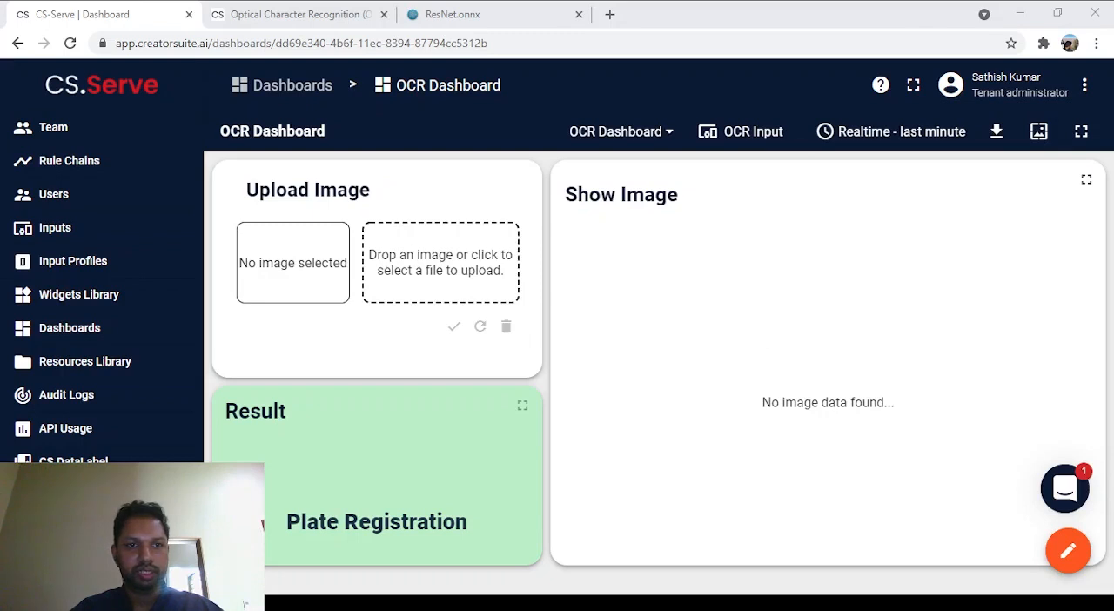
pyautogui.doubleClick(185, 155)
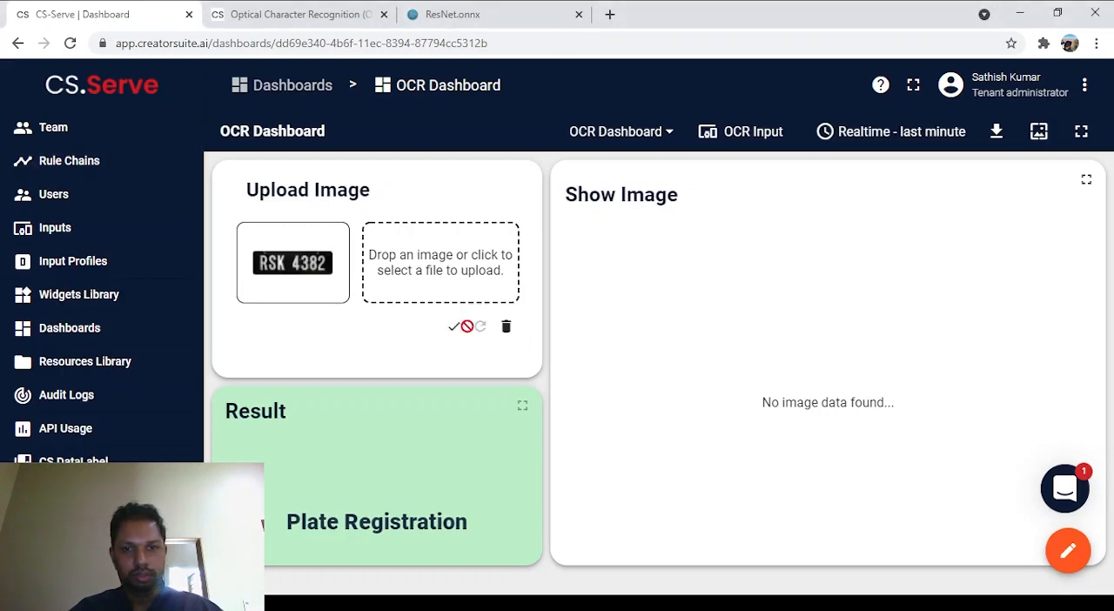
pyautogui.click(453, 329)
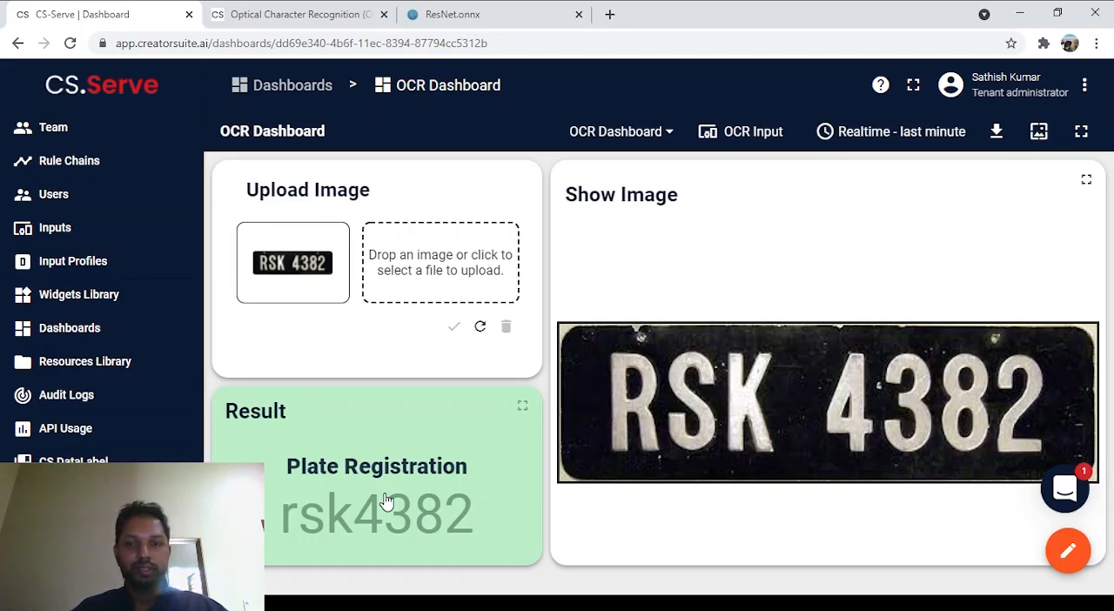
# Step: Replace the uploaded image with the A01792 plate picture and submit it for recognition
pyautogui.click(404, 270)
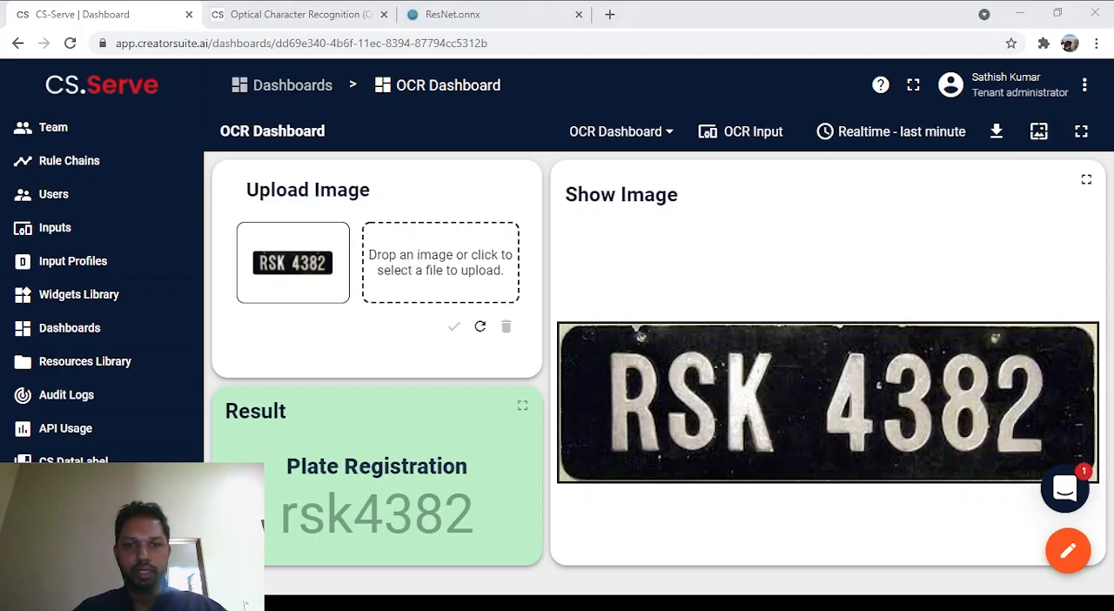
pyautogui.doubleClick(294, 175)
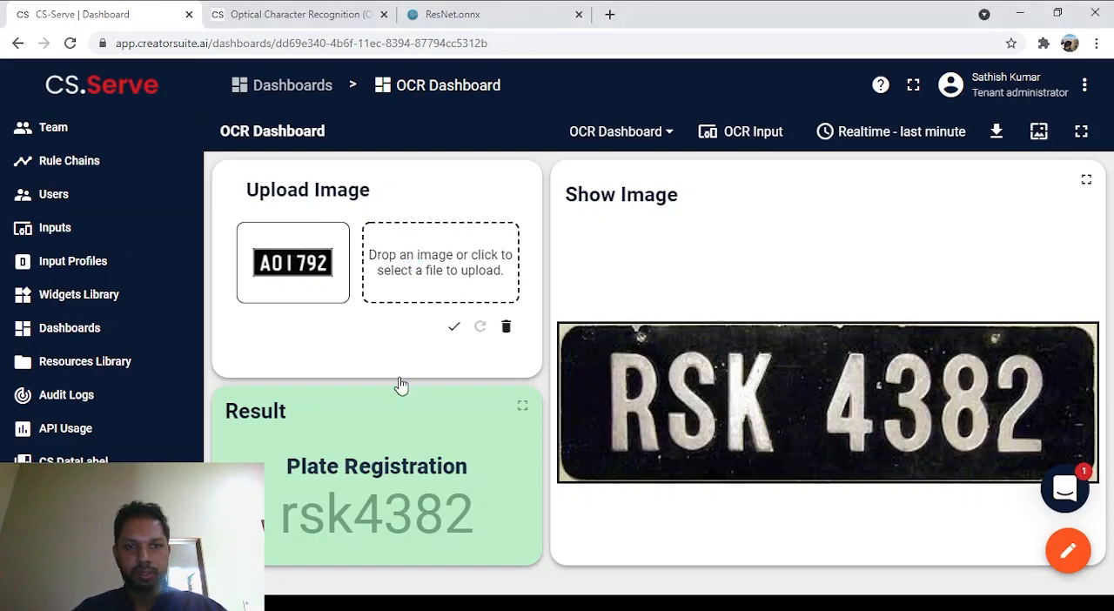
pyautogui.click(456, 328)
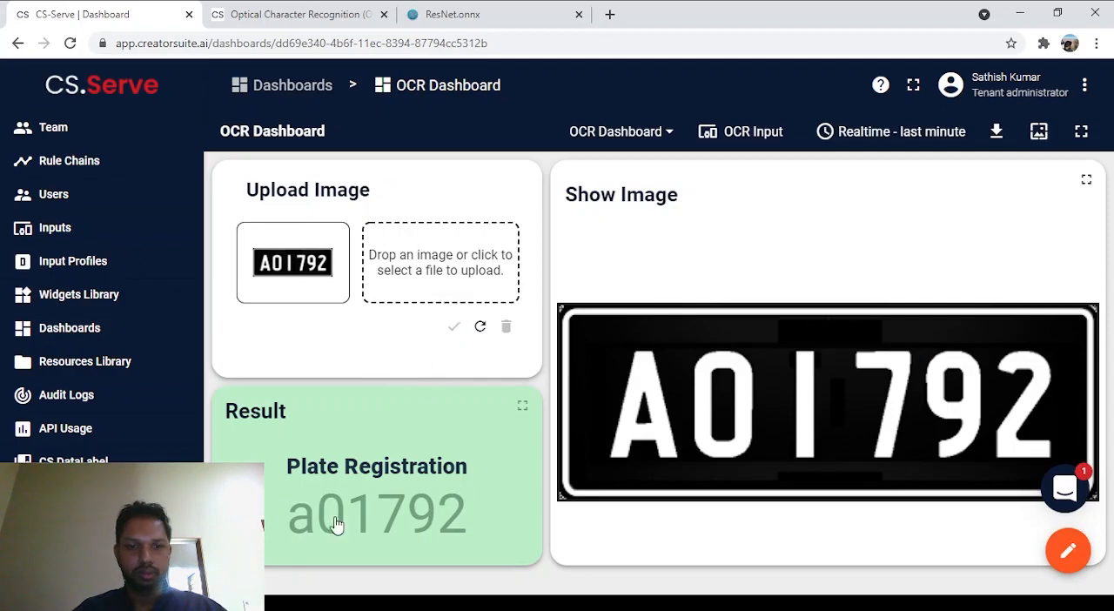
pyautogui.click(416, 248)
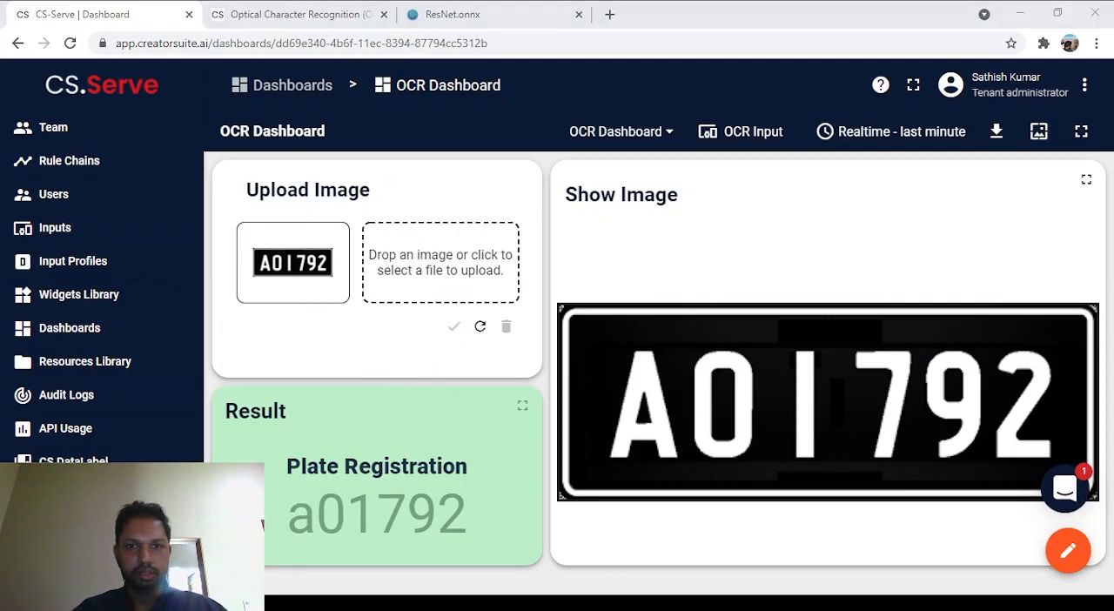
pyautogui.doubleClick(491, 159)
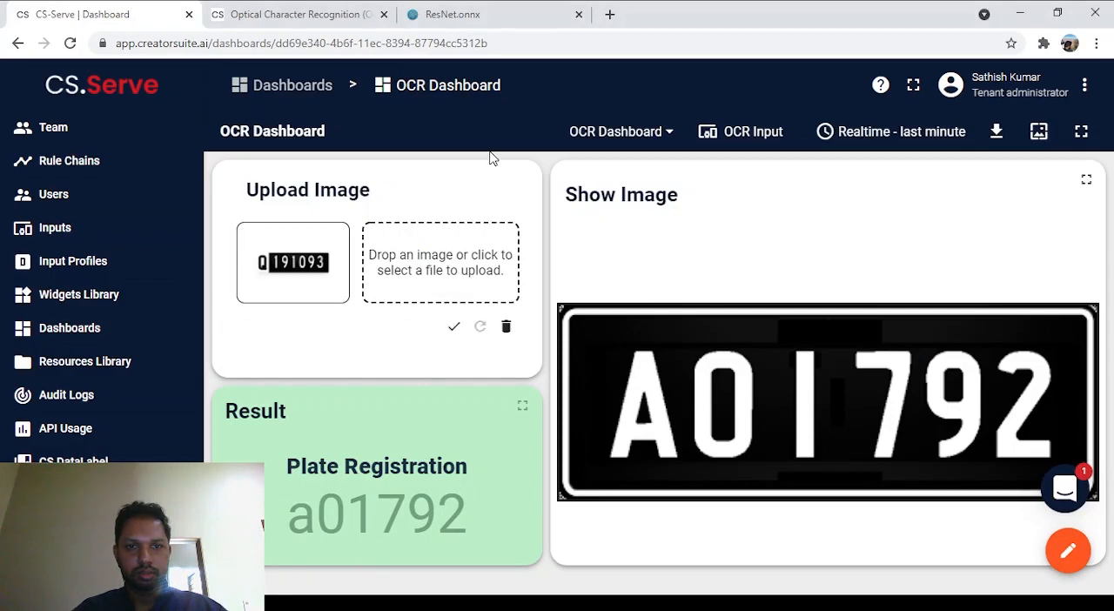
pyautogui.click(454, 328)
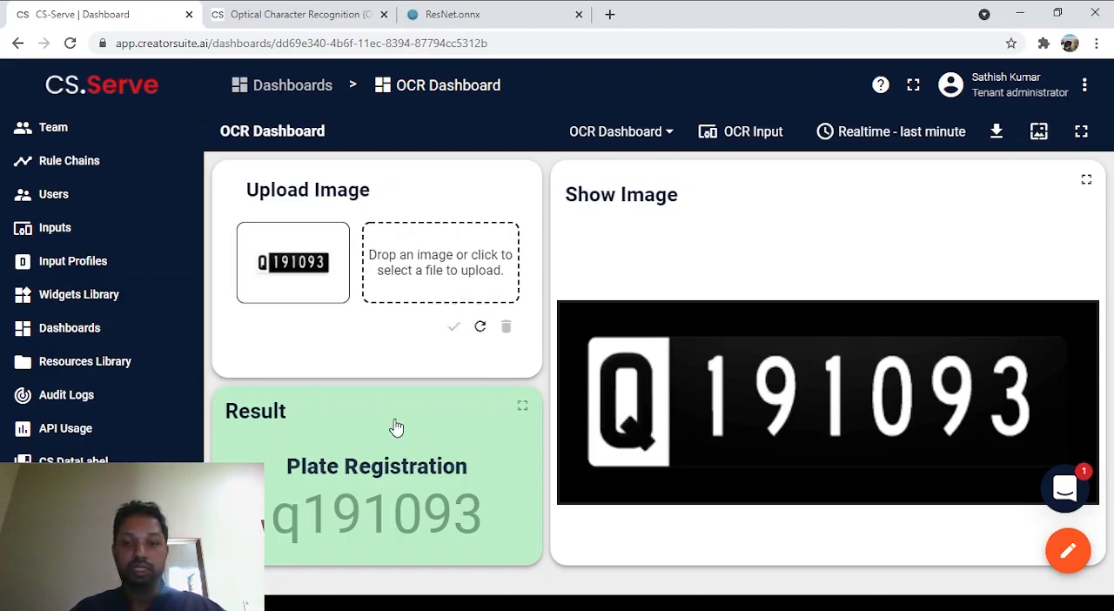
# Step: Choose the EJ 2053 plate picture as the upload image and submit it for recognition
pyautogui.click(443, 246)
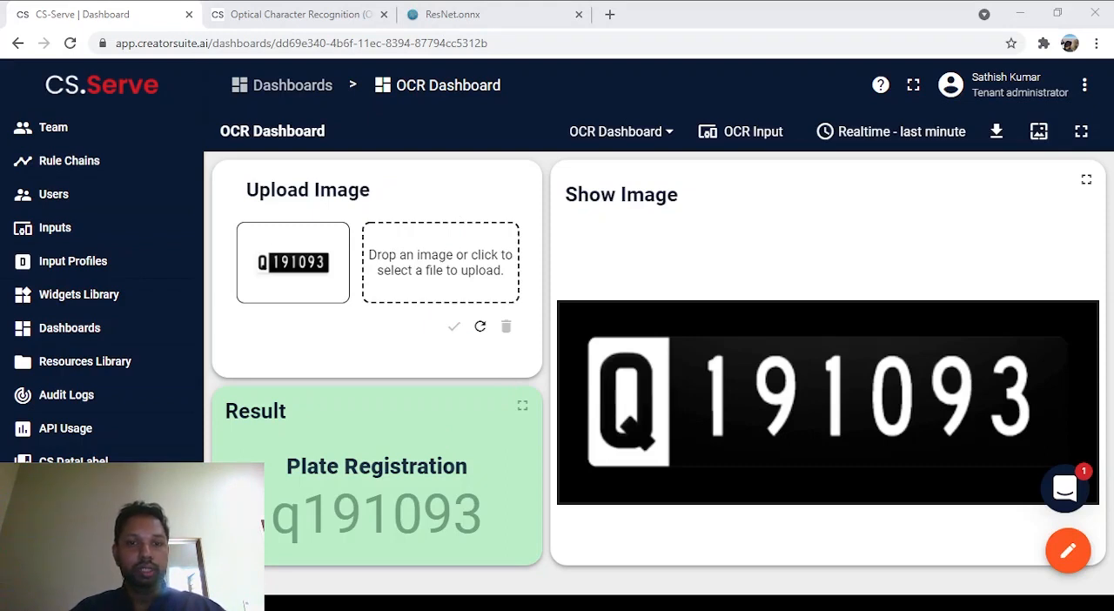
pyautogui.doubleClick(398, 174)
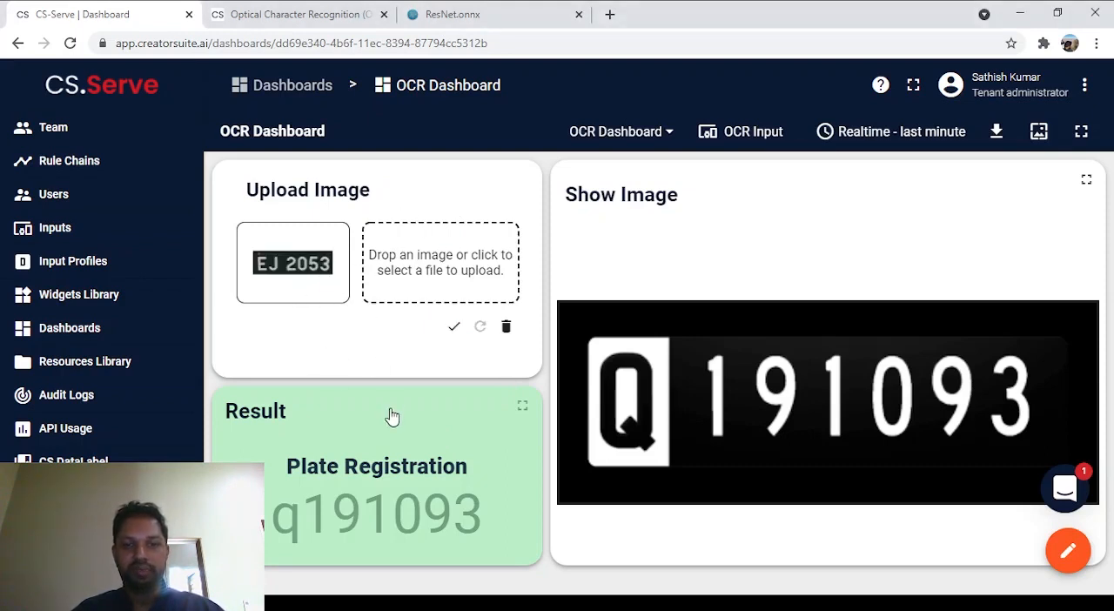
pyautogui.click(453, 328)
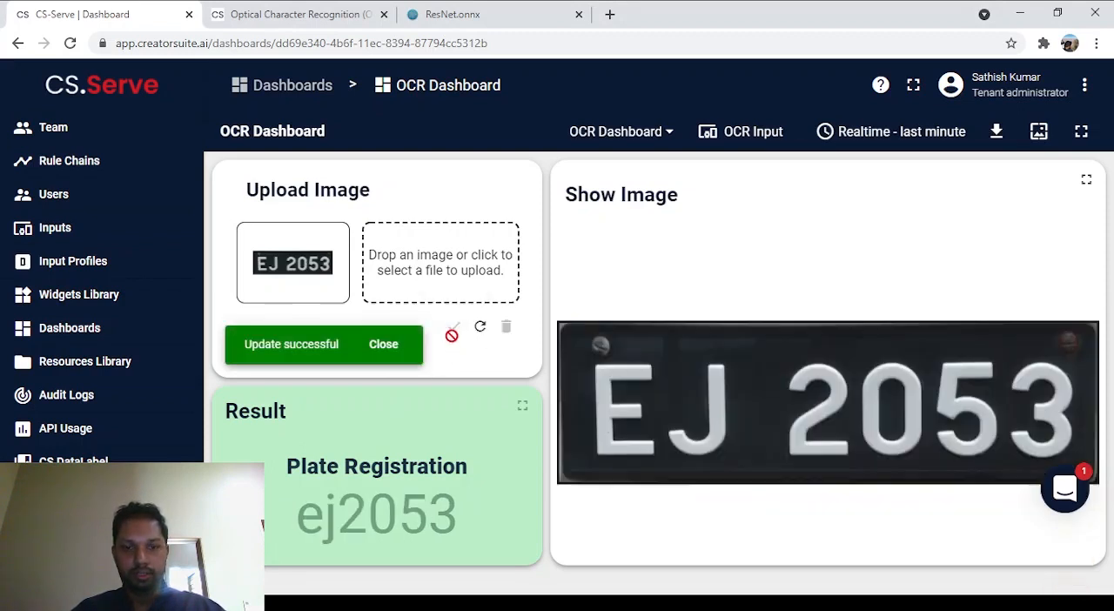